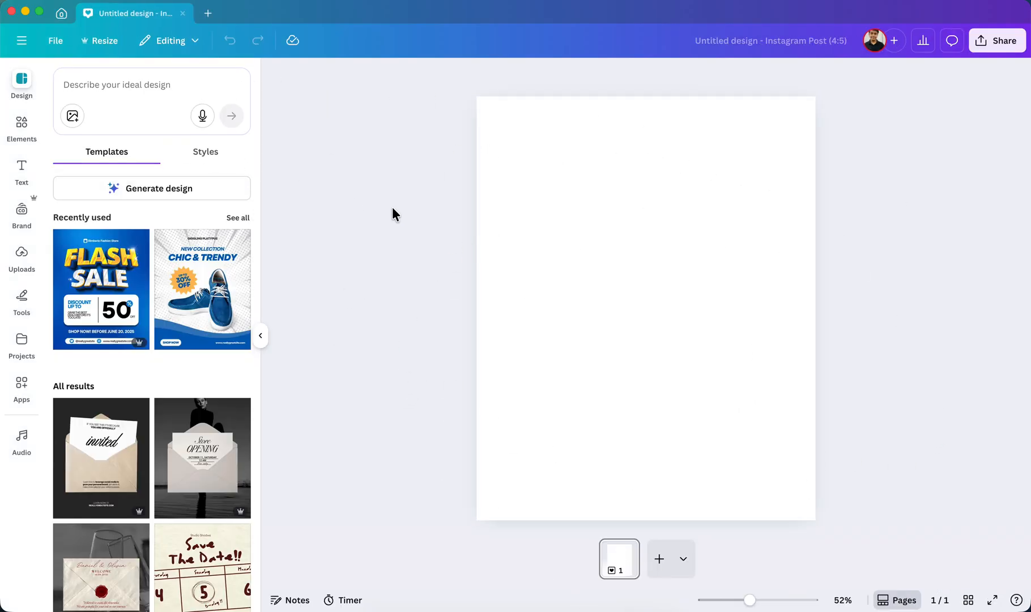
Search the elements library for "star", look through the result categories down to Audio, and clear the search.
left_click(121, 82)
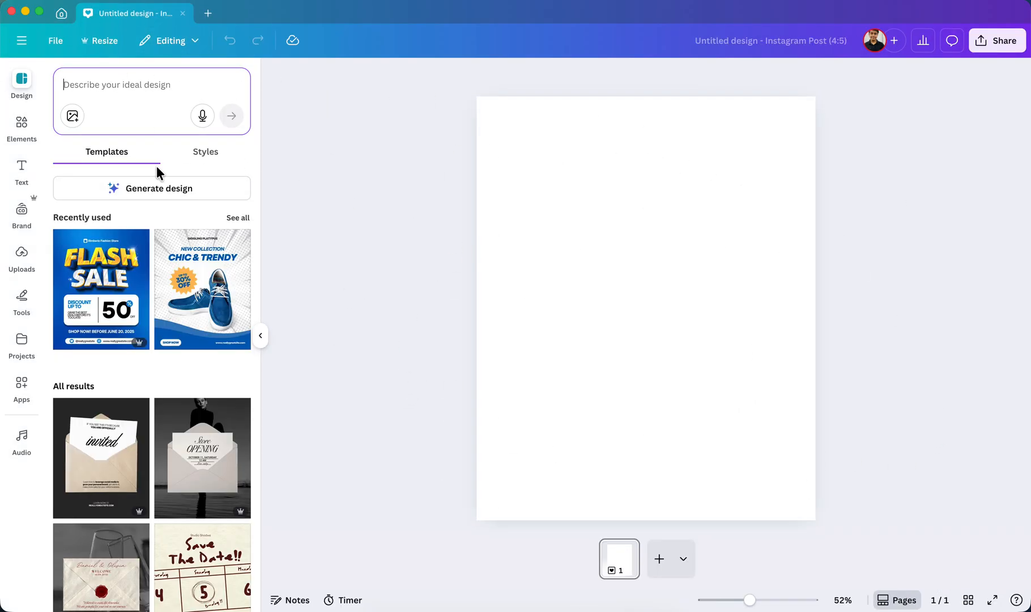
left_click(22, 125)
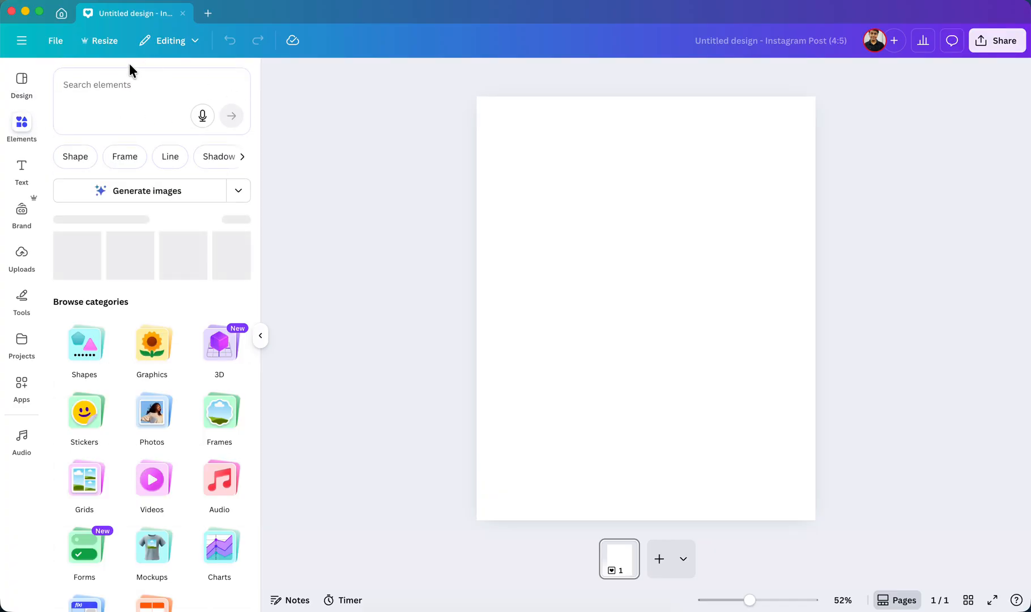
left_click(116, 85)
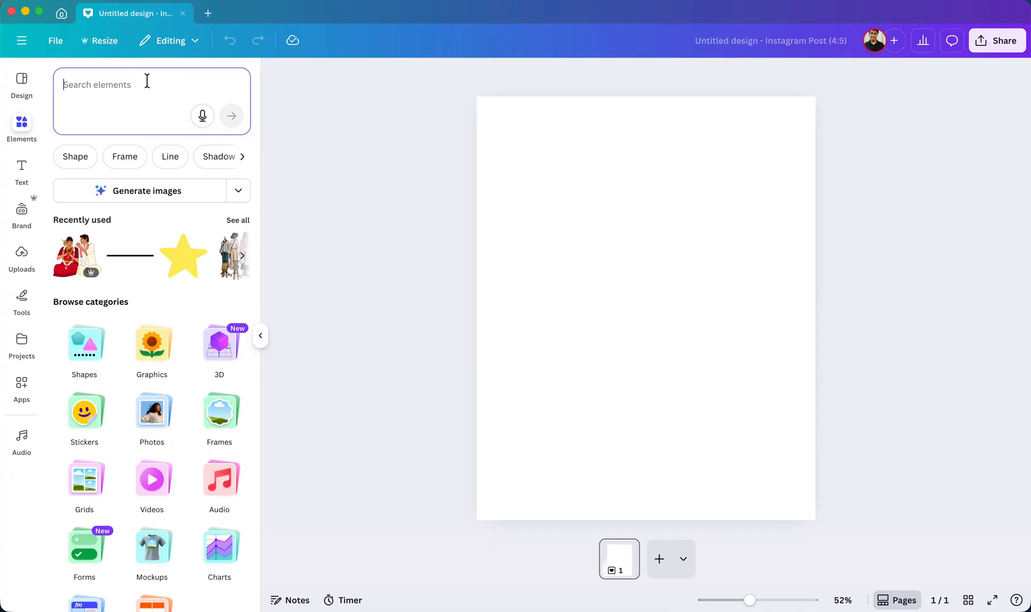
type("star")
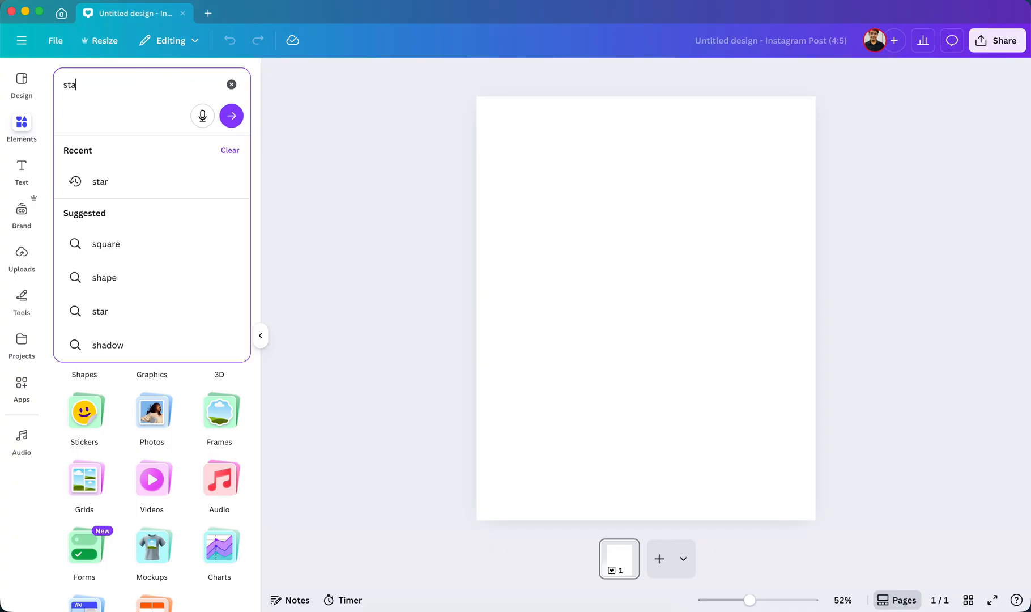
key("Return")
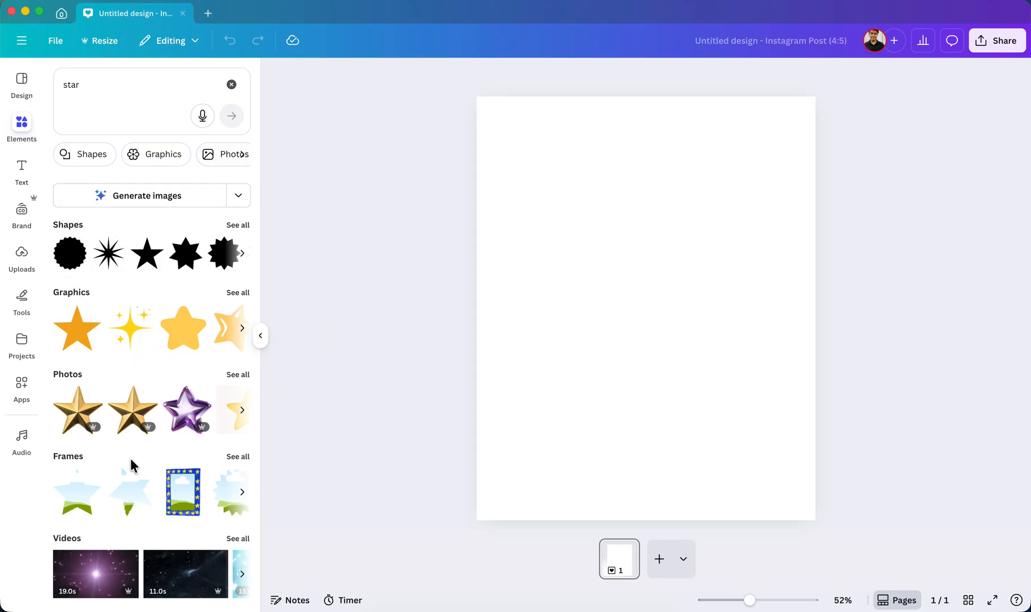
scroll(122, 465, "down", 4)
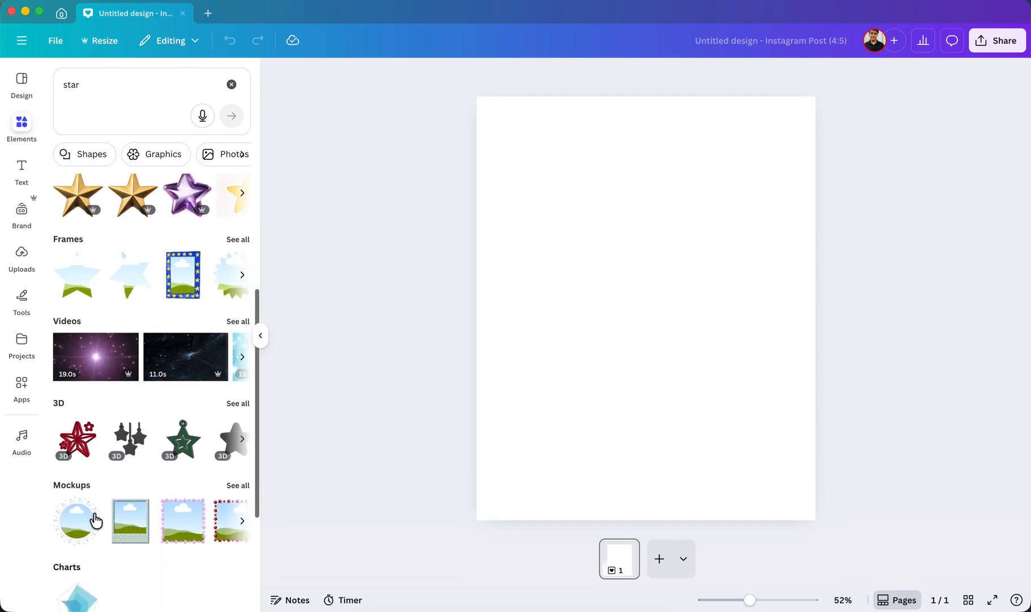
scroll(65, 560, "down", 3)
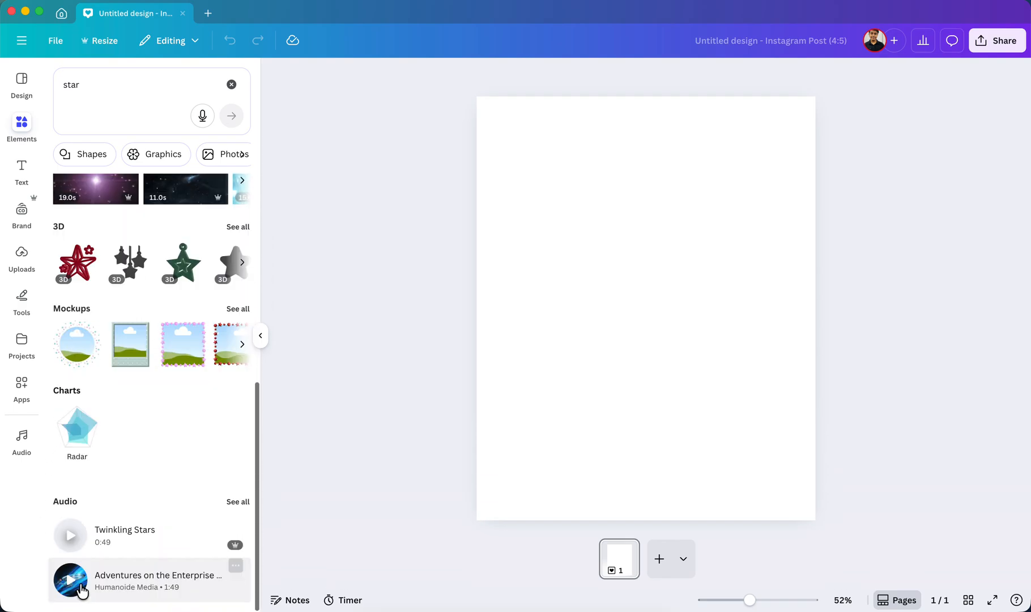
scroll(129, 545, "up", 7)
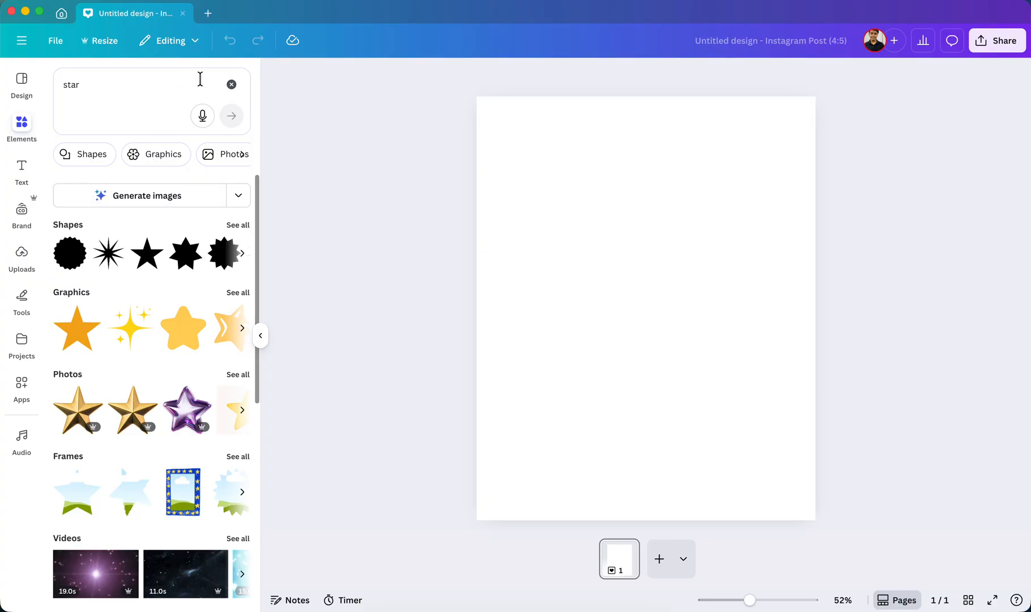
left_click(231, 85)
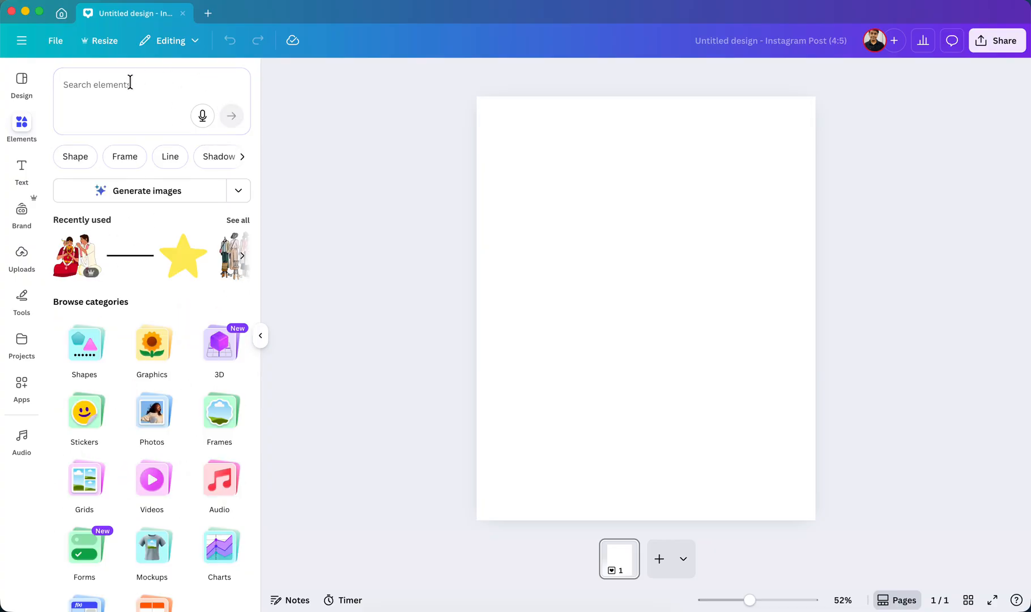
Search the elements library for "star" again and look over the available result type filters.
scroll(147, 277, "down", 2)
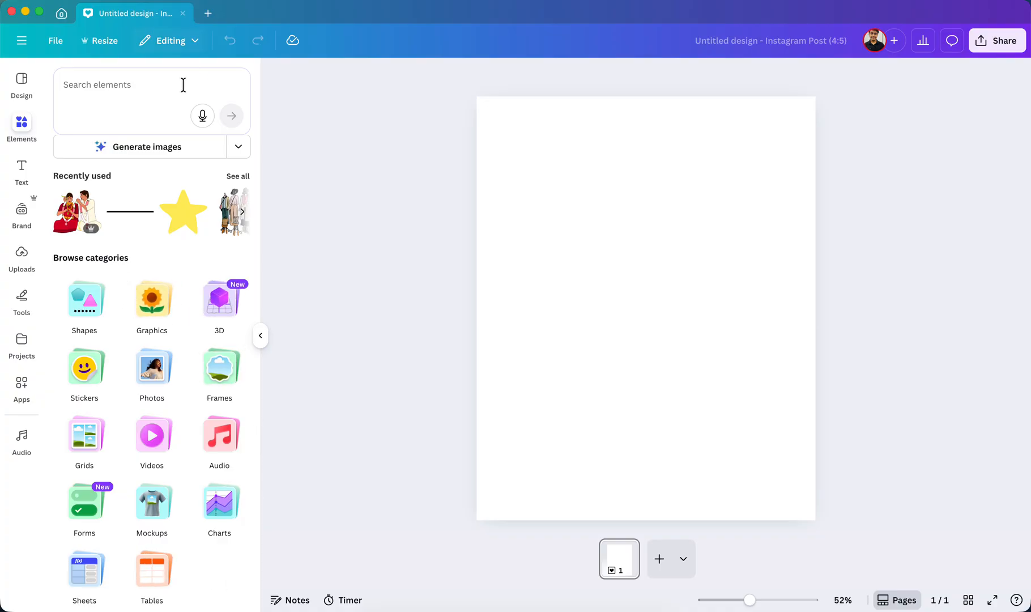
left_click(122, 90)
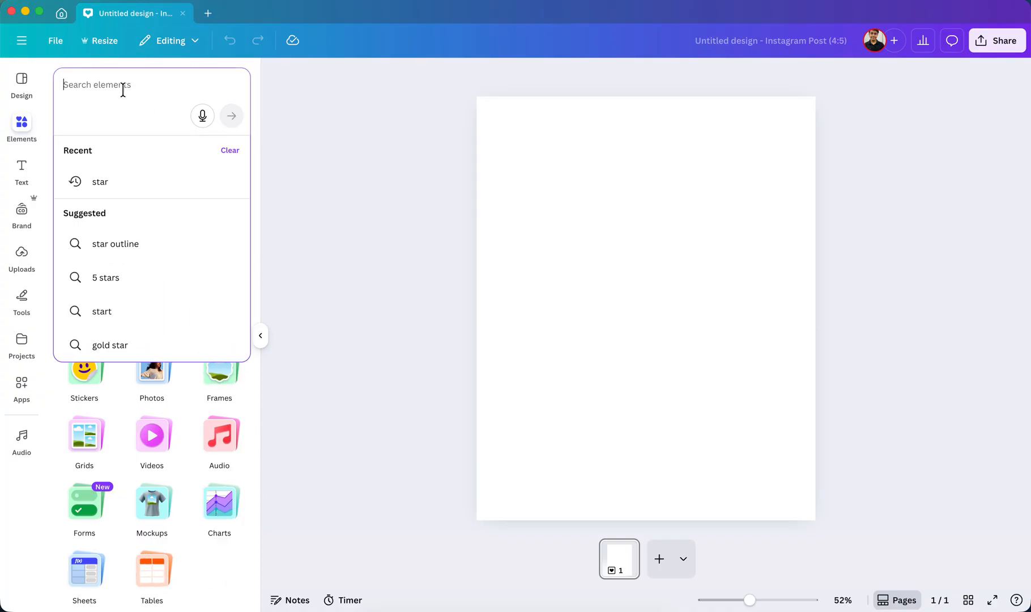
type("star")
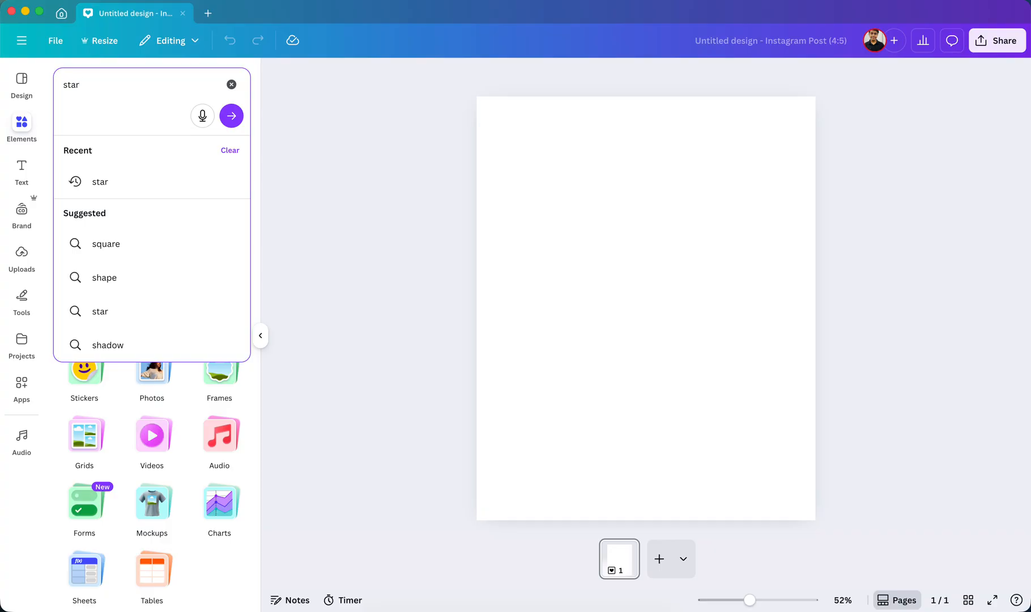
key("Return")
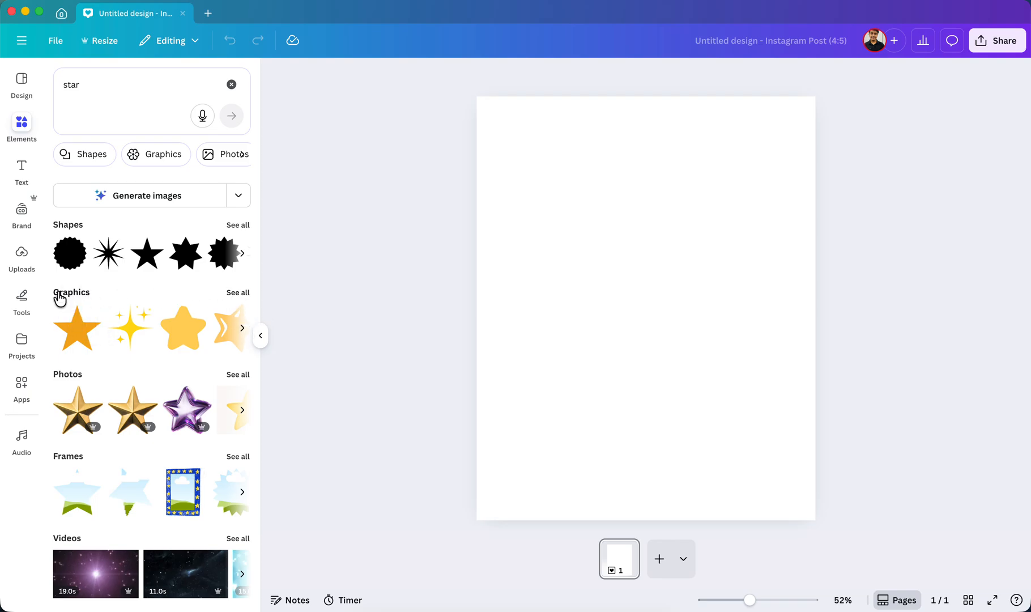
scroll(170, 166, "right", 6)
scroll(181, 168, "left", 6)
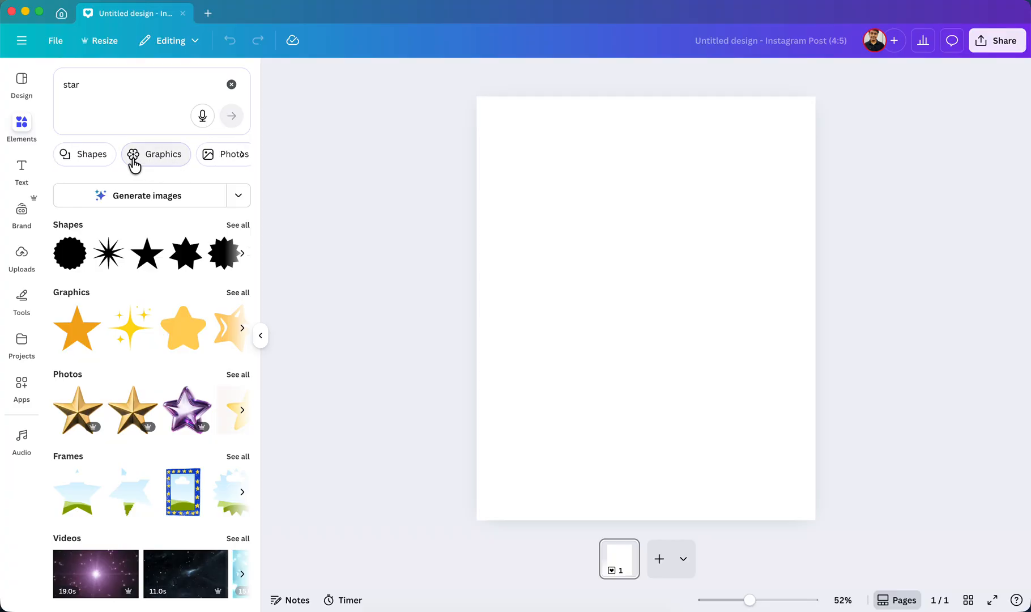
Preview the star results filtered to Shapes, and switch the filter to Graphics instead.
left_click(88, 159)
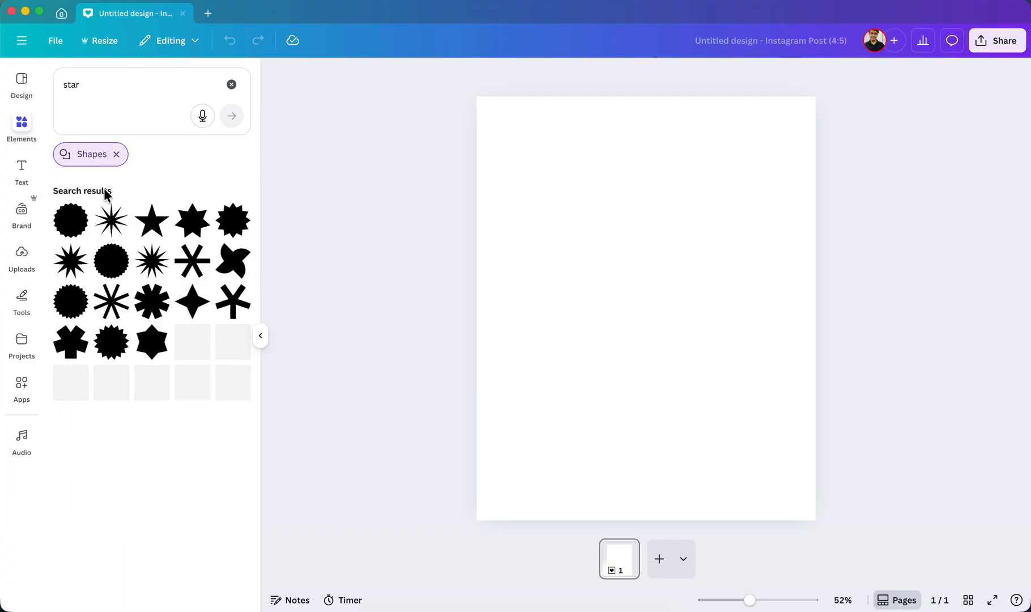
left_click(117, 155)
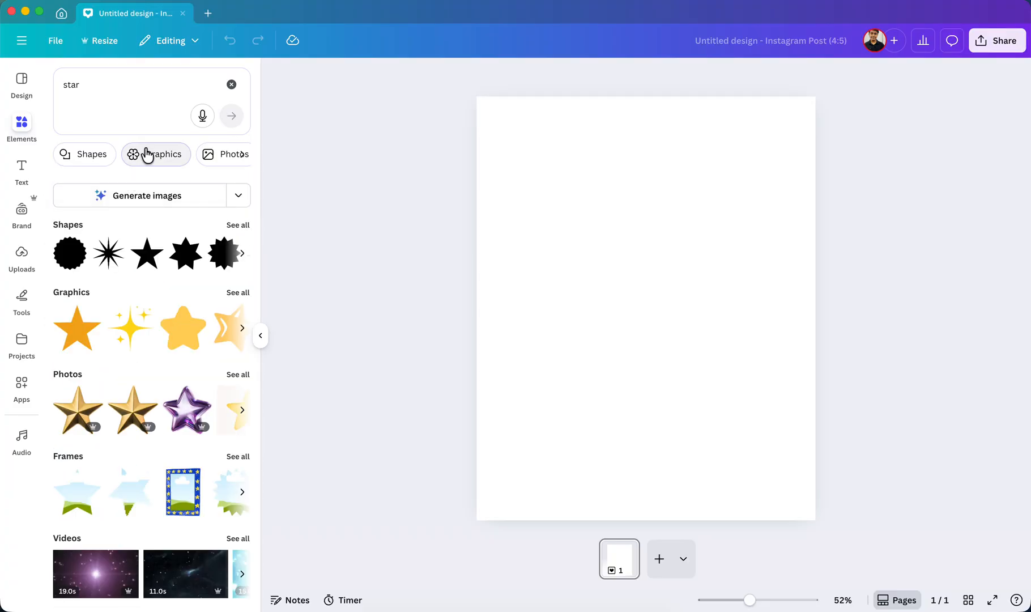
left_click(148, 158)
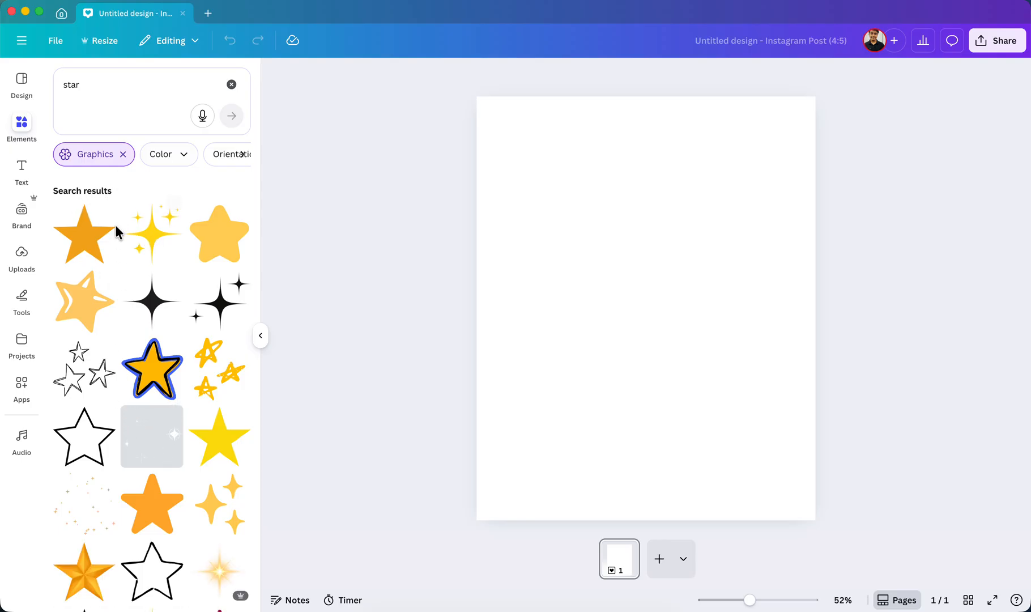
Browse the star graphics and add the solid orange star with rounded points to the page.
scroll(145, 399, "down", 2)
scroll(145, 401, "up", 3)
scroll(145, 403, "down", 3)
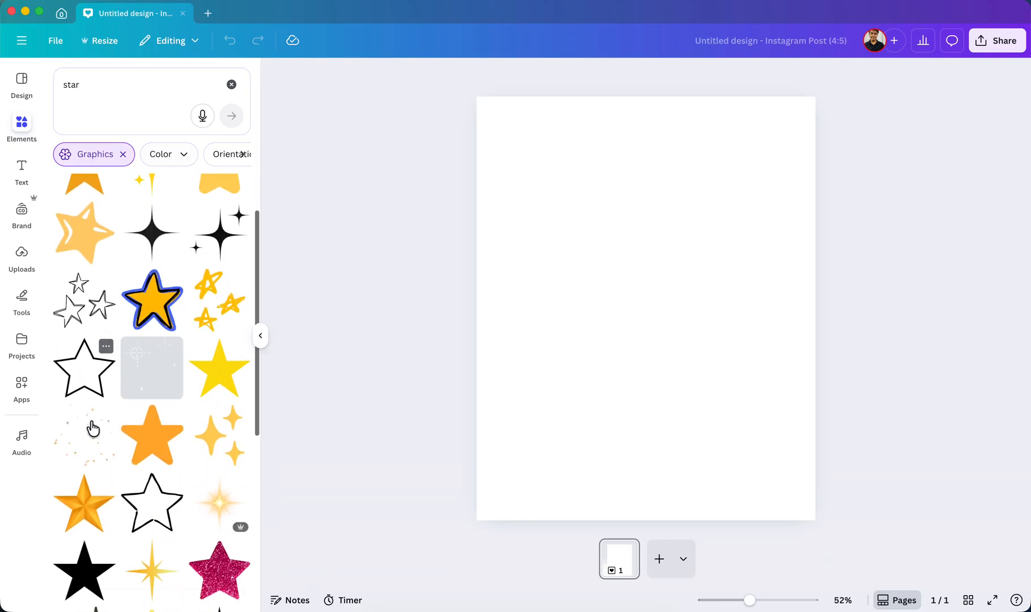
scroll(113, 442, "up", 3)
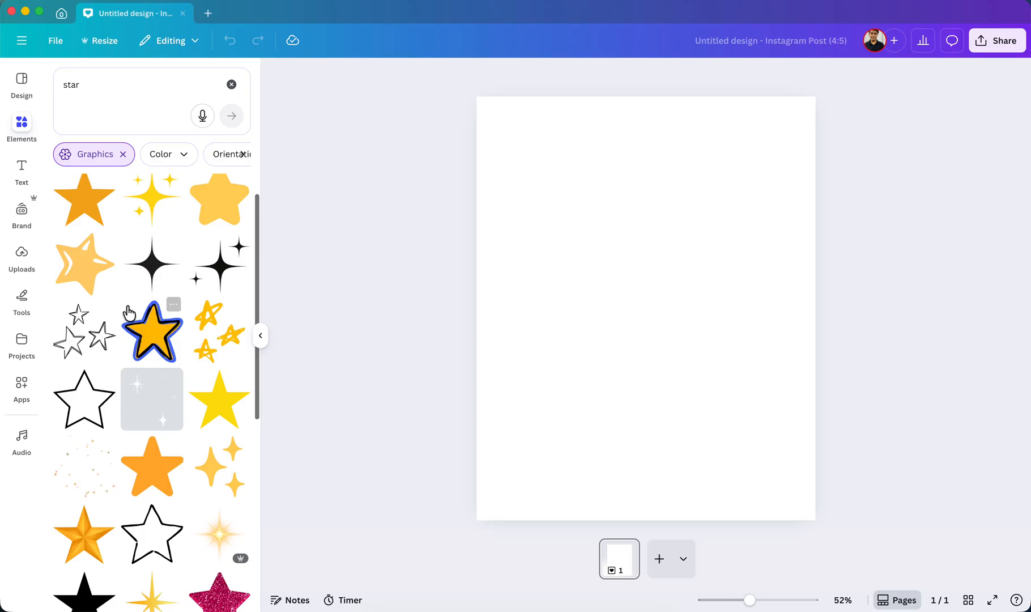
scroll(136, 425, "down", 3)
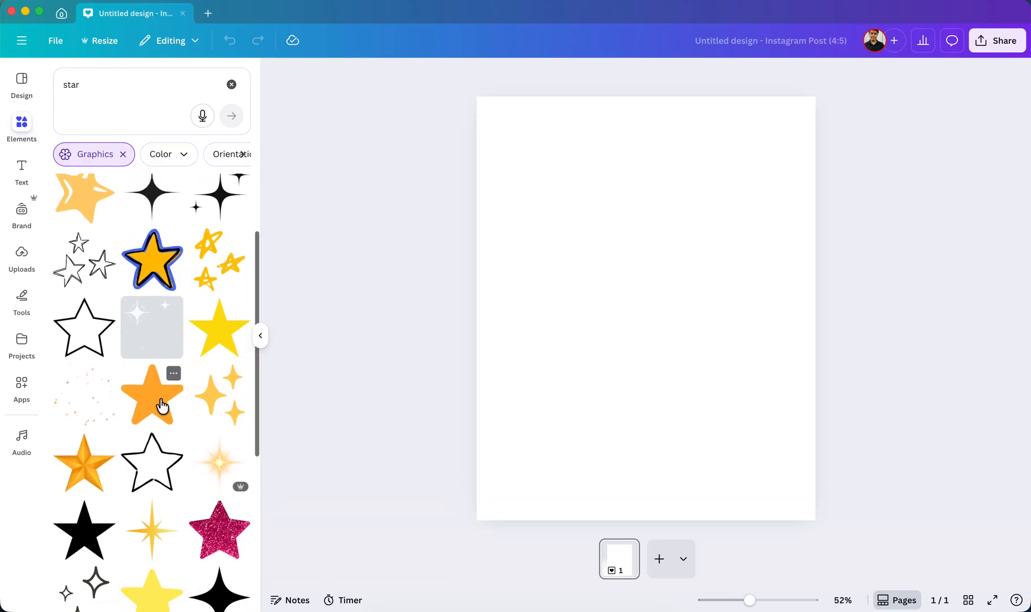
left_click(157, 410)
left_click(752, 338)
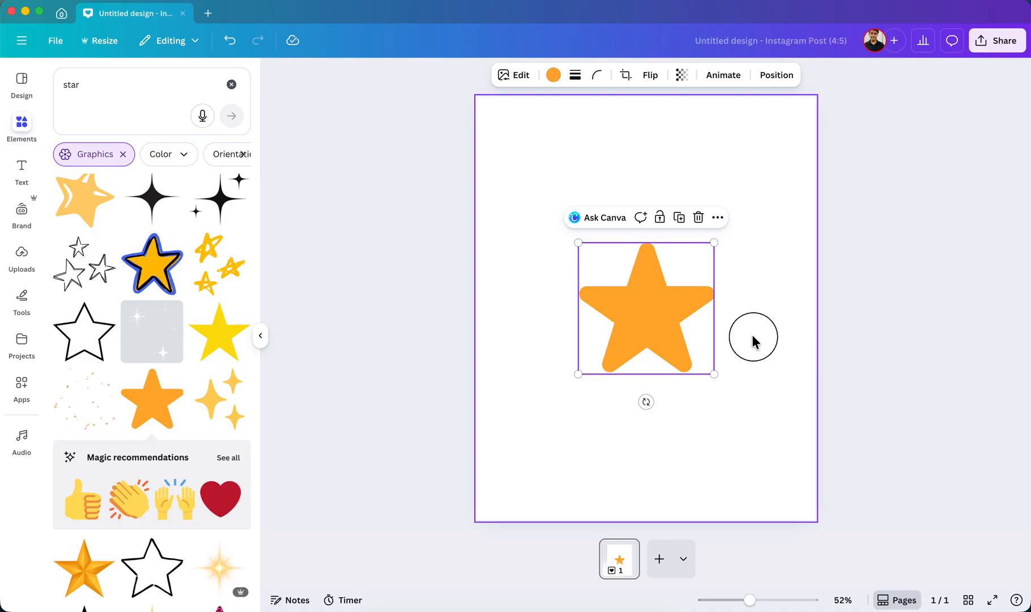
Enlarge the orange star to nearly the full page width and move it to the upper middle of the page.
left_click(592, 306)
left_click_drag(578, 374, 521, 430)
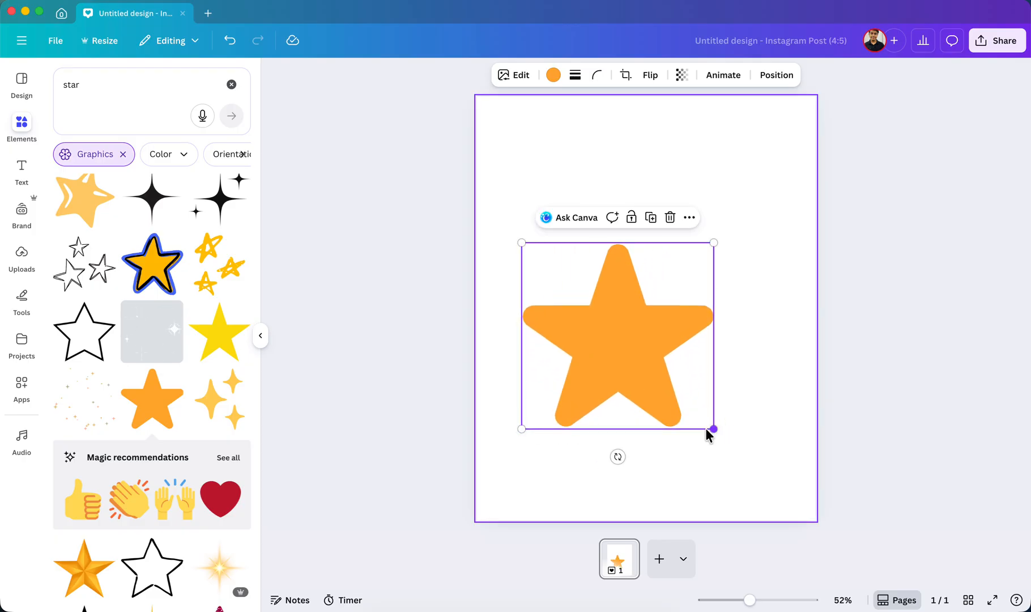
left_click_drag(715, 430, 792, 505)
mouse_move(791, 242)
left_mouse_down()
mouse_move(824, 221)
mouse_move(801, 232)
left_mouse_up()
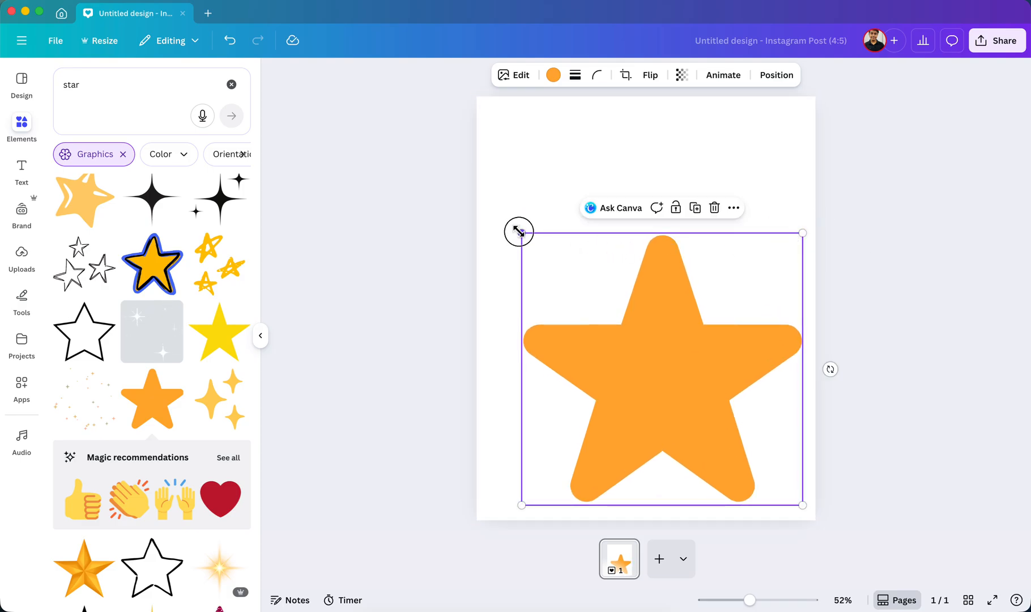
left_click_drag(520, 231, 503, 225)
left_click_drag(679, 374, 669, 292)
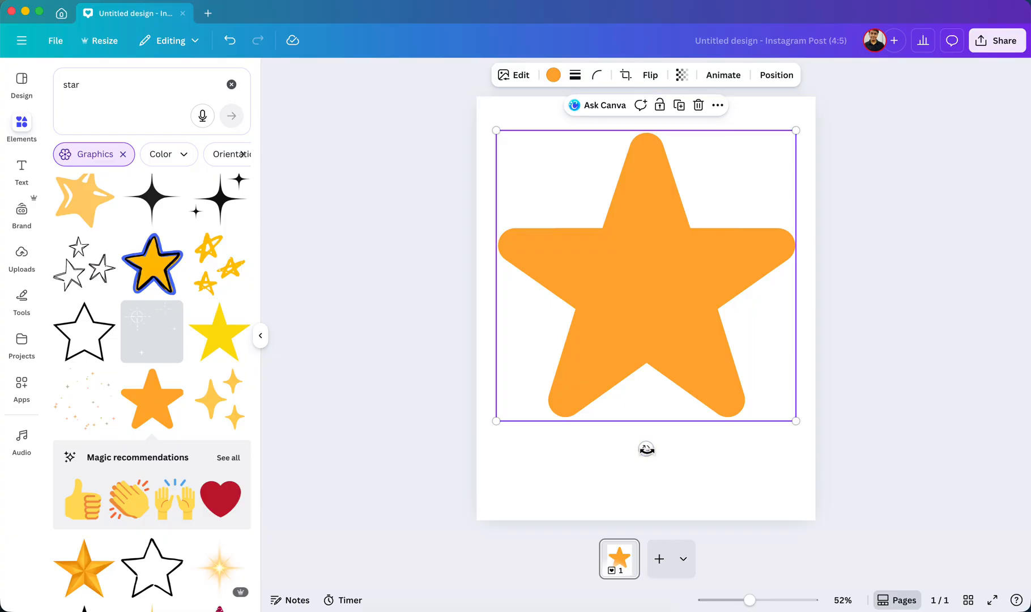
Rotate the star counterclockwise until one point faces almost straight down, and scale it down within the page.
left_click_drag(645, 449, 699, 340)
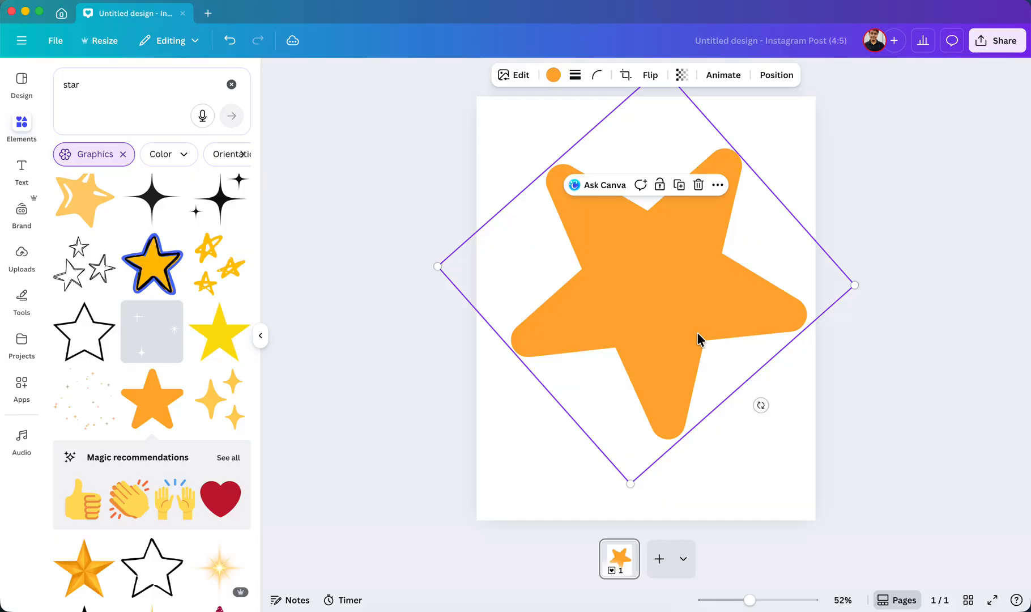
left_click(860, 404)
left_click(725, 276)
left_click_drag(854, 286, 772, 291)
left_click_drag(557, 320, 584, 315)
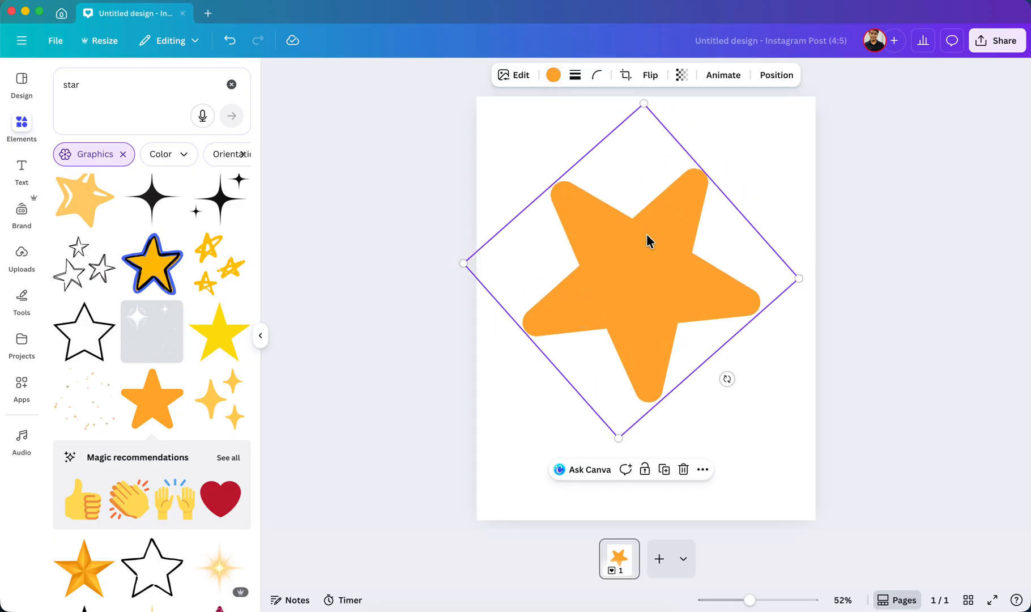
Try several default gradients on the page background and apply the black-to-blue one.
left_click(555, 76)
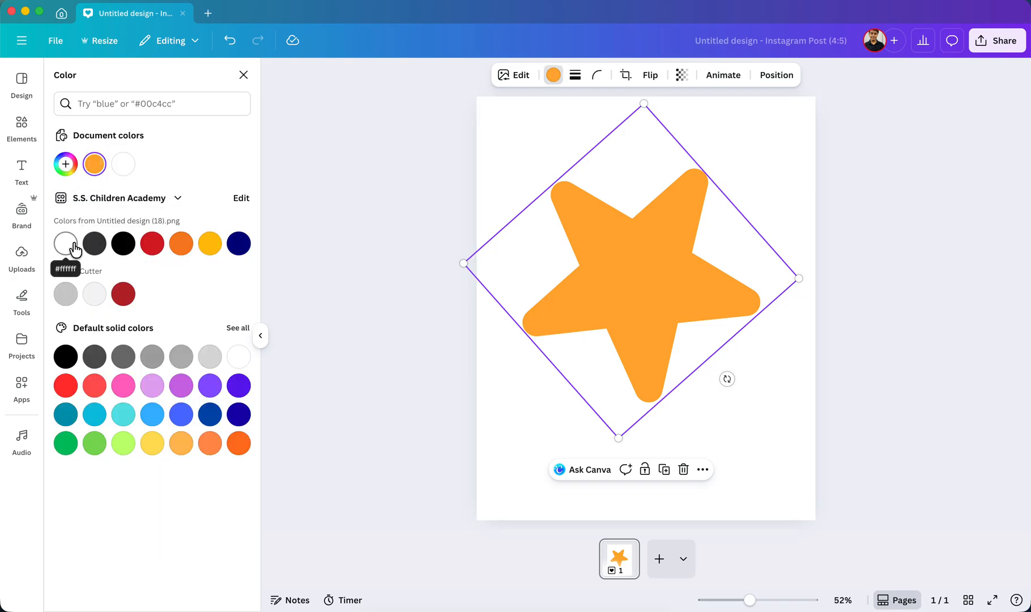
left_click(509, 396)
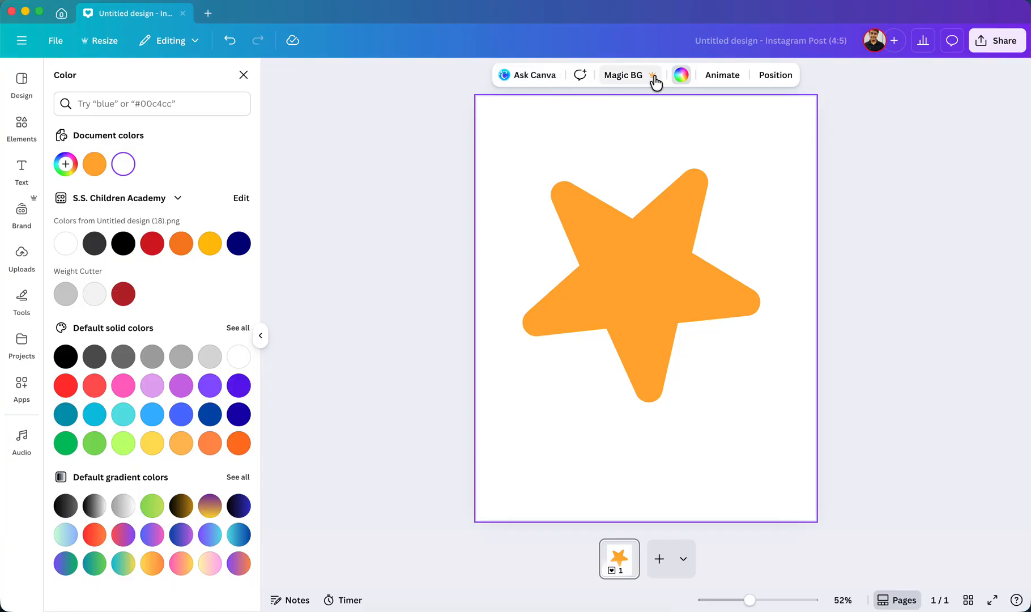
left_click(681, 75)
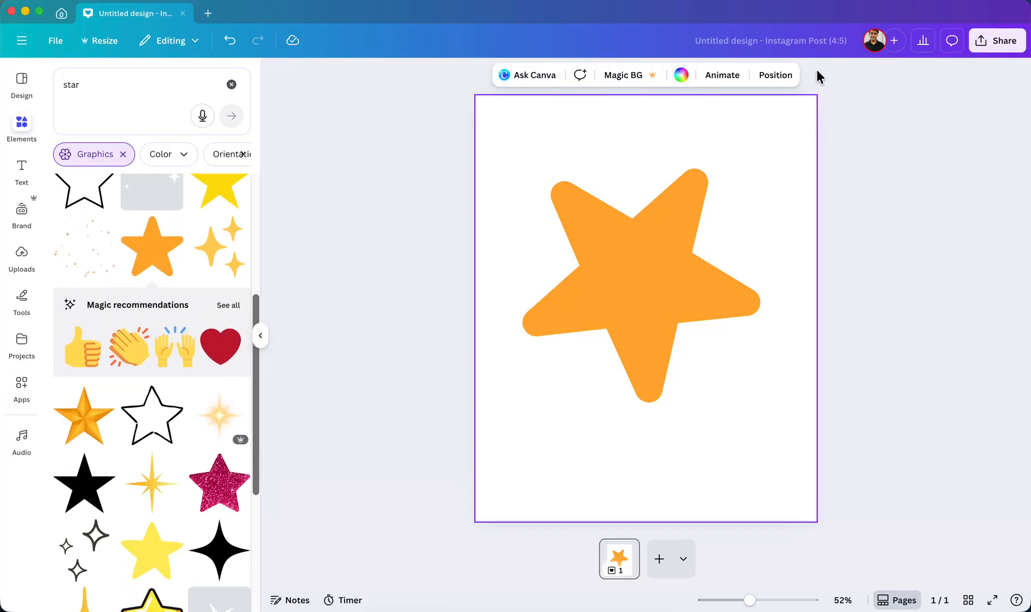
left_click(681, 75)
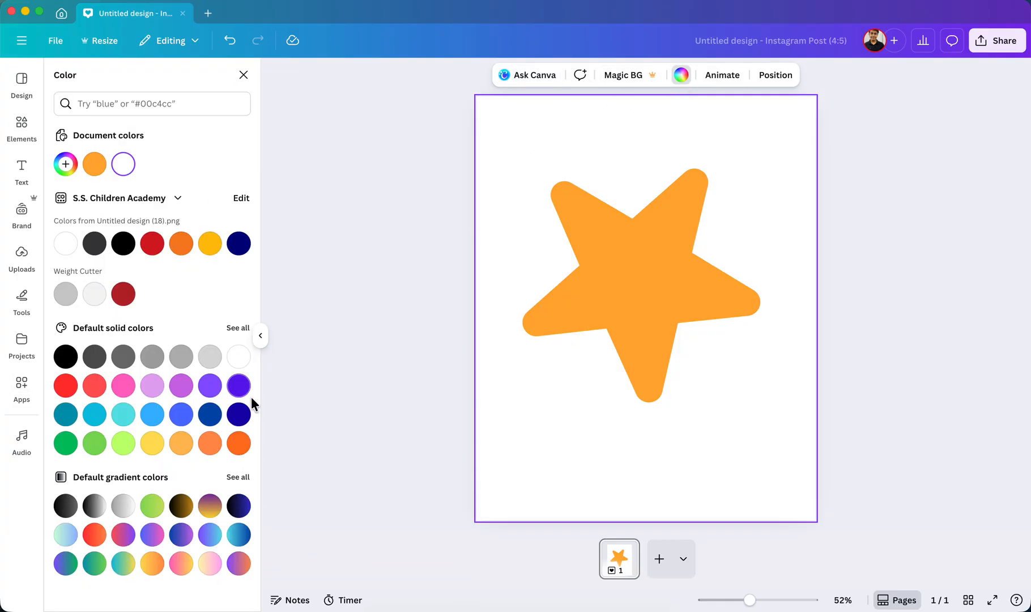
left_click(239, 563)
left_click(238, 534)
left_click(239, 506)
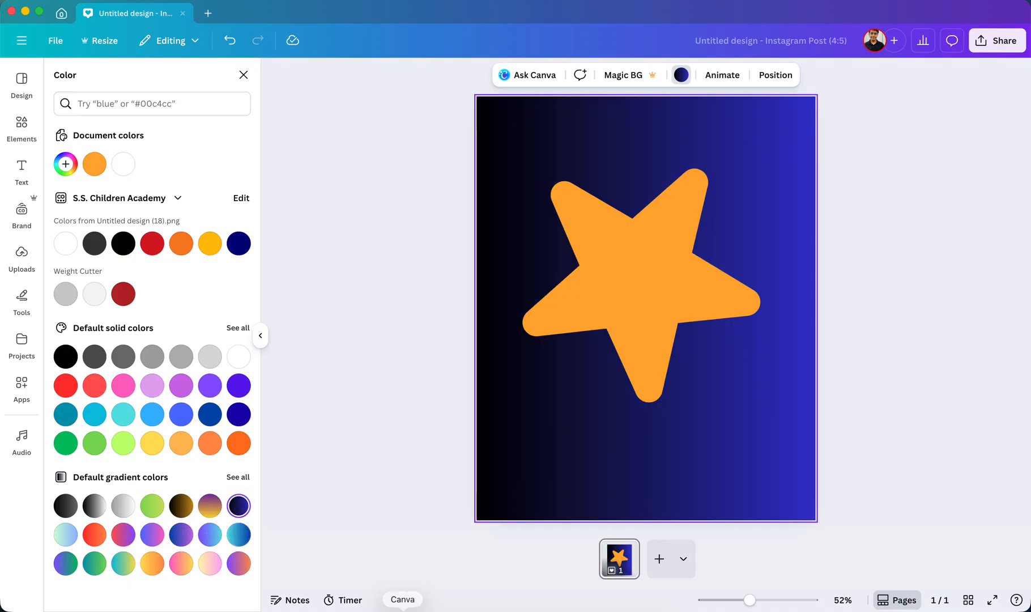
left_click(825, 247)
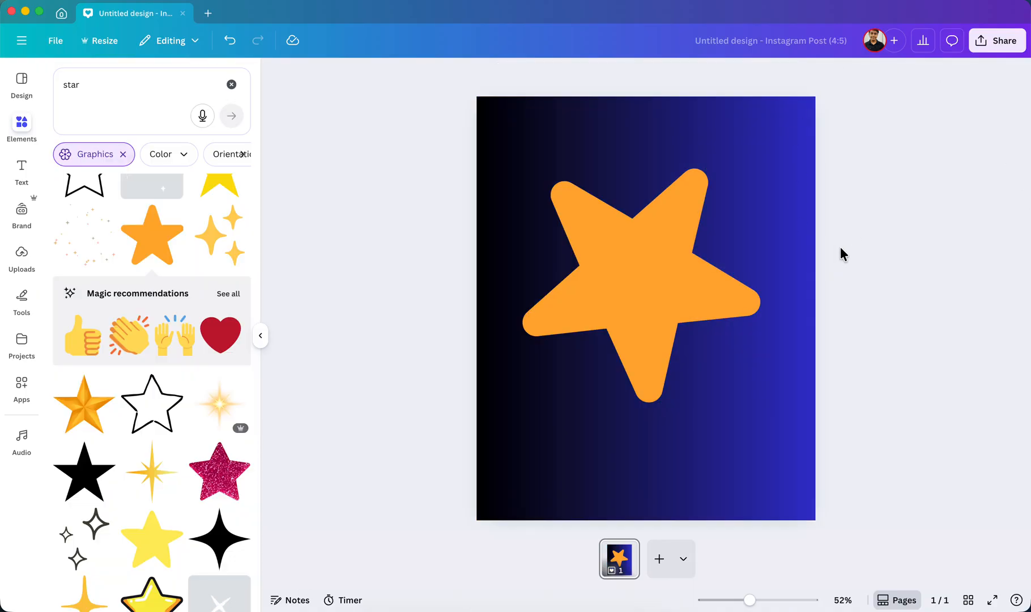
Scale the star down on the gradient background and change its fill to white #ffffff.
left_click(638, 292)
left_click_drag(615, 437, 651, 308)
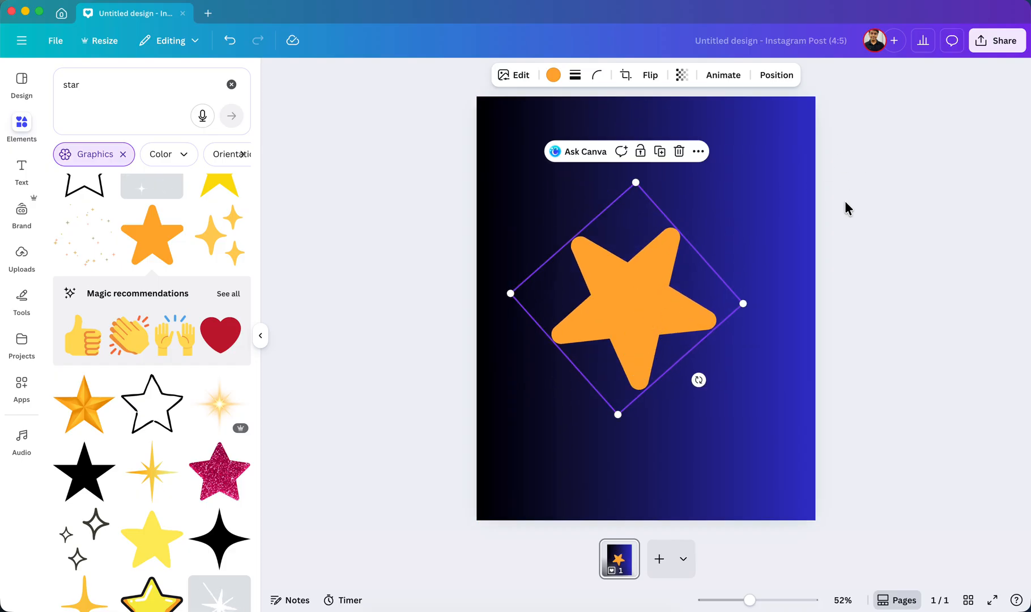
left_click(555, 76)
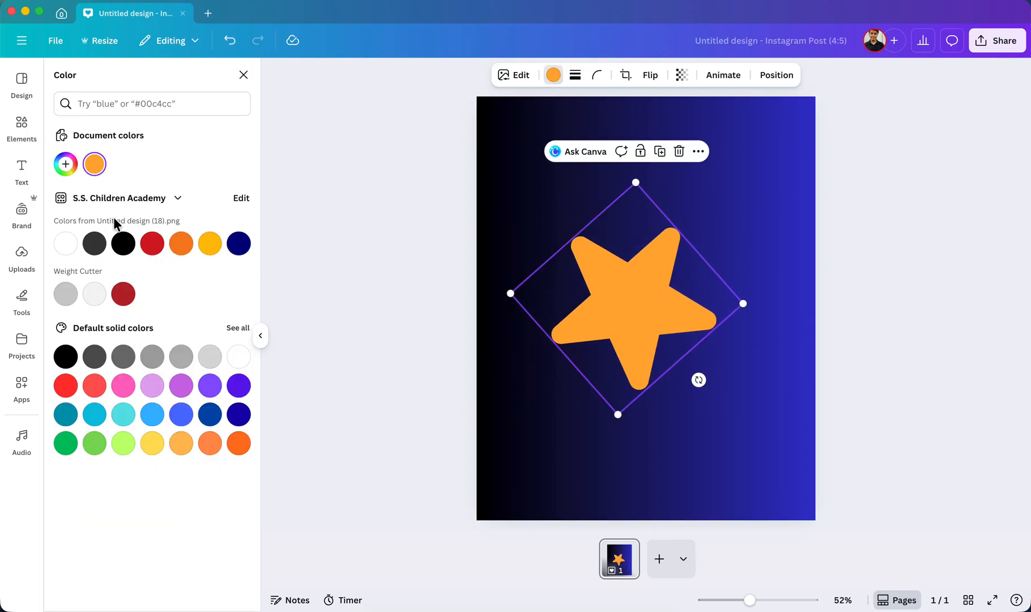
left_click(65, 245)
key("Escape")
left_click(799, 310)
Enlarge the white star and move it up and slightly left, near the middle of the page.
left_click(690, 299)
left_click_drag(740, 302, 806, 306)
left_click_drag(628, 350, 612, 330)
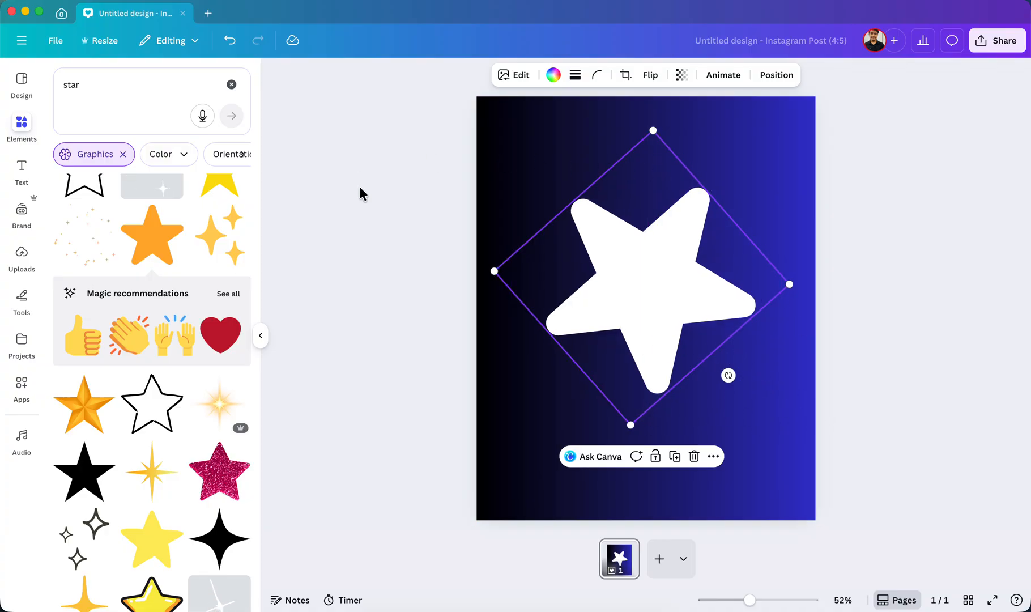
Clear the star search, insert a plain solid line from the Lines shapes and place it centered below the star.
scroll(163, 288, "up", 5)
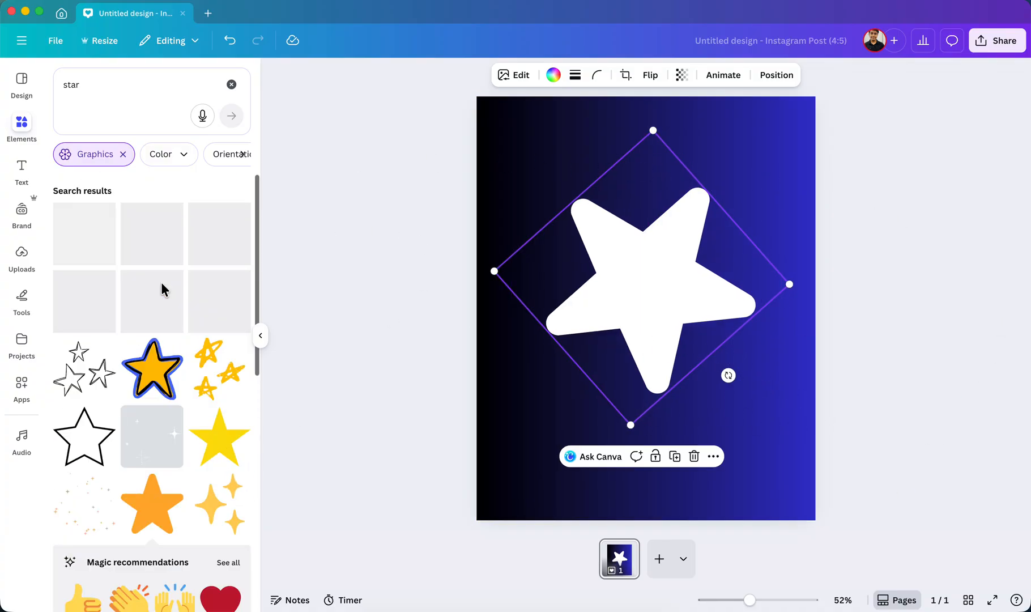
left_click(228, 85)
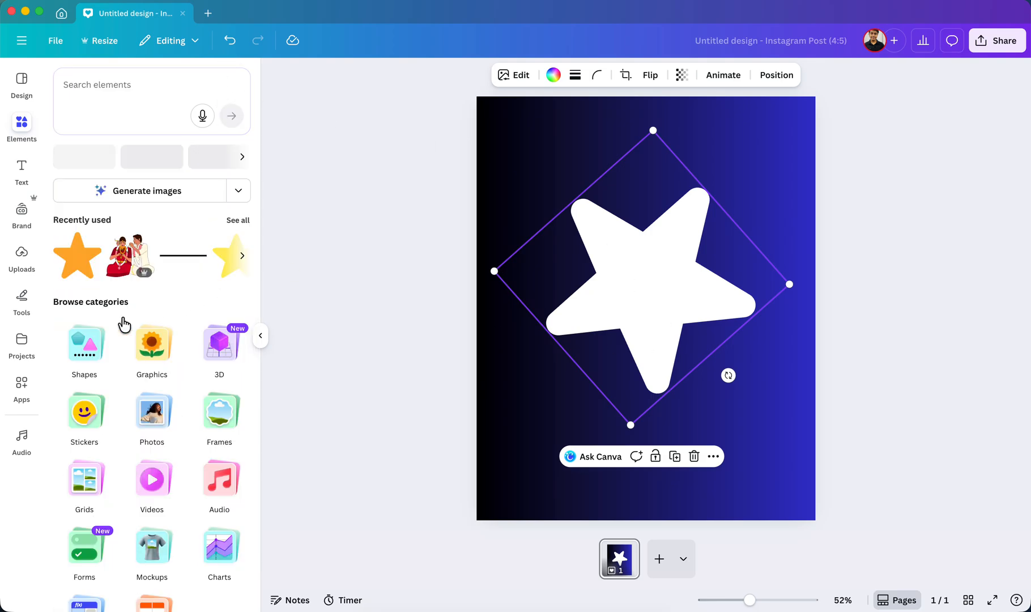
left_click(9, 140)
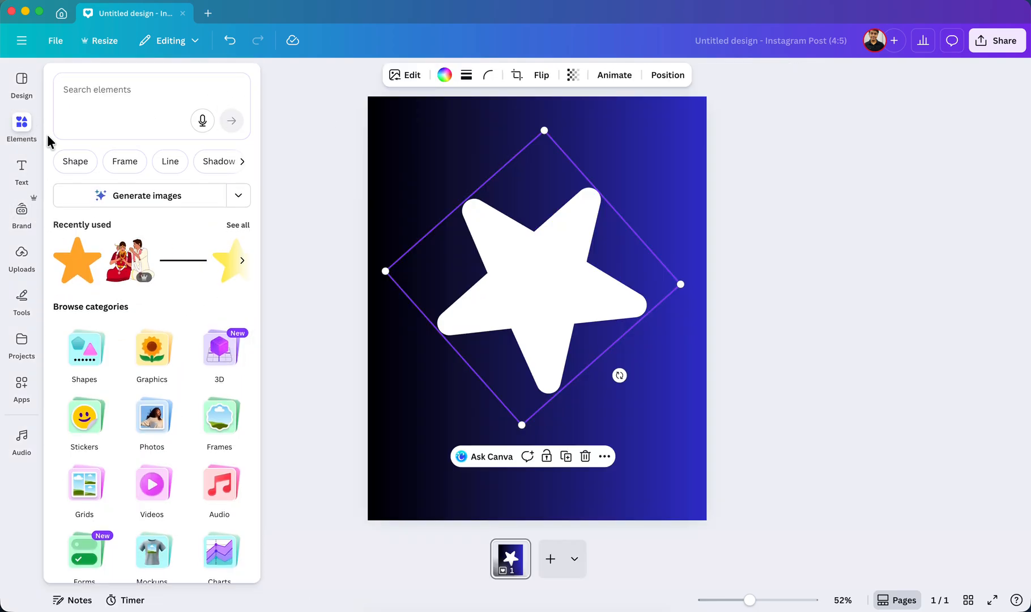
left_click(22, 126)
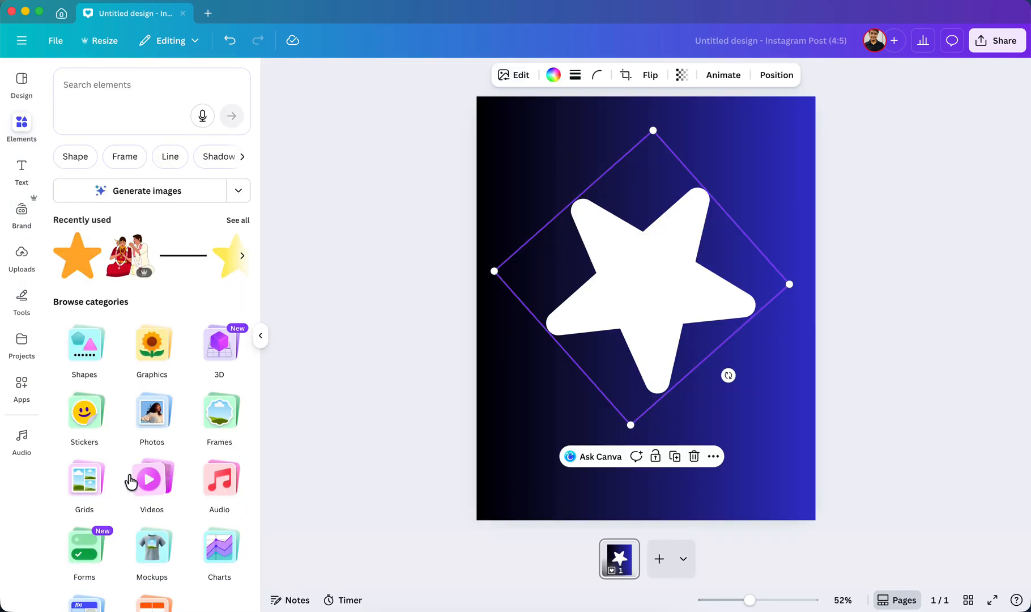
left_click(91, 361)
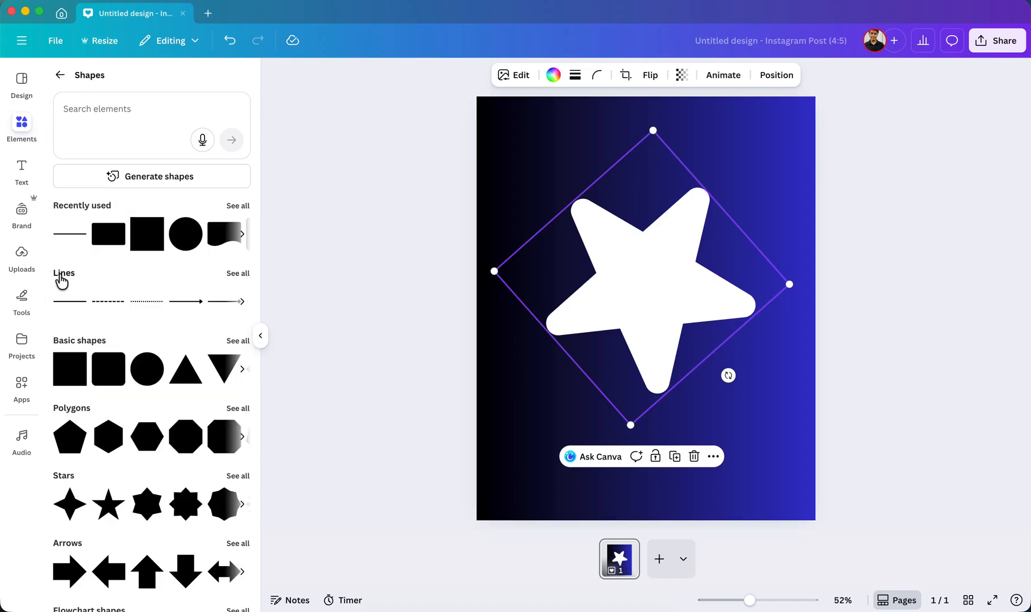
left_click(234, 274)
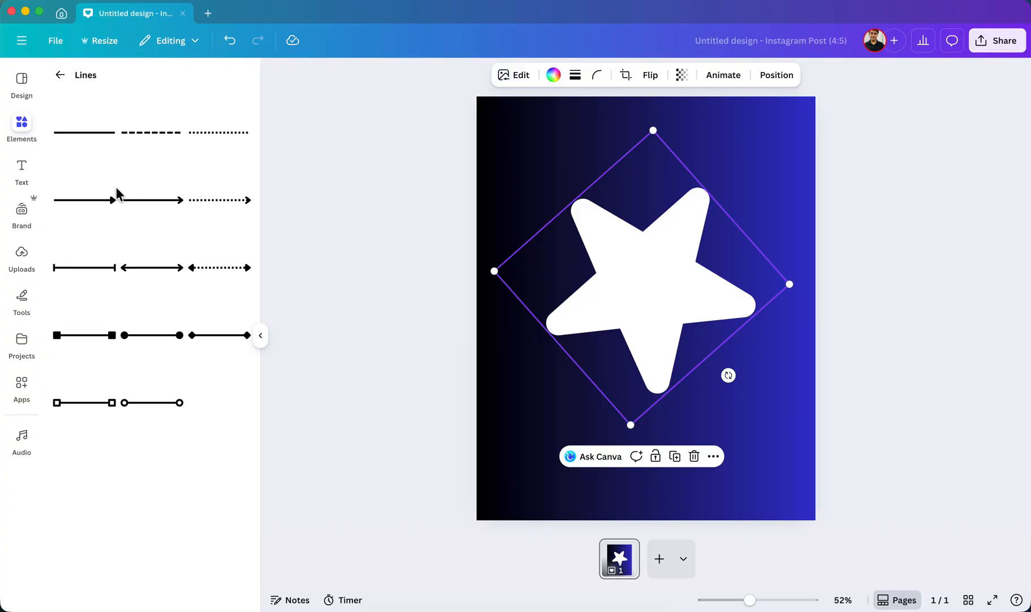
left_click(98, 136)
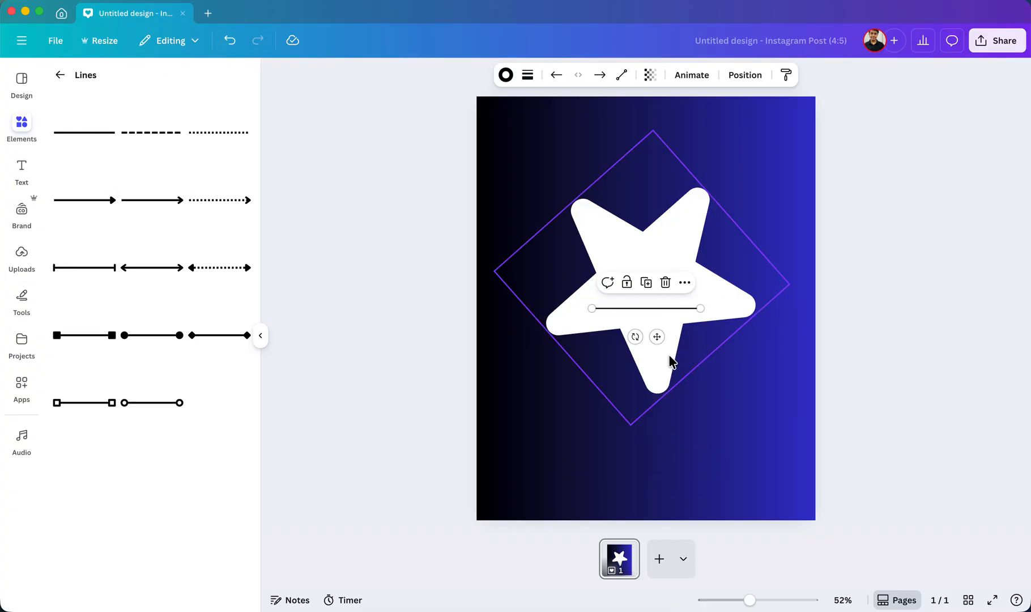
left_click_drag(657, 335, 658, 479)
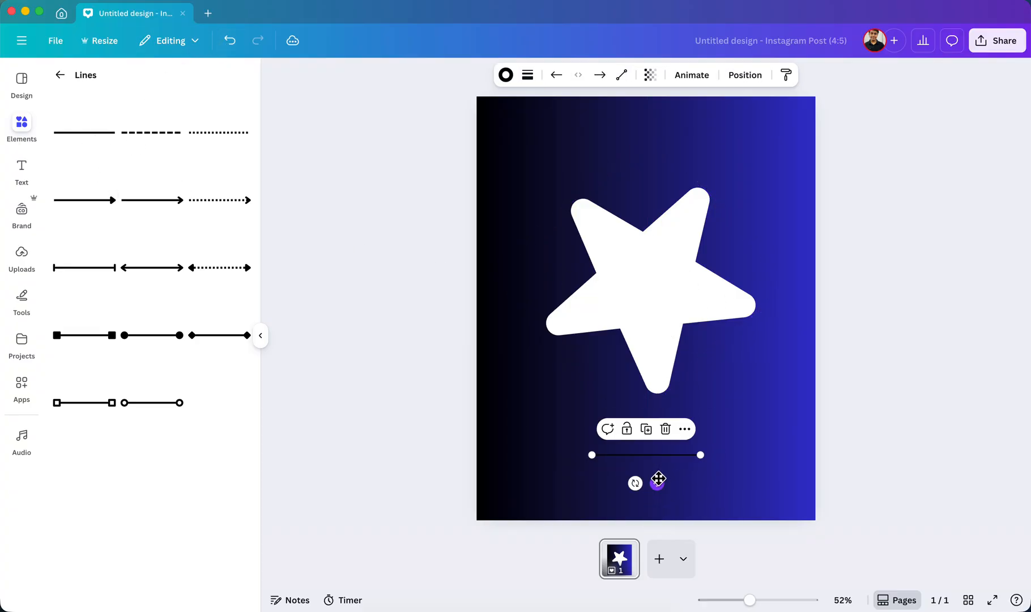
Set the line's stroke color to the yellow swatch in the S.S. Children Academy brand colors.
left_click(506, 75)
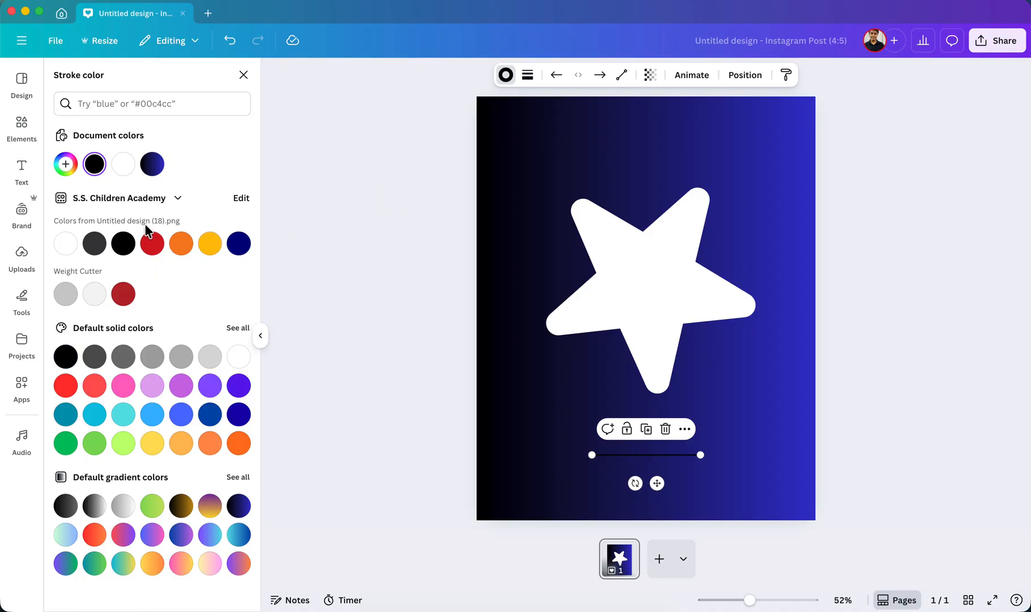
left_click(214, 240)
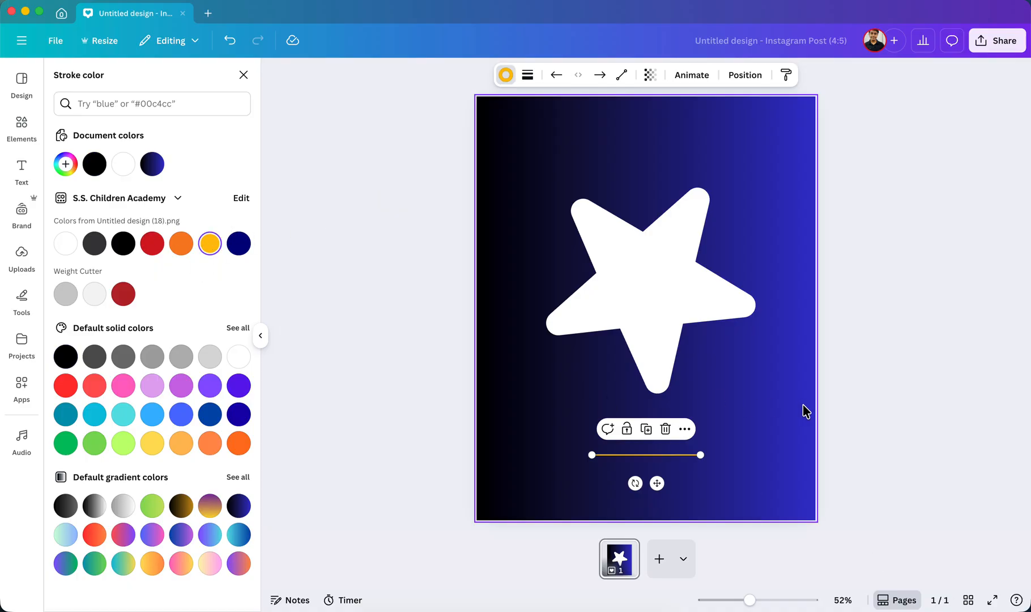
left_click(868, 421)
Try navy, orange, red, purple and blue stroke colors on the line, and return it to yellow.
left_click(606, 456)
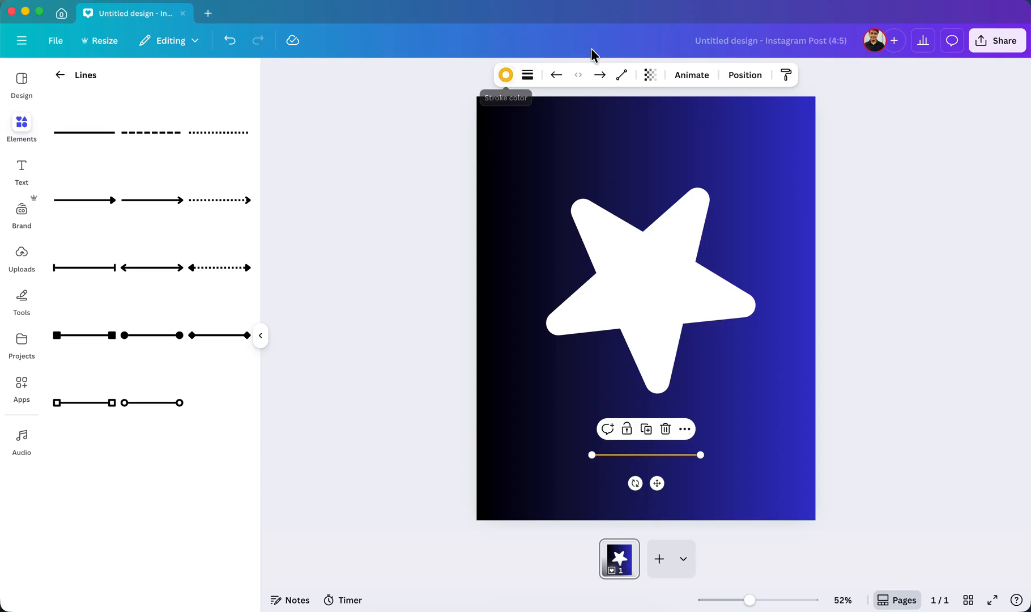
left_click(505, 76)
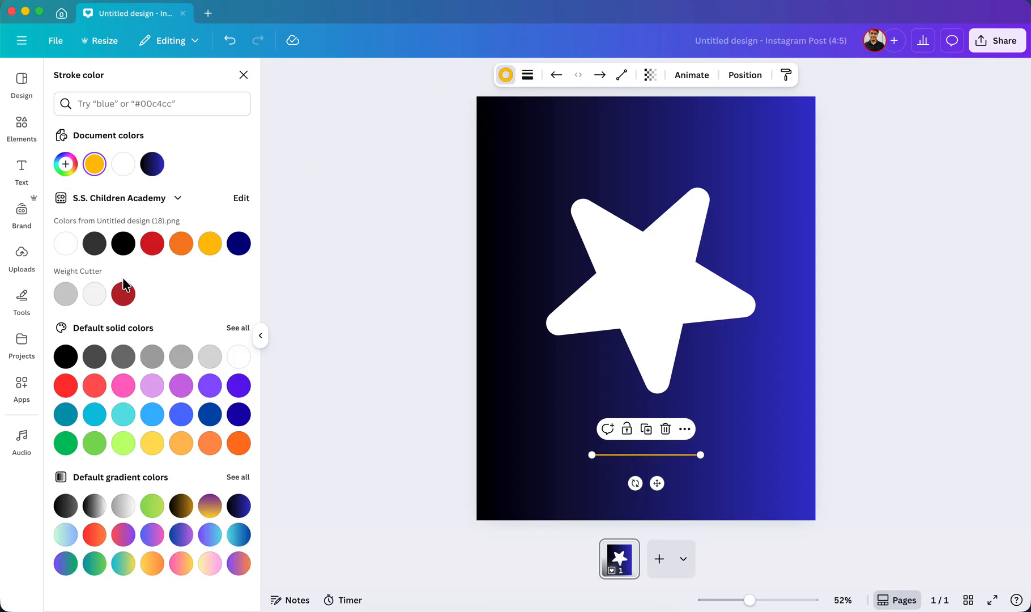
left_click(239, 243)
left_click(181, 243)
left_click(152, 247)
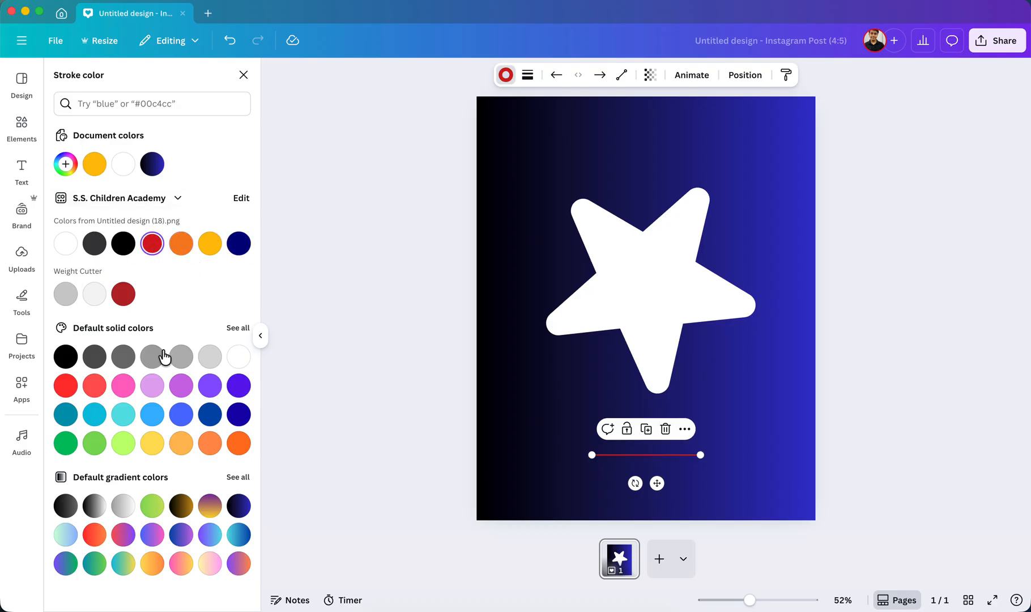
left_click(181, 386)
left_click(176, 419)
left_click(94, 164)
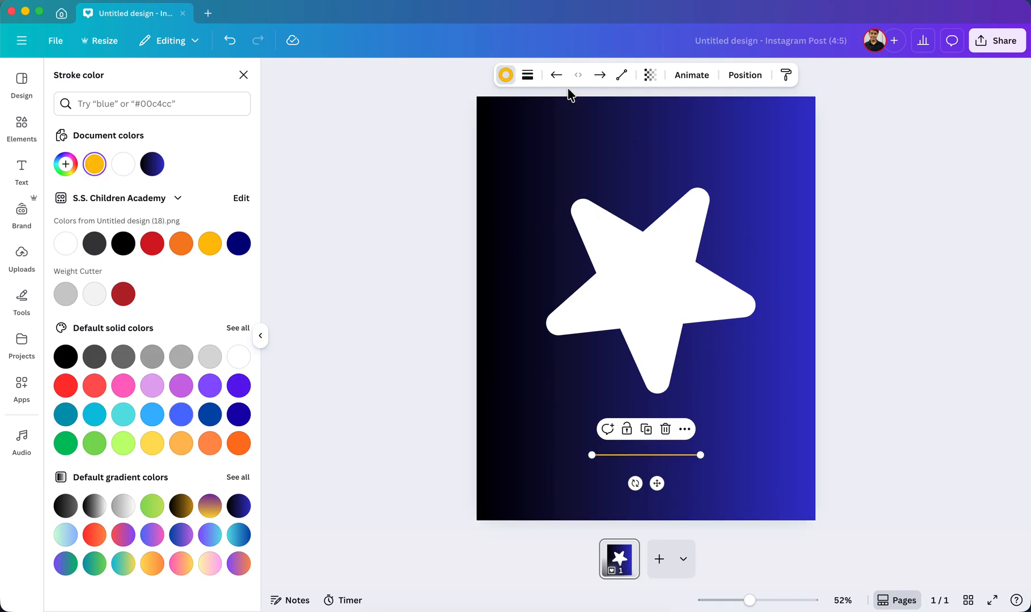
Try the long-dash, short-dash and dotted stroke styles on the yellow line, and return it to solid.
left_click(528, 80)
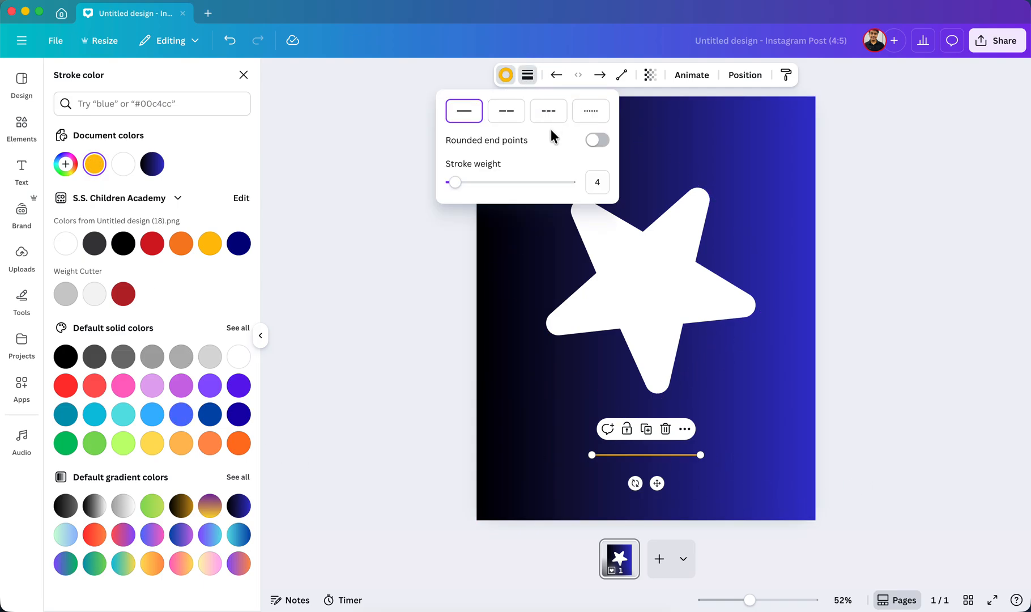
left_click(513, 119)
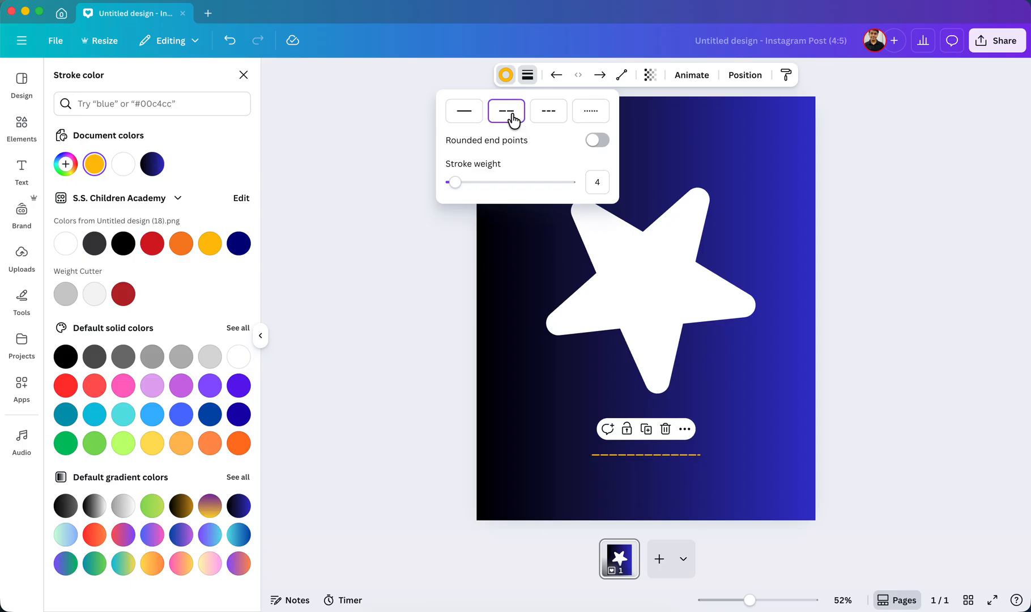
left_click(554, 120)
left_click(597, 115)
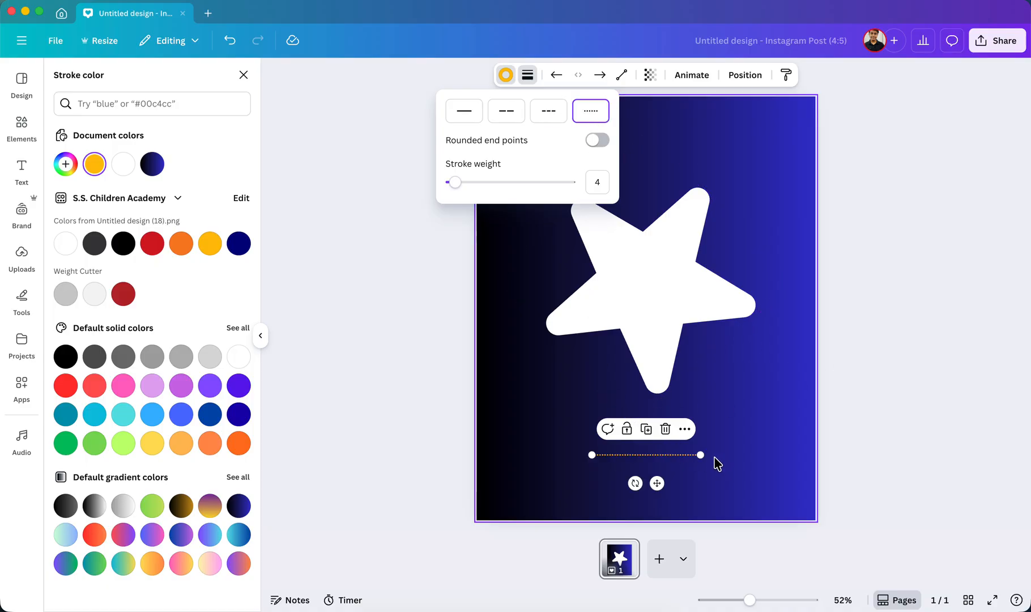
left_click(493, 116)
left_click(473, 116)
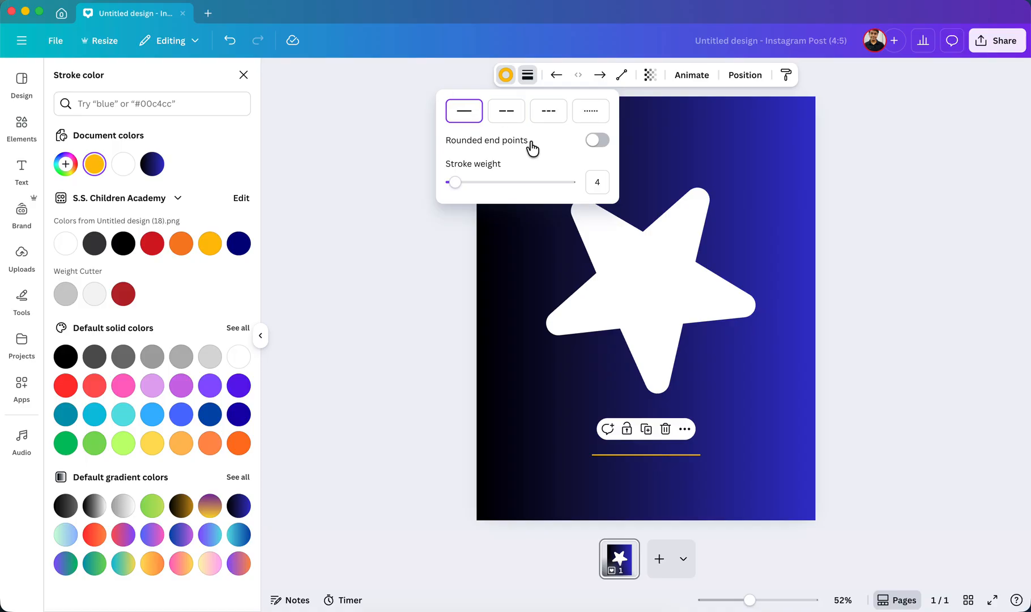
Turn on rounded end points for the yellow line and inspect both of its ends up close.
left_click(598, 141)
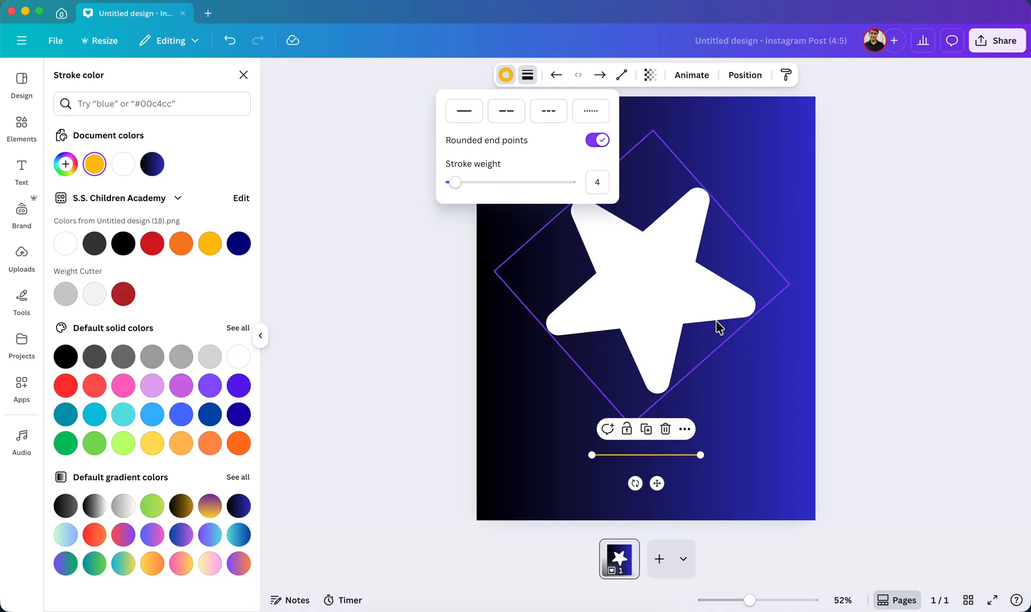
left_click(851, 451)
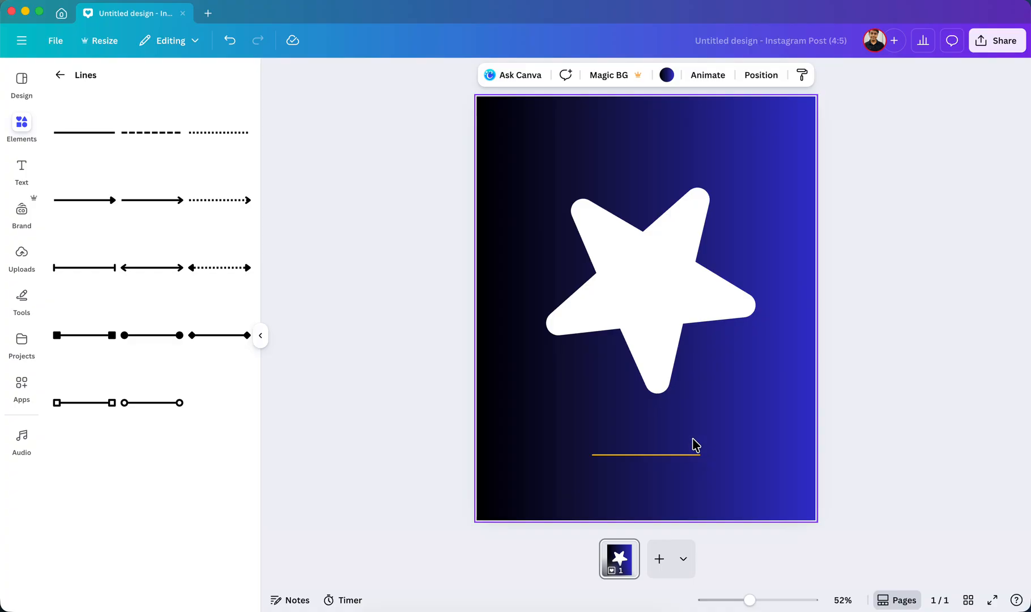
scroll(696, 446, "up", 10)
left_click_drag(604, 406, 786, 109)
left_click(565, 426)
scroll(542, 429, "down", 3)
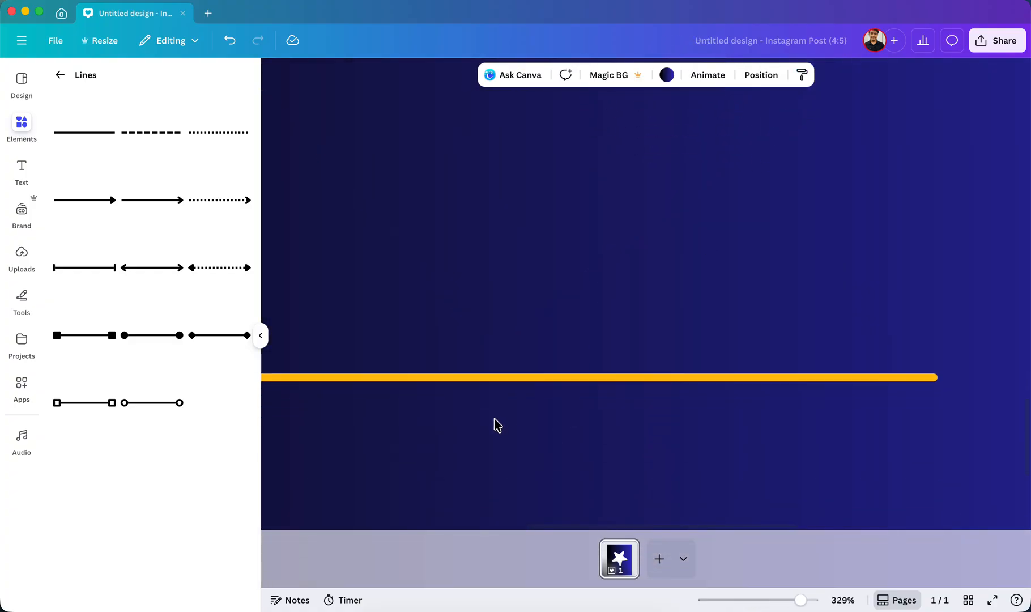
scroll(510, 426, "left", 5)
scroll(567, 399, "up", 3)
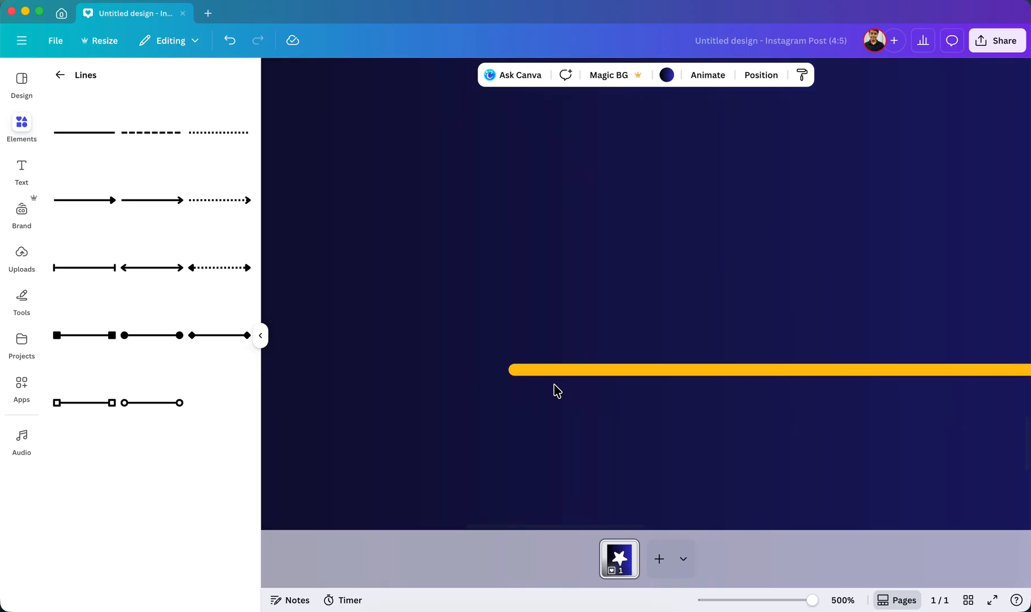
Turn off the yellow line's rounded end points and check the shape of its end.
left_click(539, 370)
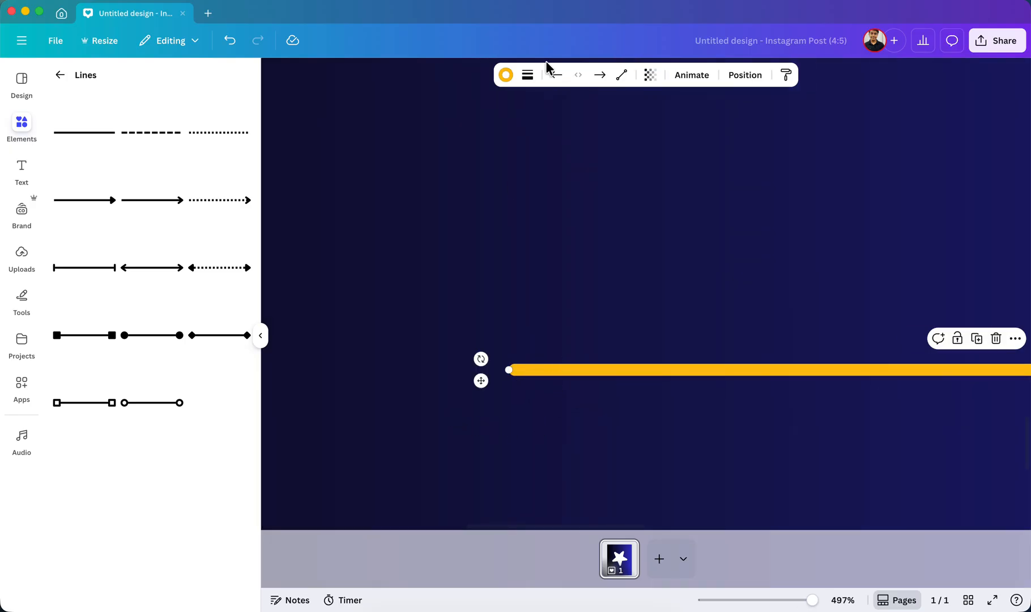
left_click(505, 75)
left_click(527, 75)
left_click(602, 141)
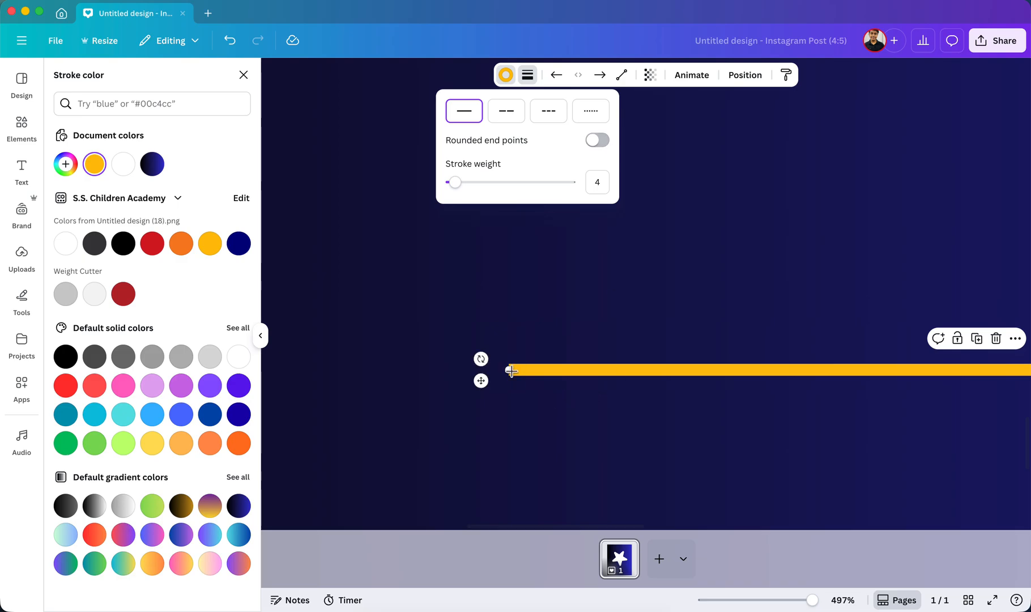
left_click(513, 401)
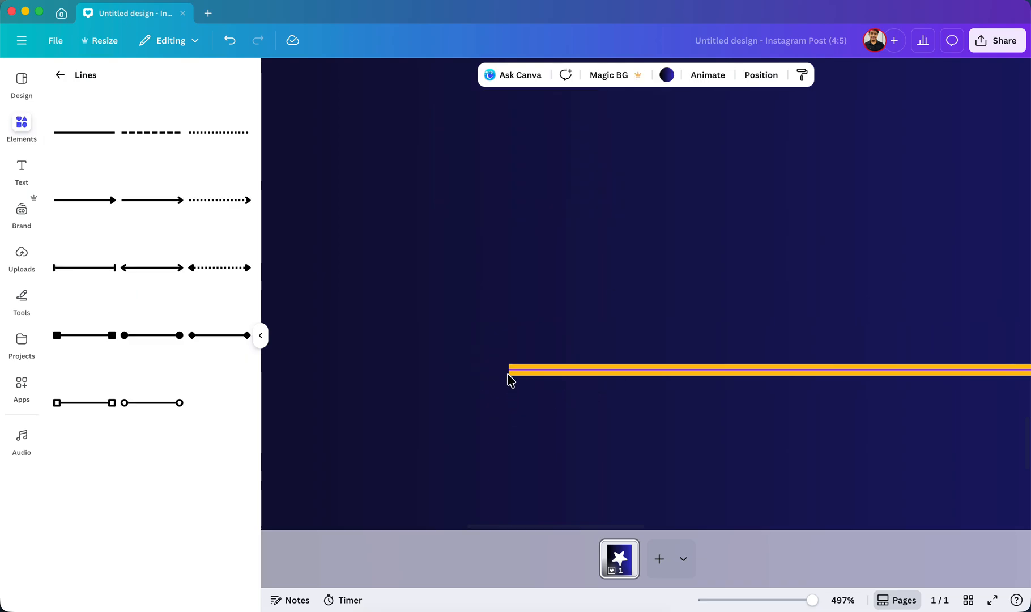
Set the yellow line's stroke weight to 70 and turn on rounded end points.
left_click(551, 373)
left_click(528, 75)
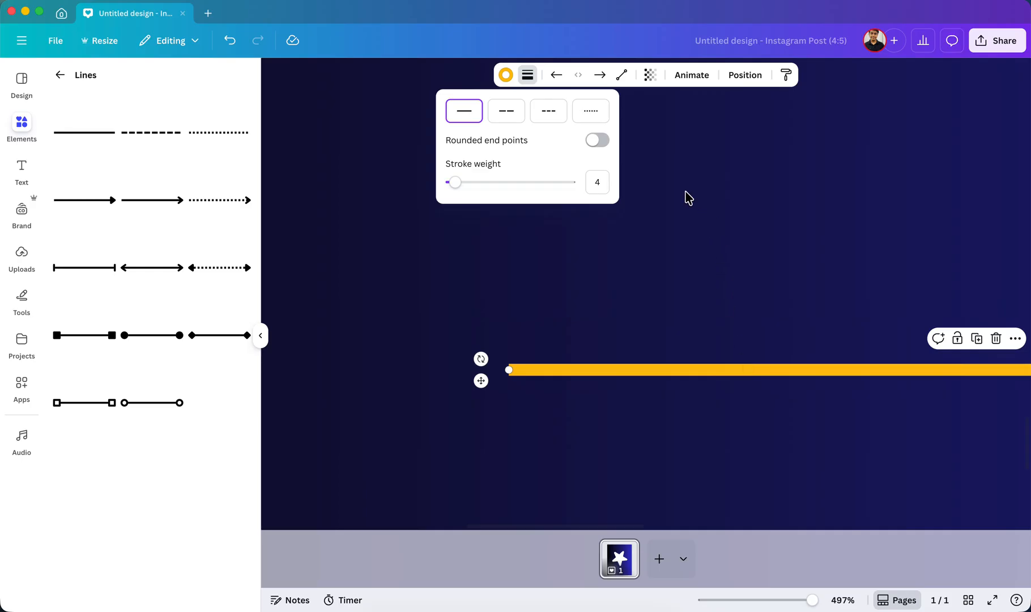
mouse_move(457, 184)
left_mouse_down()
mouse_move(564, 193)
mouse_move(511, 194)
mouse_move(534, 201)
left_mouse_up()
left_click(600, 142)
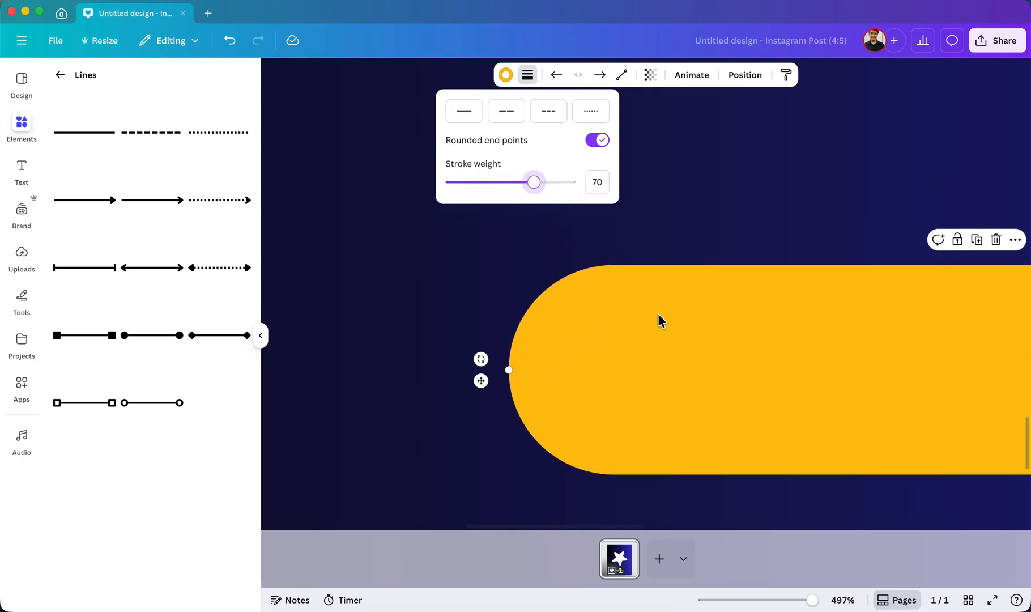
Reduce the rounded yellow line's stroke weight to 49.
scroll(658, 313, "down", 2)
scroll(658, 313, "down", 2)
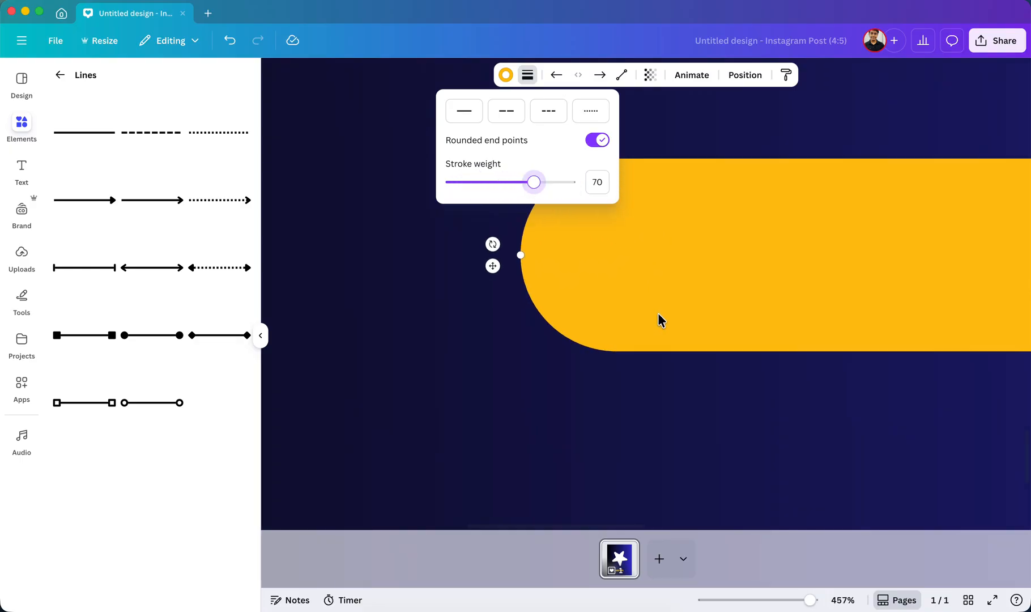
scroll(658, 312, "down", 10)
scroll(661, 321, "up", 2)
mouse_move(545, 186)
left_mouse_down()
mouse_move(578, 186)
mouse_move(510, 183)
left_mouse_up()
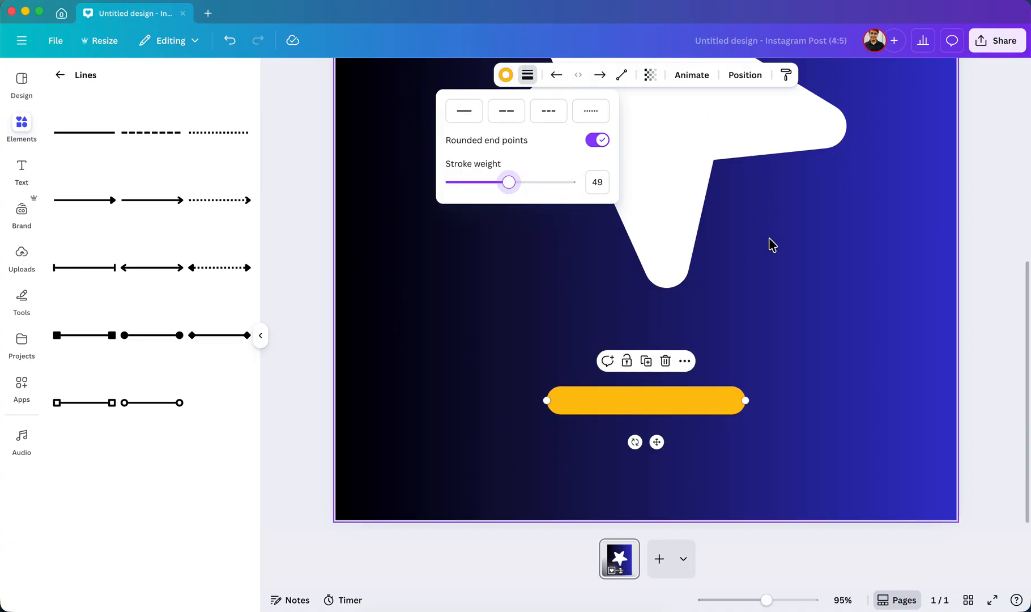
left_click(819, 317)
Give the yellow line a filled circle as its line start.
left_click(622, 402)
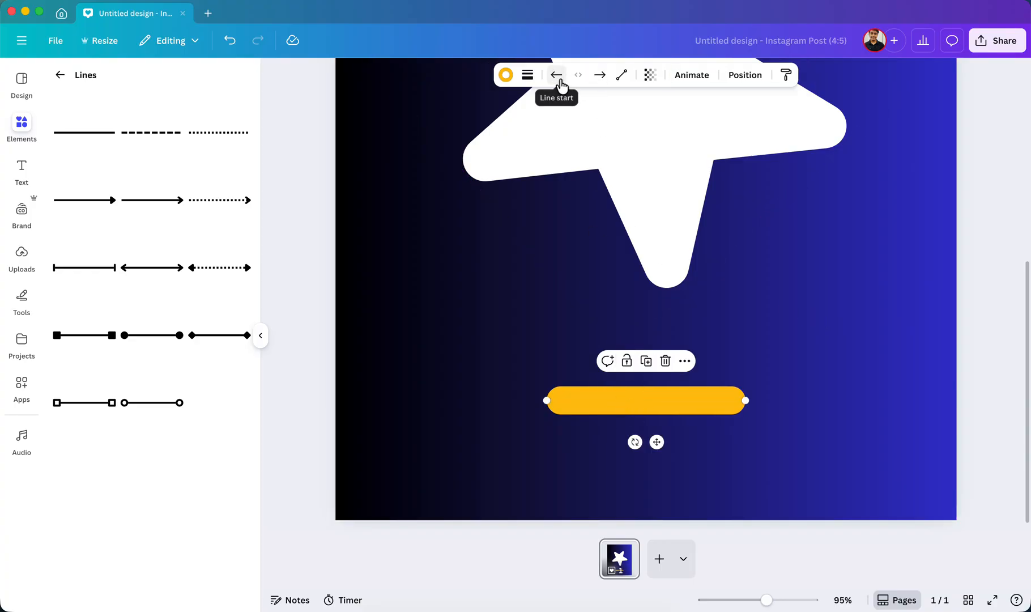
left_click(556, 83)
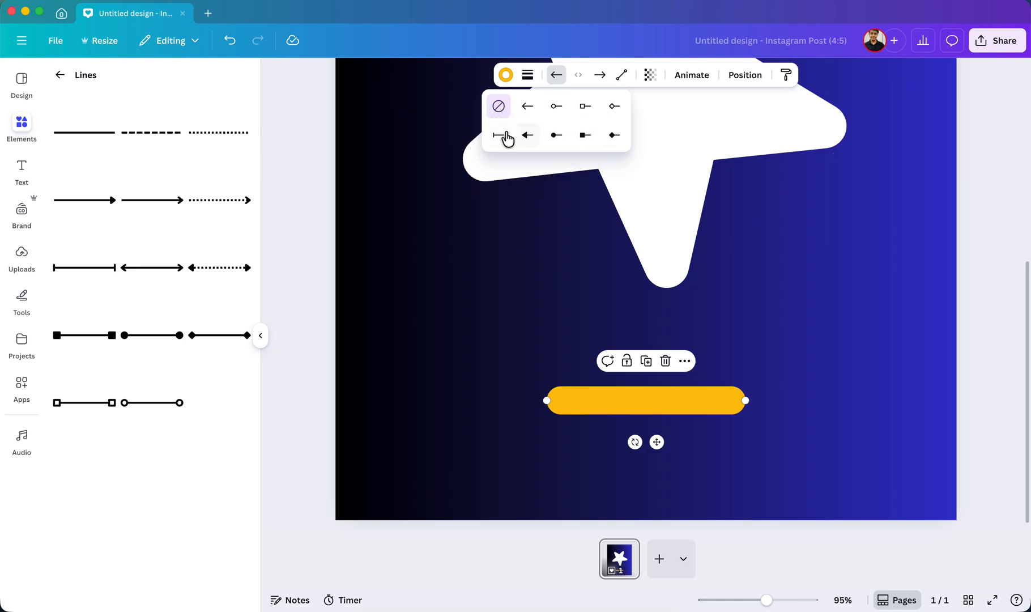
left_click(552, 139)
Turn off rounded end points on the circle-ended line and set its stroke weight to 15.
left_click(528, 78)
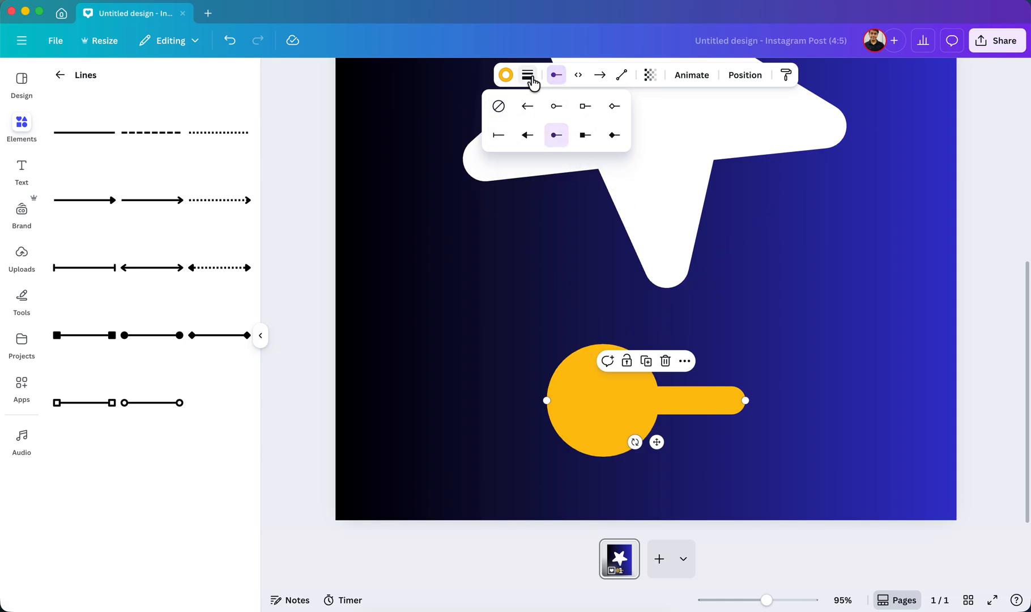
left_click(598, 141)
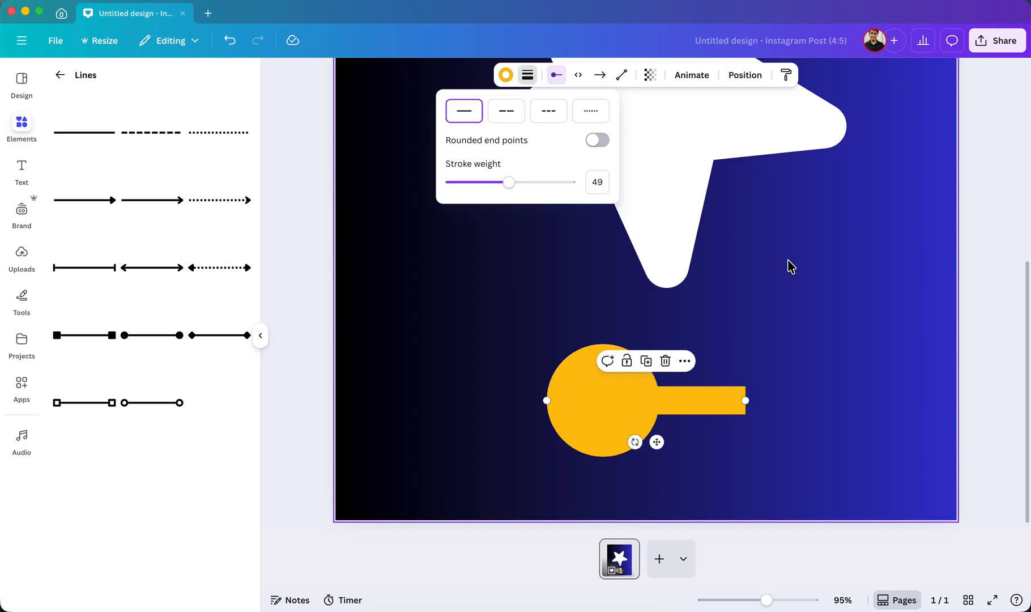
left_click_drag(509, 182, 469, 191)
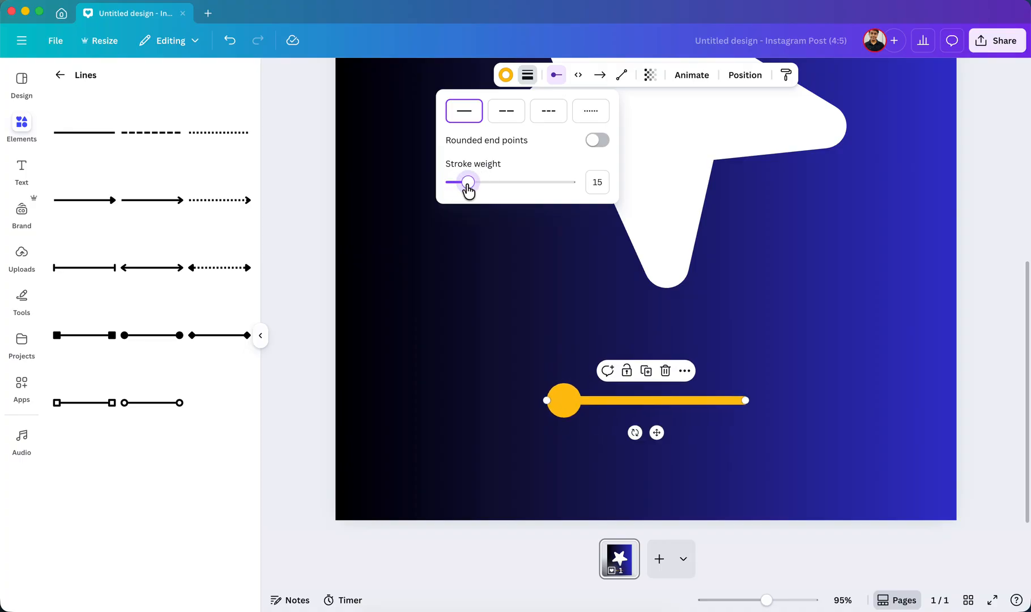
Give the yellow line a filled circle as its line end to match the circle at its start.
left_click(557, 79)
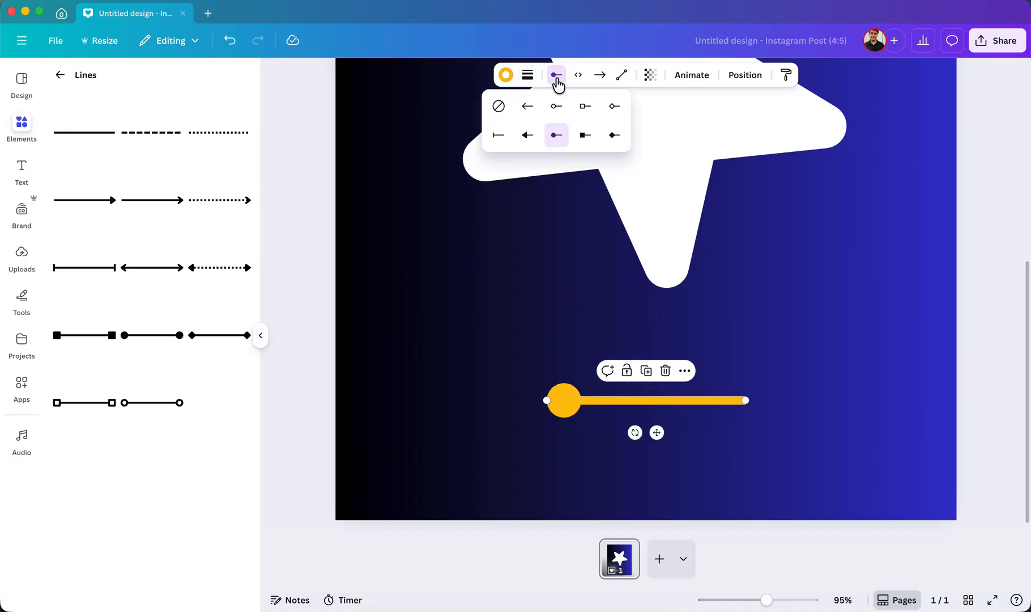
left_click(557, 84)
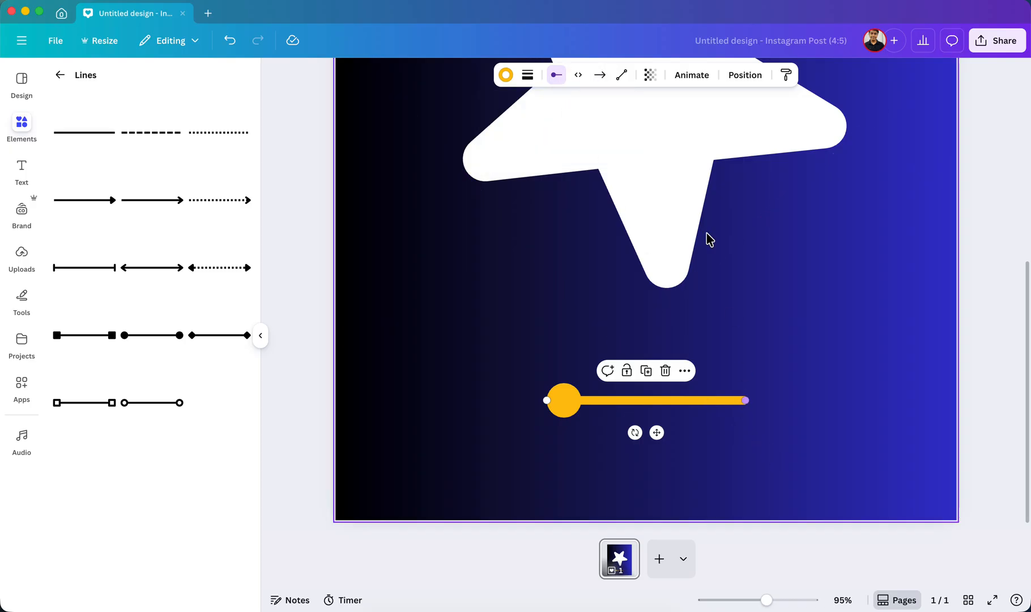
left_click(601, 84)
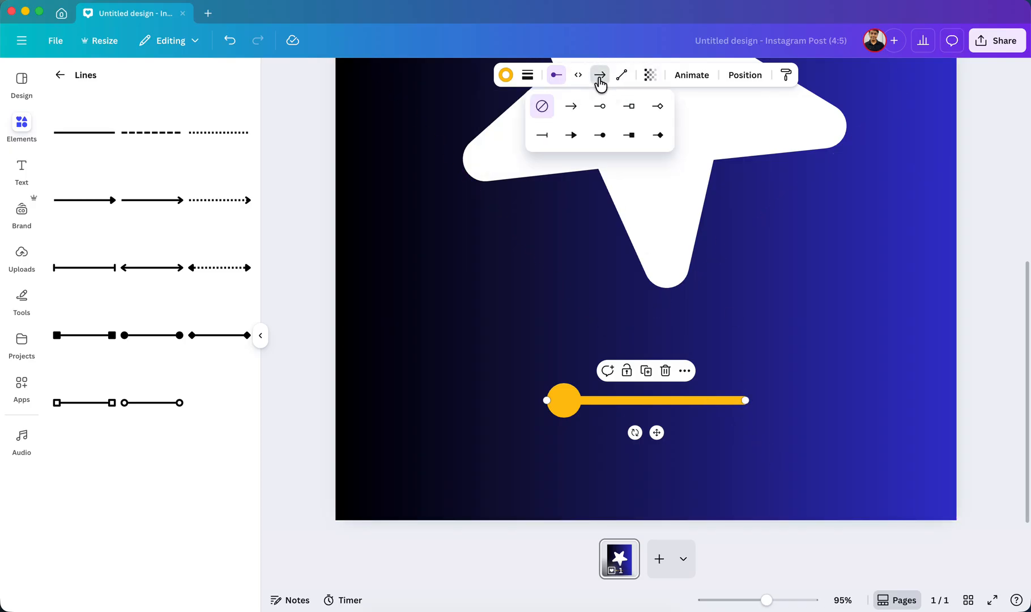
left_click(604, 137)
left_click(796, 401)
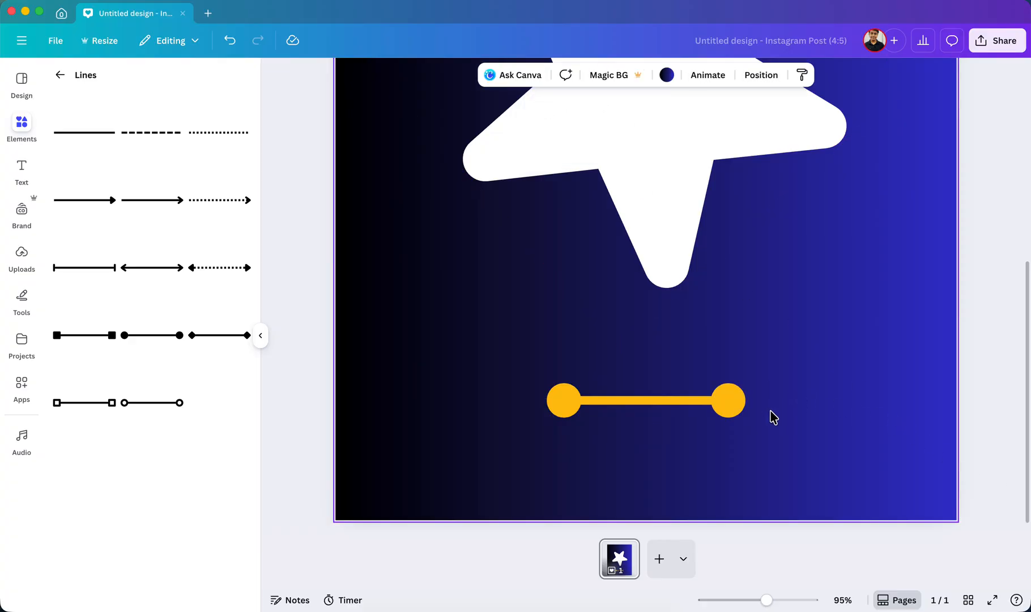
Change the circle-ended yellow line to the Elbowed type and pull its middle segment down into a U shape.
left_click(660, 411)
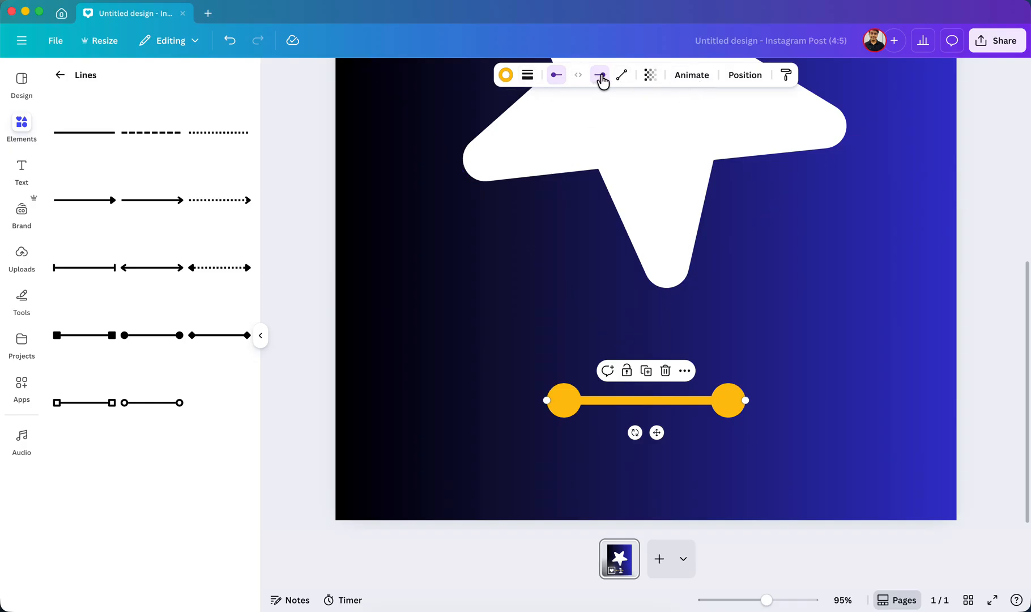
left_click(621, 78)
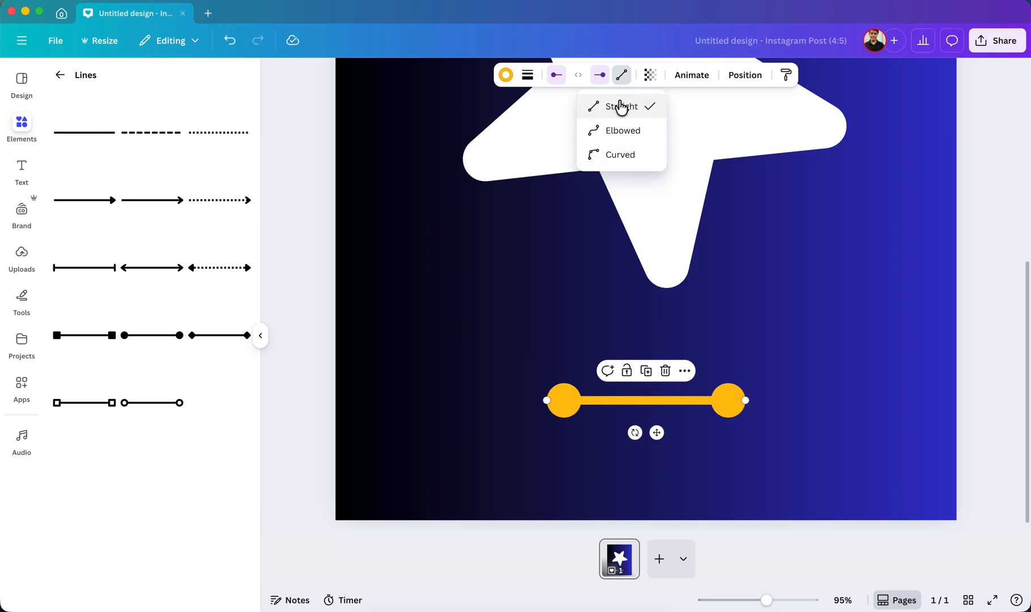
left_click(623, 131)
left_click_drag(647, 401, 660, 457)
Switch the yellow line to the Curved type and bend its middle downward into a smile.
left_click(631, 75)
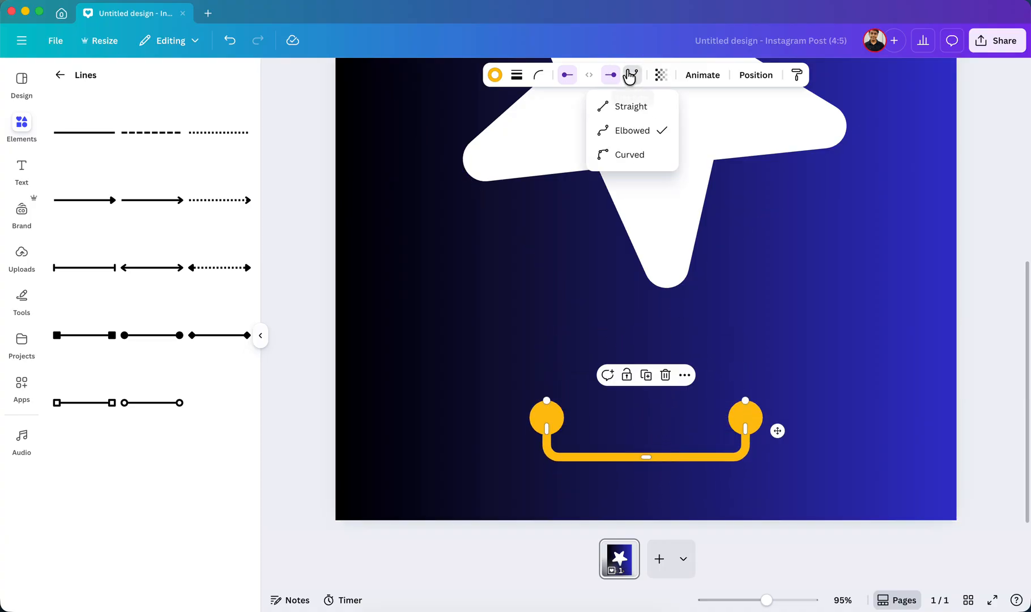
left_click(628, 155)
left_click_drag(651, 381, 646, 485)
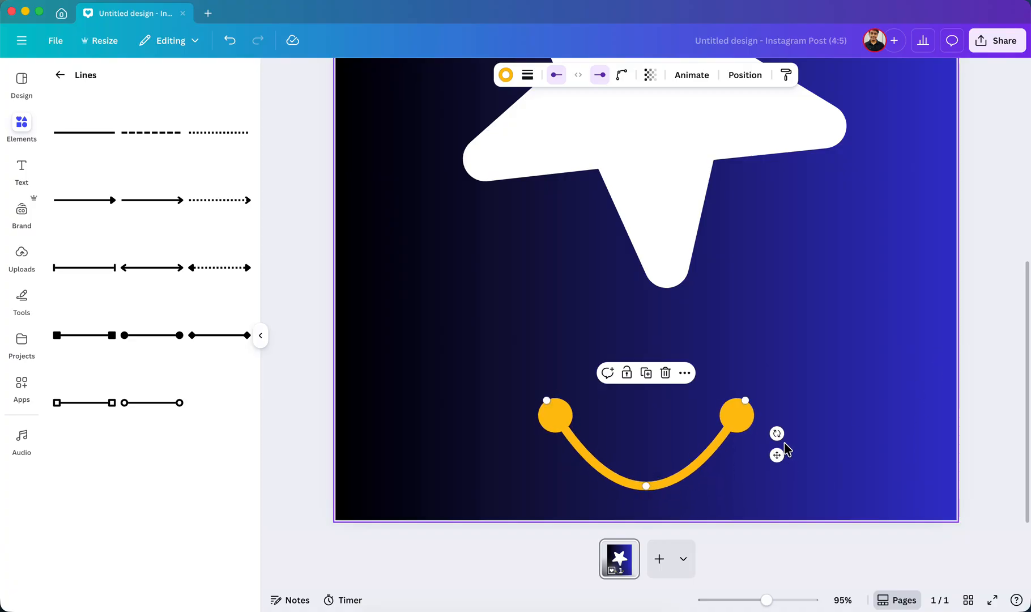
Move the curved yellow line up onto the white star and reposition both of its circle ends.
left_click_drag(776, 453, 780, 215)
left_click_drag(803, 96, 765, 117)
left_click_drag(549, 161, 542, 98)
left_click(870, 348)
Make the smile's curve shallower and raise its right end so it is level with the left one.
scroll(834, 310, "up", 3)
scroll(834, 310, "up", 2)
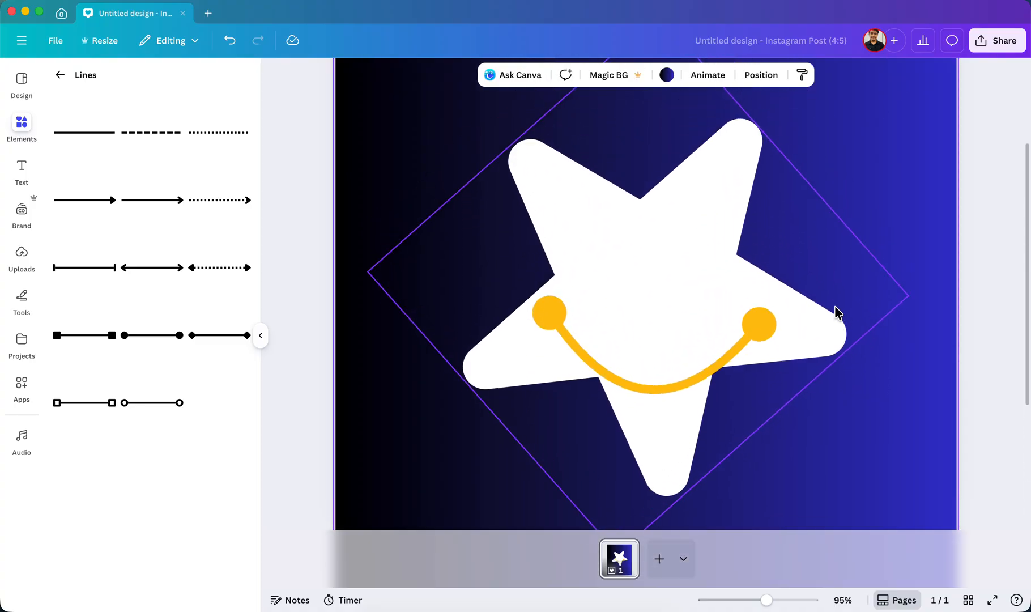
left_click_drag(674, 396, 656, 370)
mouse_move(769, 310)
left_mouse_down()
mouse_move(780, 299)
mouse_move(771, 294)
left_mouse_up()
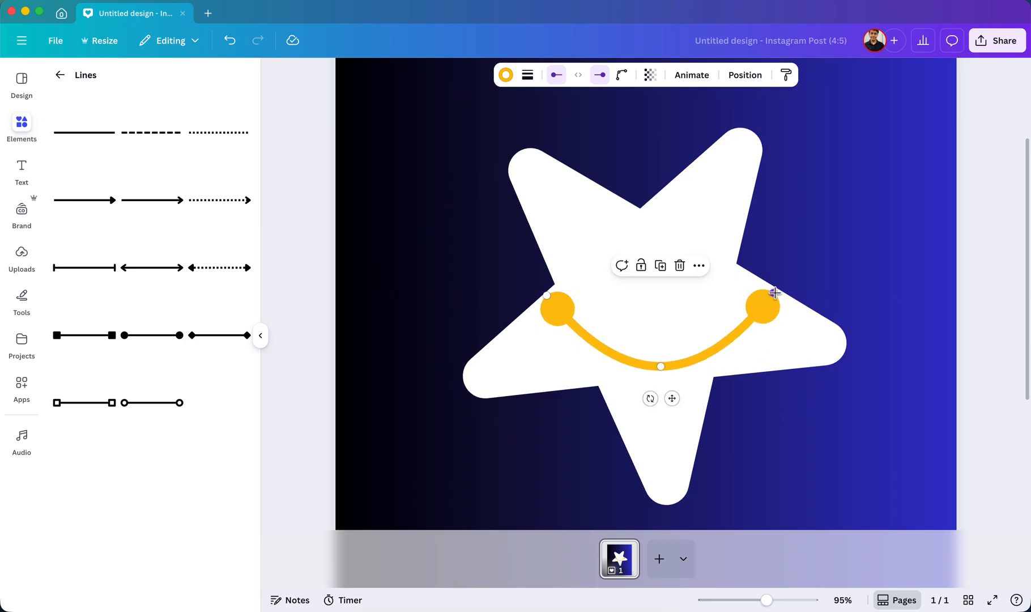
left_click(949, 309)
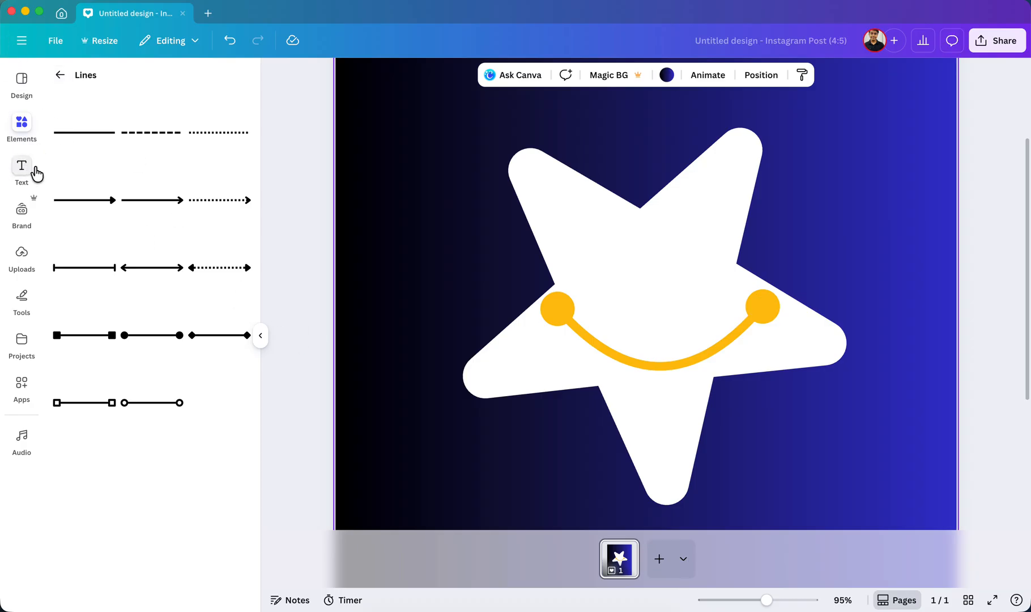
Open the full Magic recommendations collection within the Graphics category of the elements library.
left_click(23, 126)
left_click(64, 80)
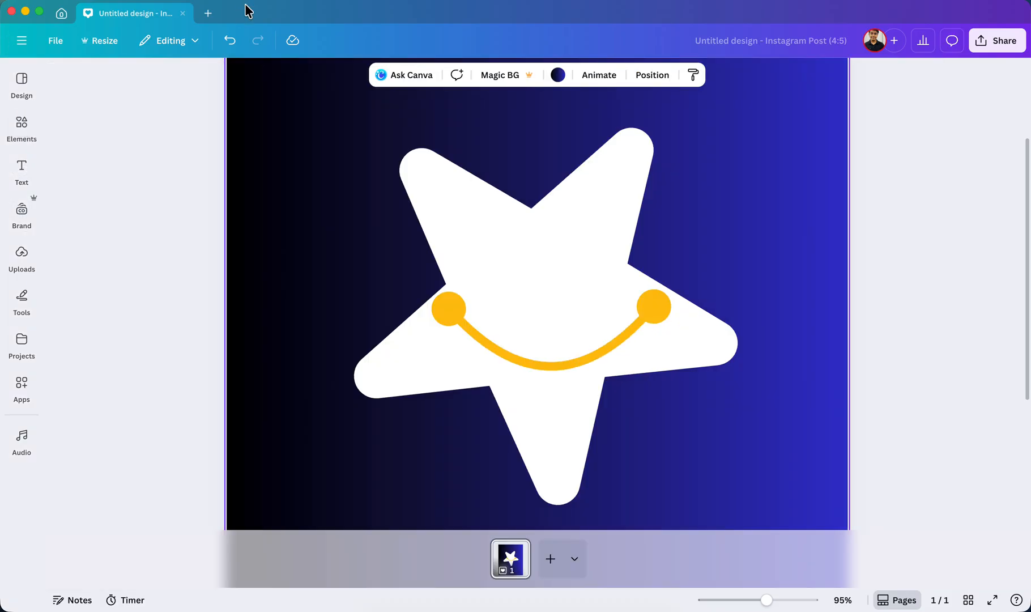
left_click(37, 130)
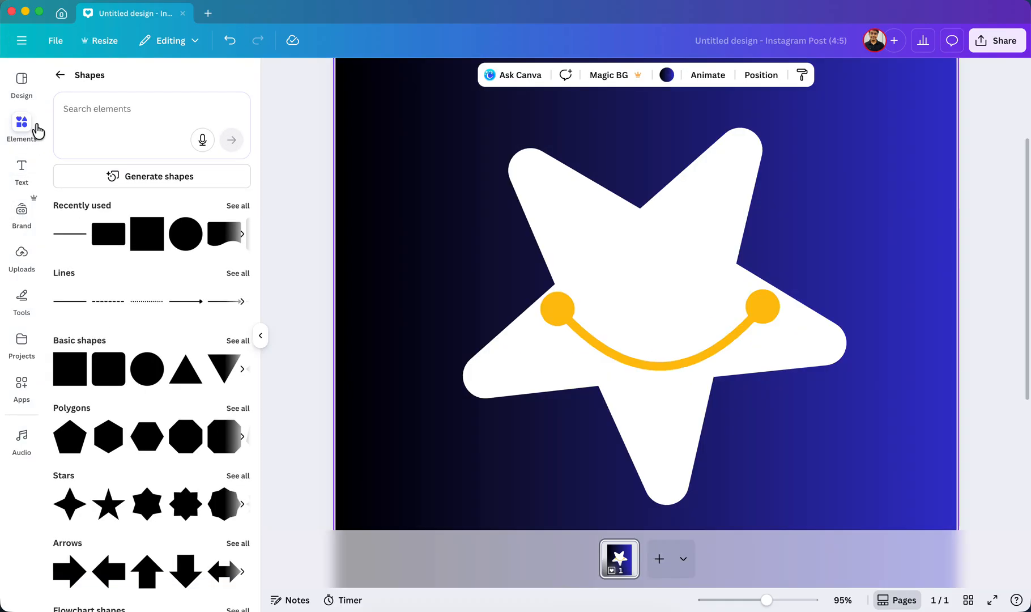
left_click(59, 74)
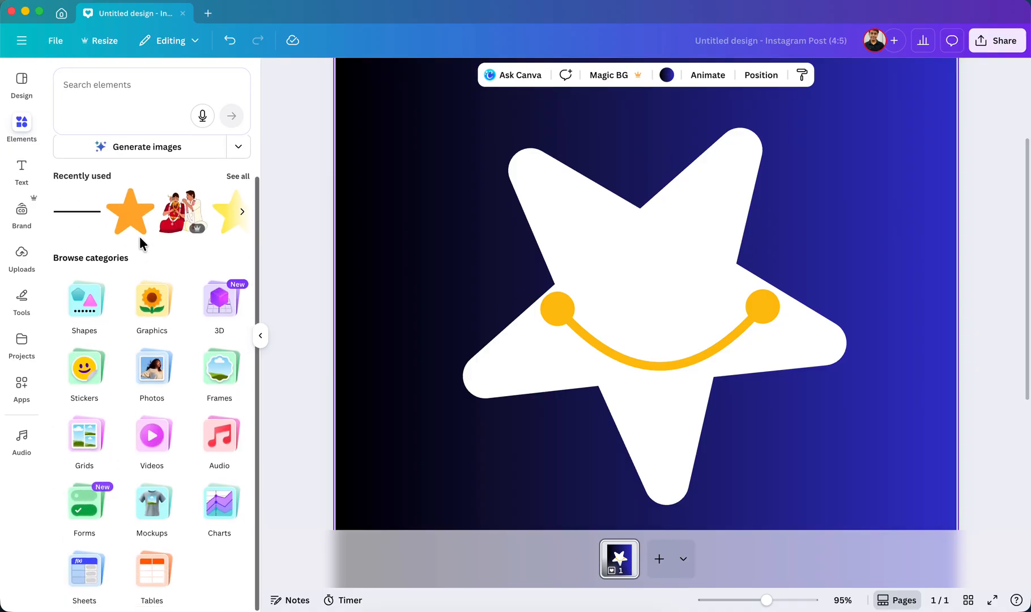
left_click(149, 302)
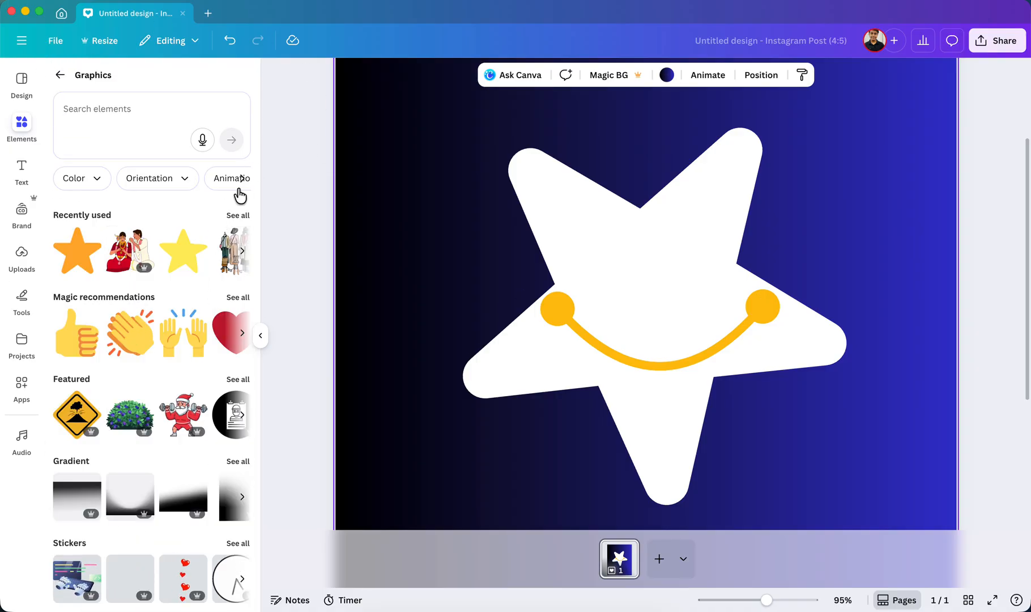
left_click(236, 298)
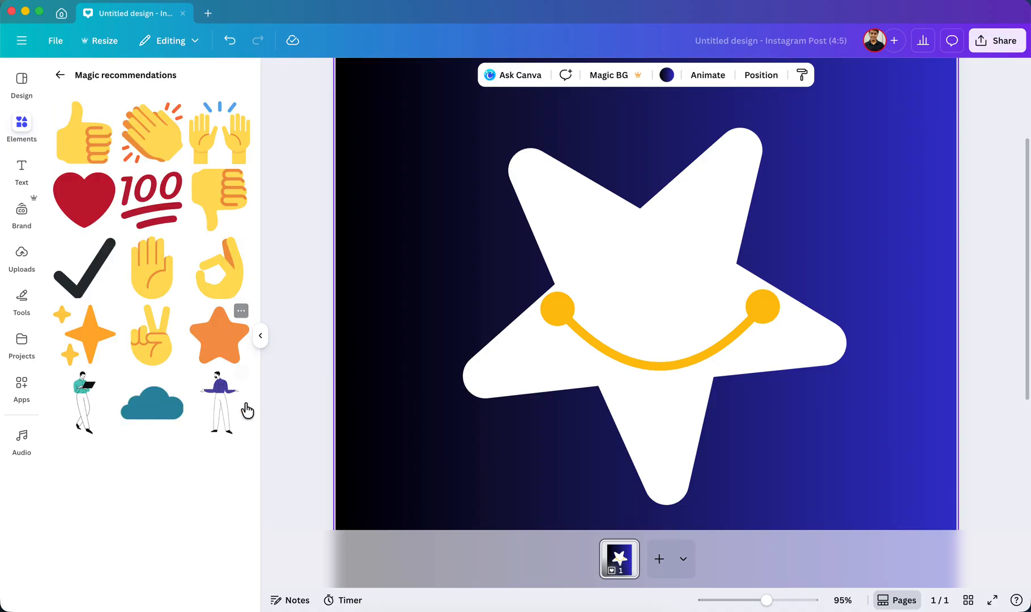
Look through the recommended graphics and return to the start of the collection.
scroll(227, 531, "down", 8)
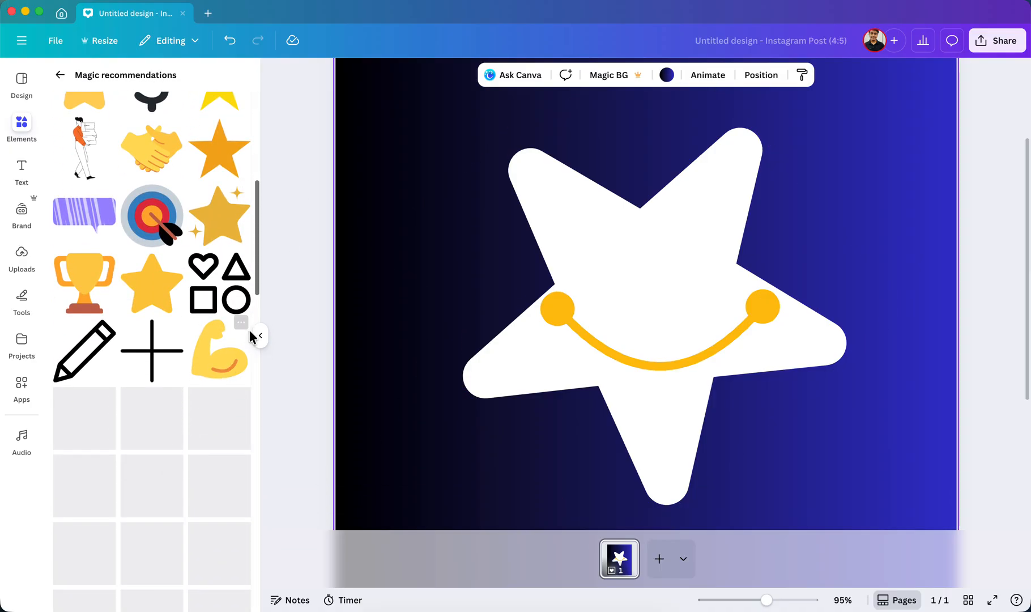
scroll(164, 372, "down", 3)
scroll(210, 482, "down", 7)
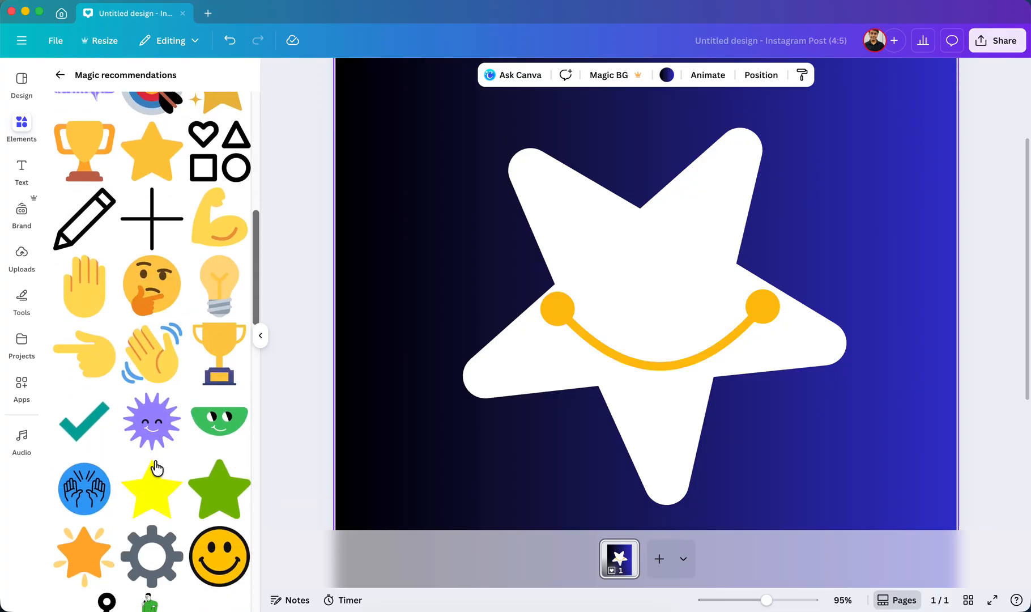
scroll(215, 473, "down", 4)
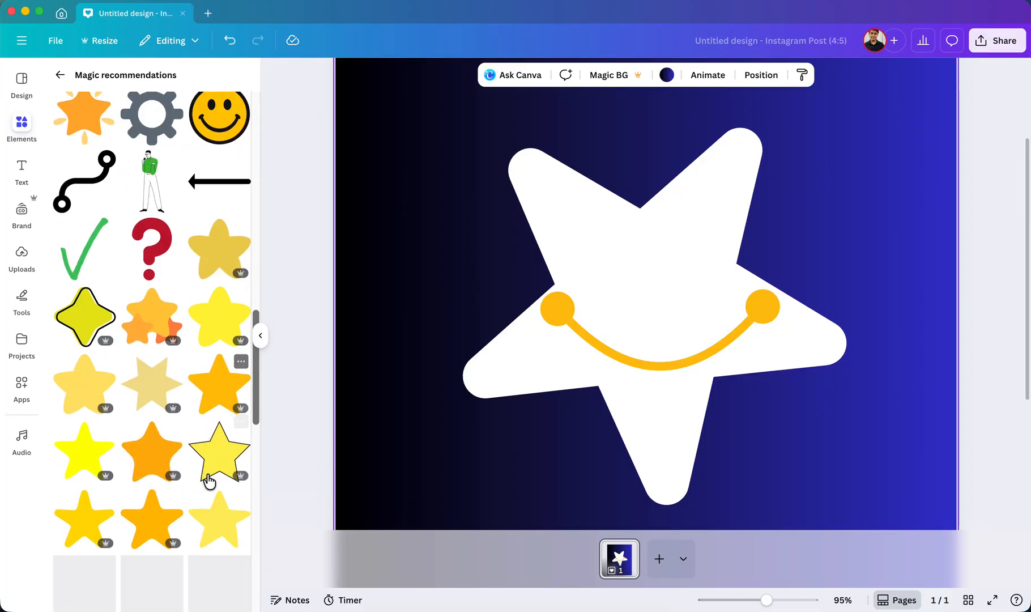
scroll(136, 323, "down", 2)
scroll(149, 363, "down", 10)
scroll(152, 366, "up", 20)
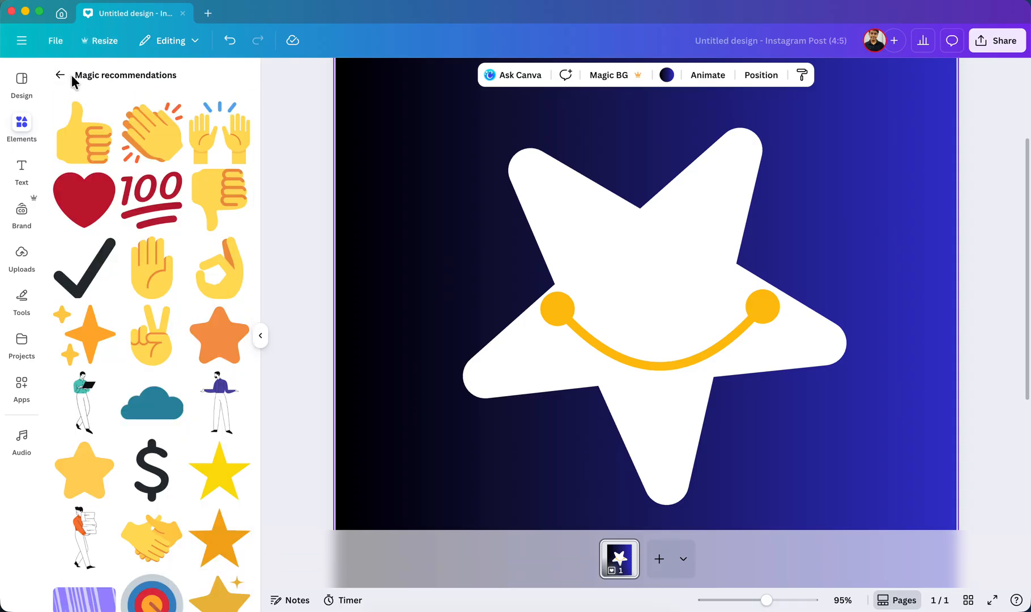
Add the red heart graphic, shrink it and place it to the lower right of the star.
left_click(84, 198)
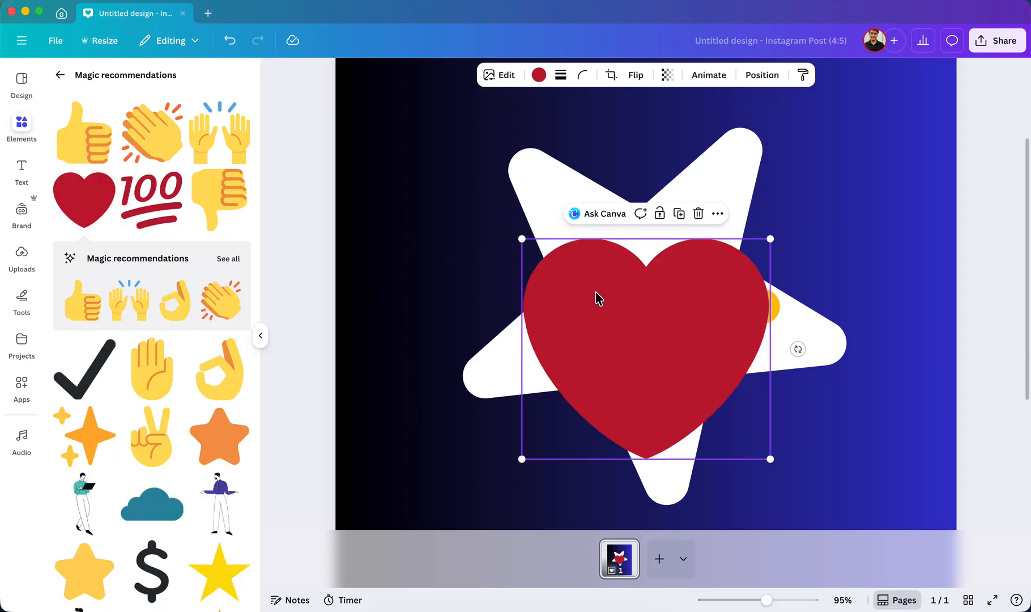
left_click_drag(524, 241, 594, 304)
left_click_drag(721, 420, 878, 516)
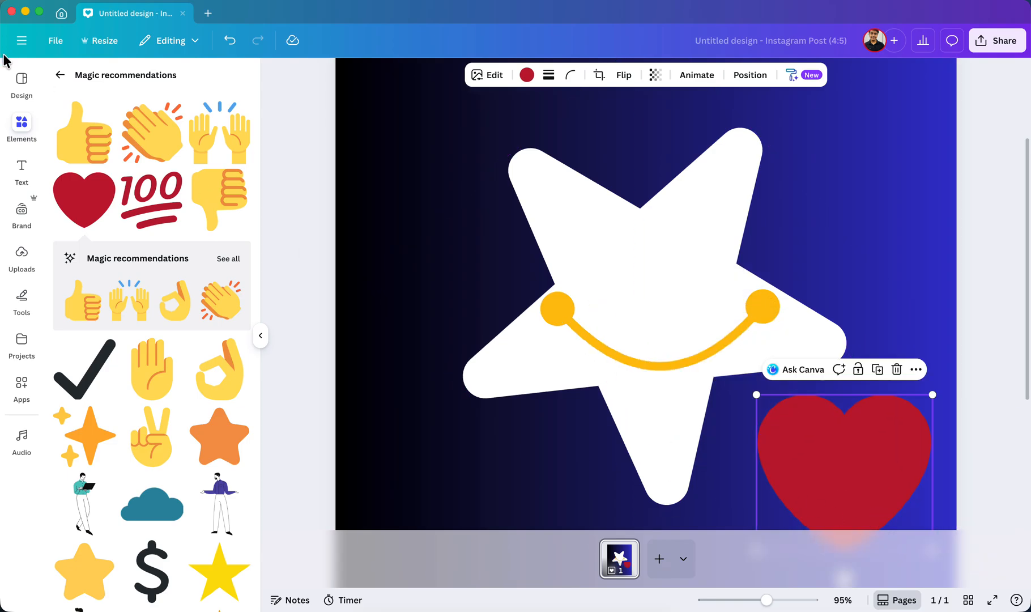
Return to the graphics overview and add the featured Santa lifting dumbbells to the page.
left_click(60, 79)
scroll(175, 334, "down", 5)
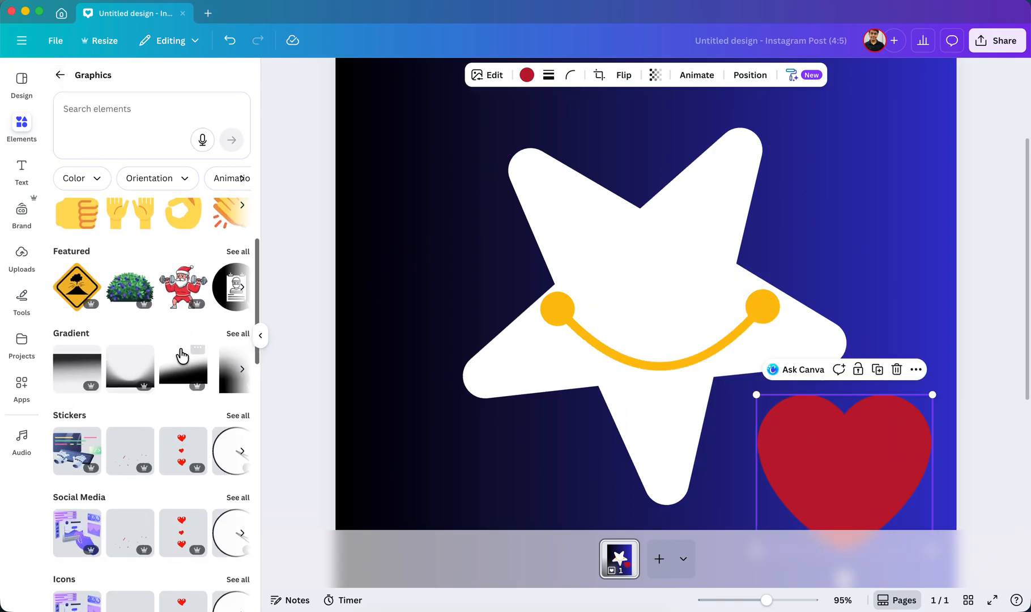
scroll(160, 374, "up", 2)
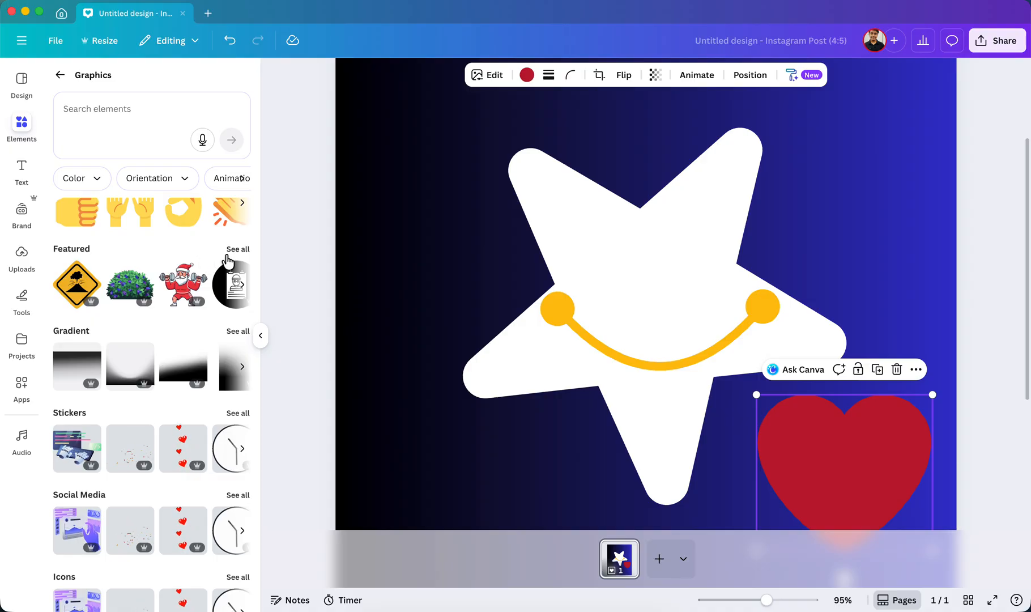
scroll(227, 306, "up", 3)
left_click(182, 355)
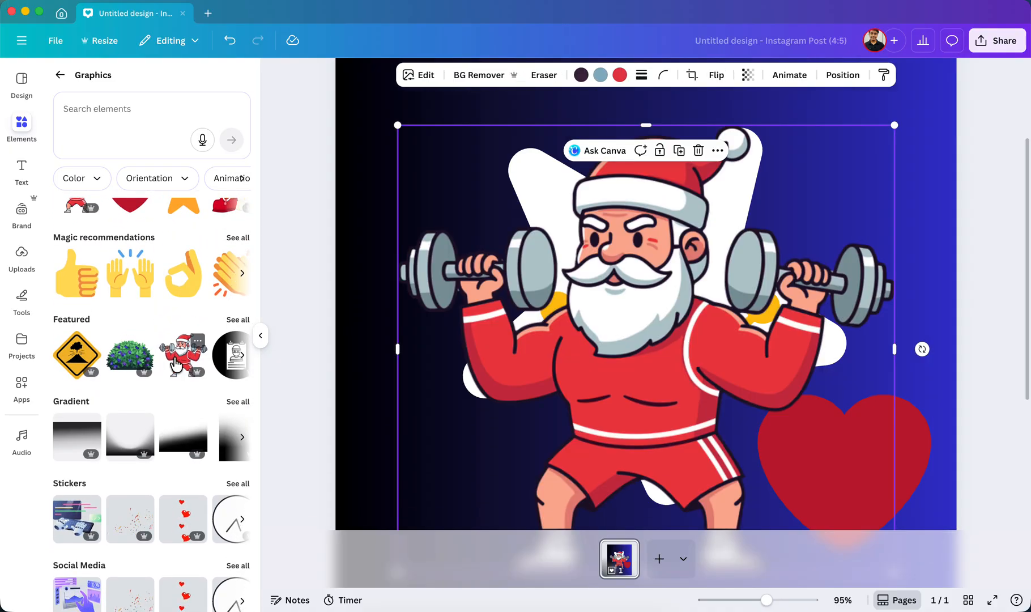
Shrink the Santa graphic and place it in the lower-left corner of the page.
left_click_drag(768, 602, 746, 601)
left_click_drag(766, 200, 690, 258)
left_click_drag(597, 378, 566, 444)
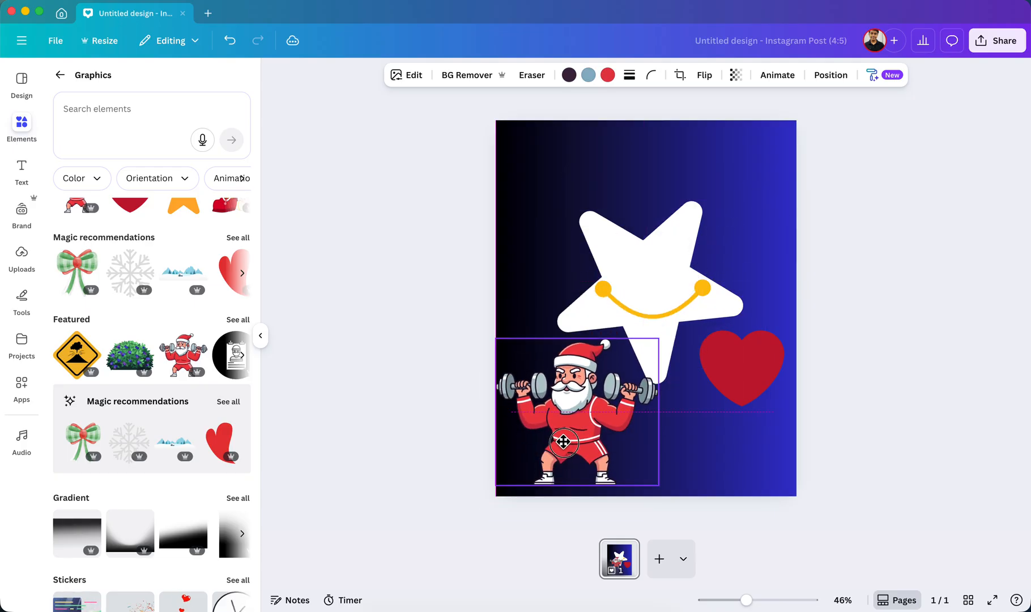
left_click(892, 412)
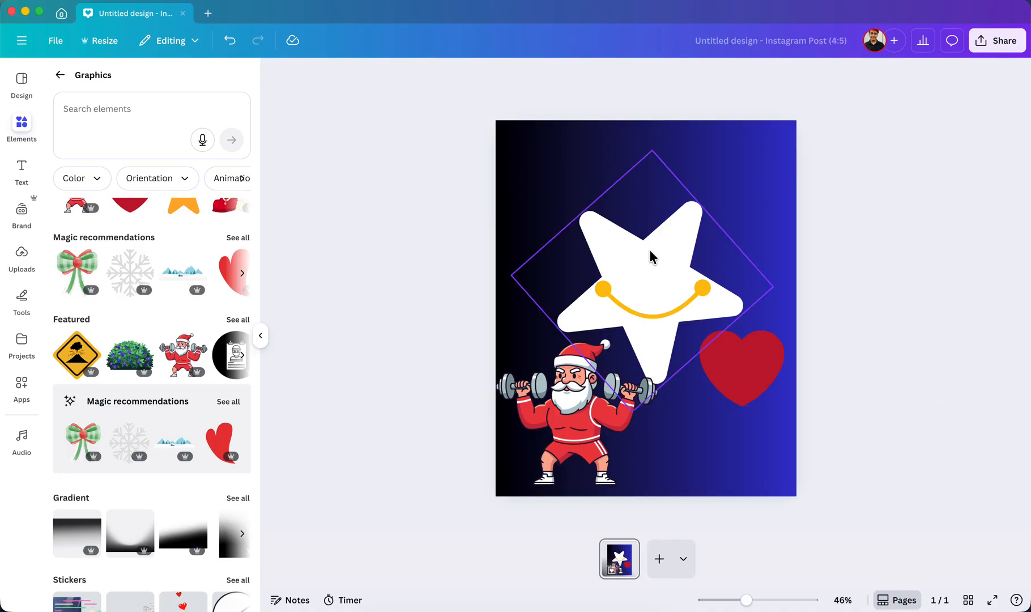
Select the star and its smile together and move them up towards the top of the page.
left_click_drag(844, 299, 604, 225)
left_click_drag(659, 283, 658, 230)
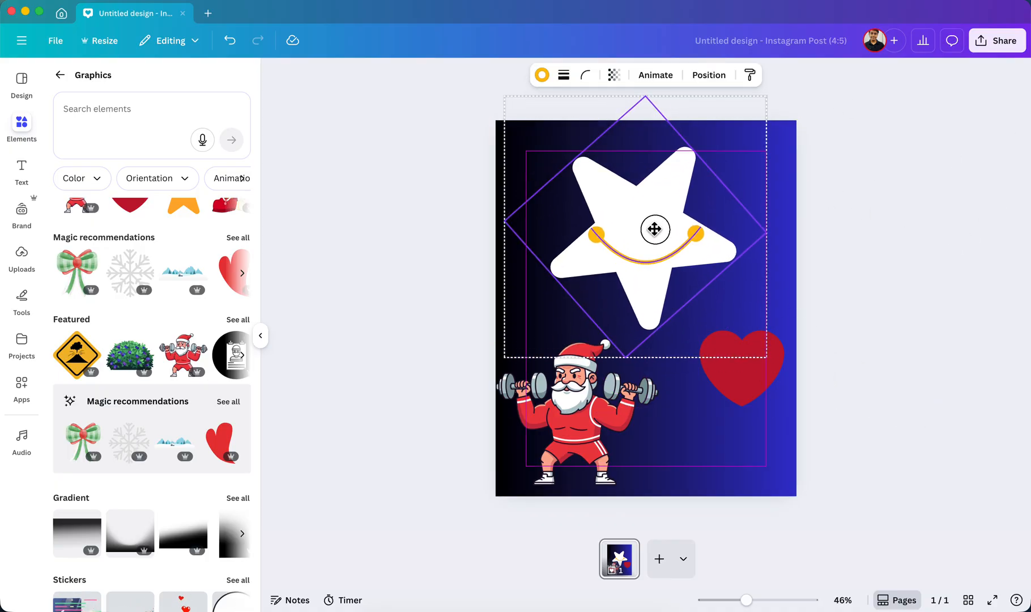
left_click(919, 300)
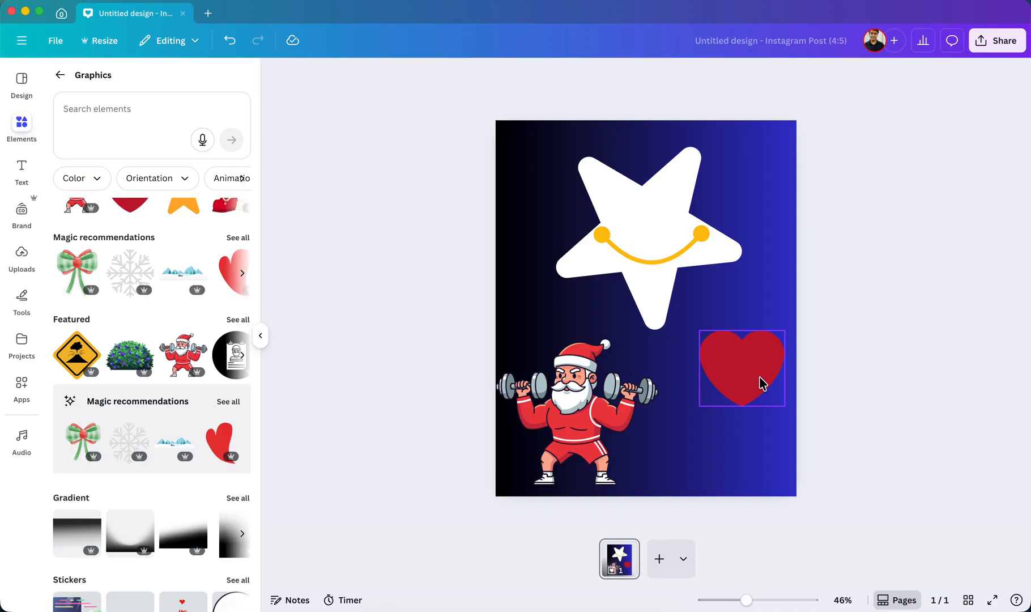
Move the red heart up closer to the star and shift the Santa slightly right from the page edge.
left_click_drag(761, 384, 753, 352)
left_click(957, 448)
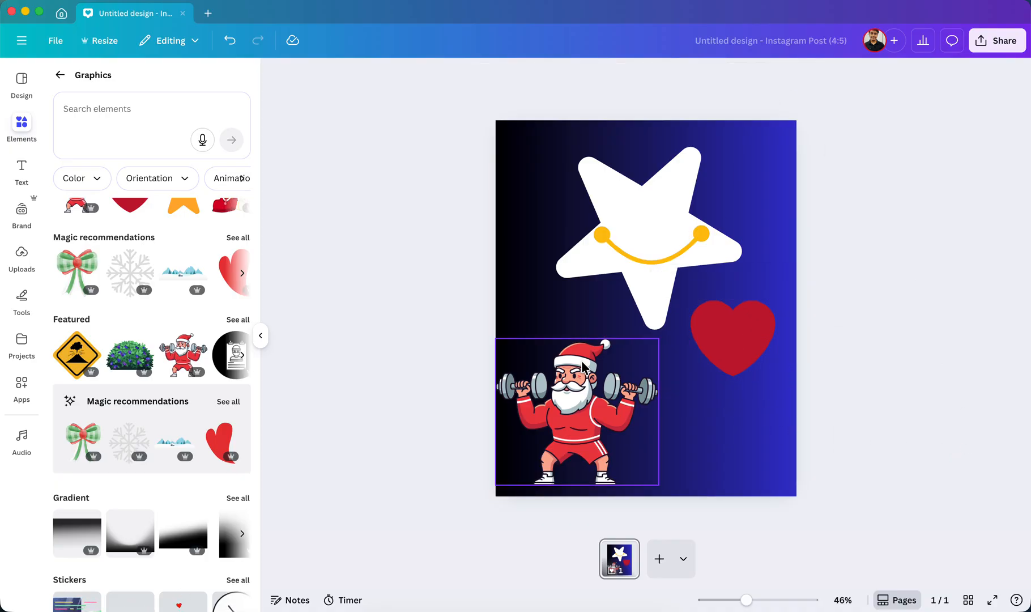
left_click_drag(582, 367, 589, 367)
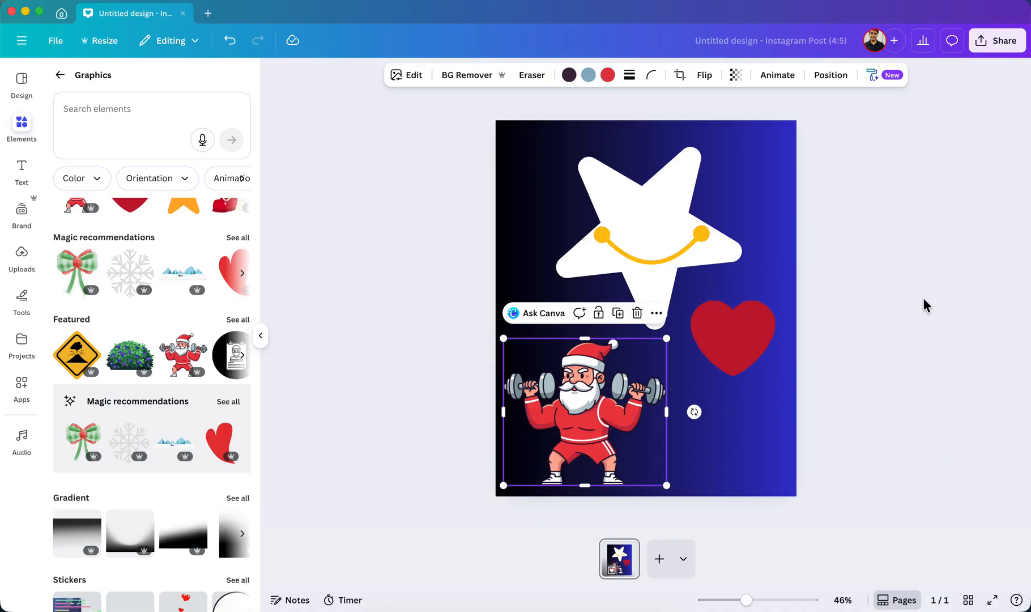
left_click(822, 293)
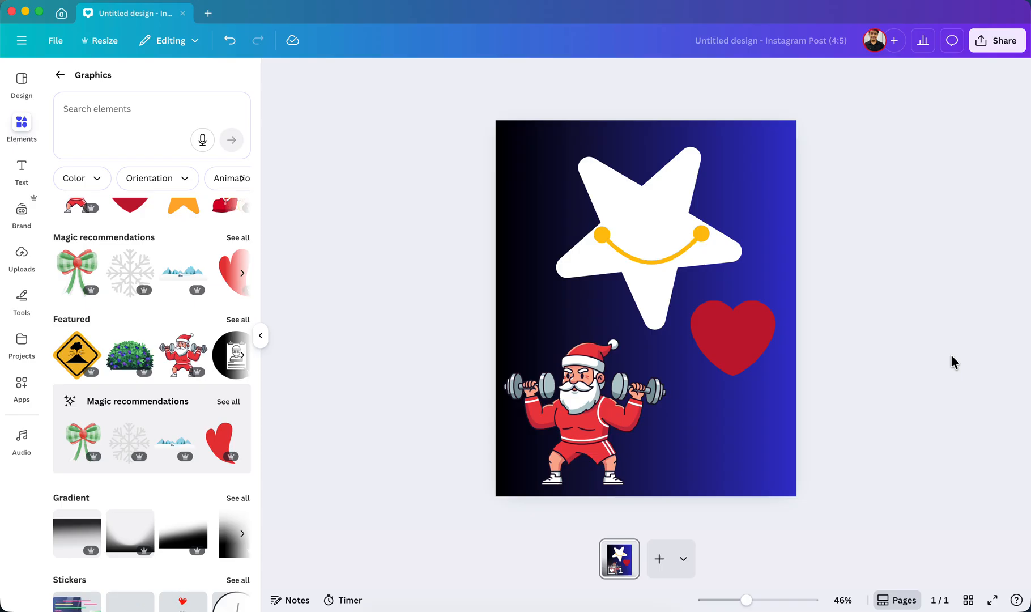
Bring the white star one layer forward over the yellow smile and send it one layer backward again.
left_click(794, 217)
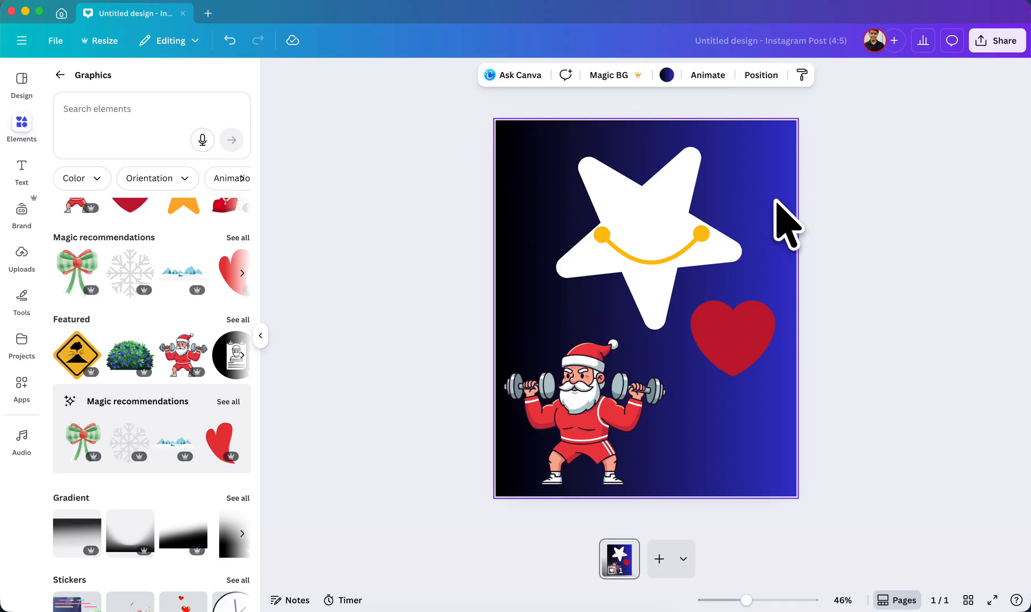
left_click(762, 76)
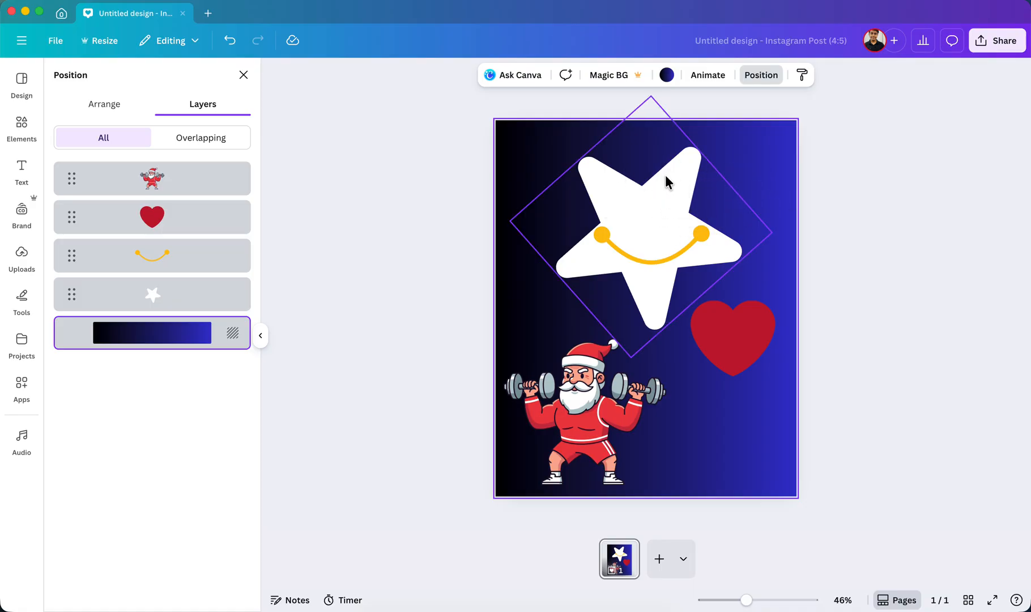
left_click(658, 195)
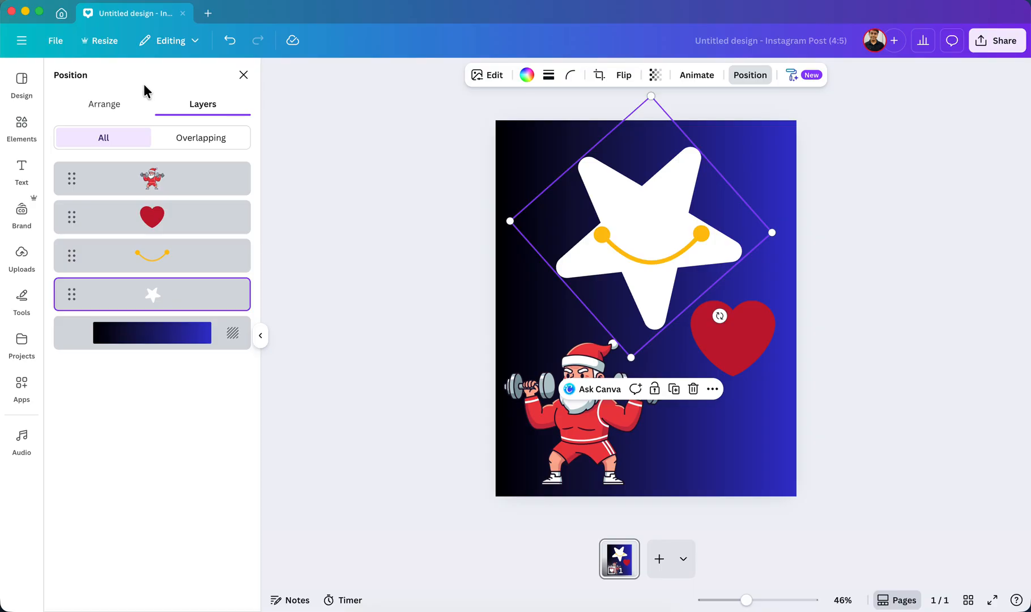
left_click(114, 109)
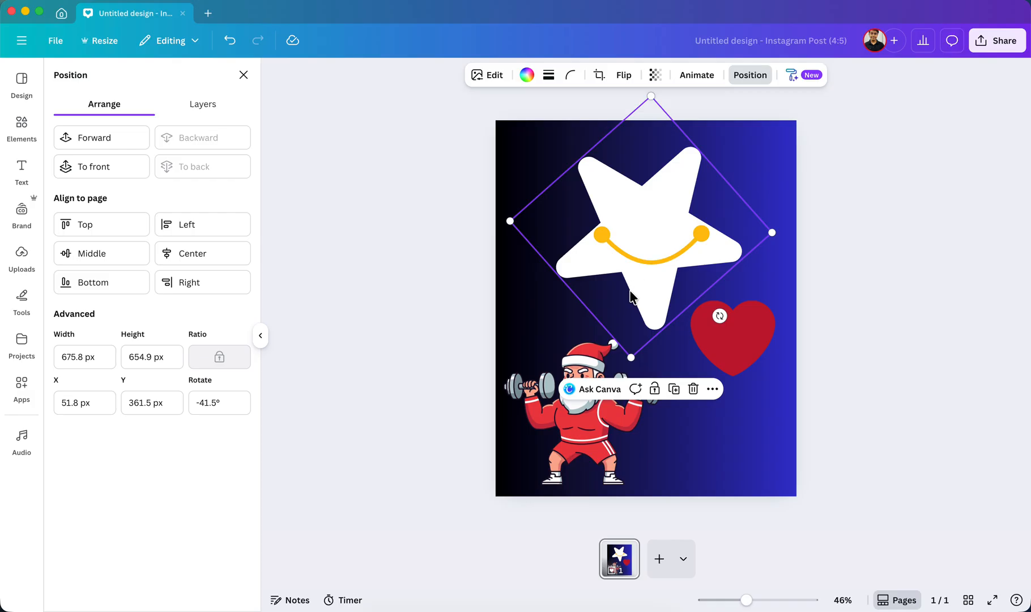
left_click(99, 144)
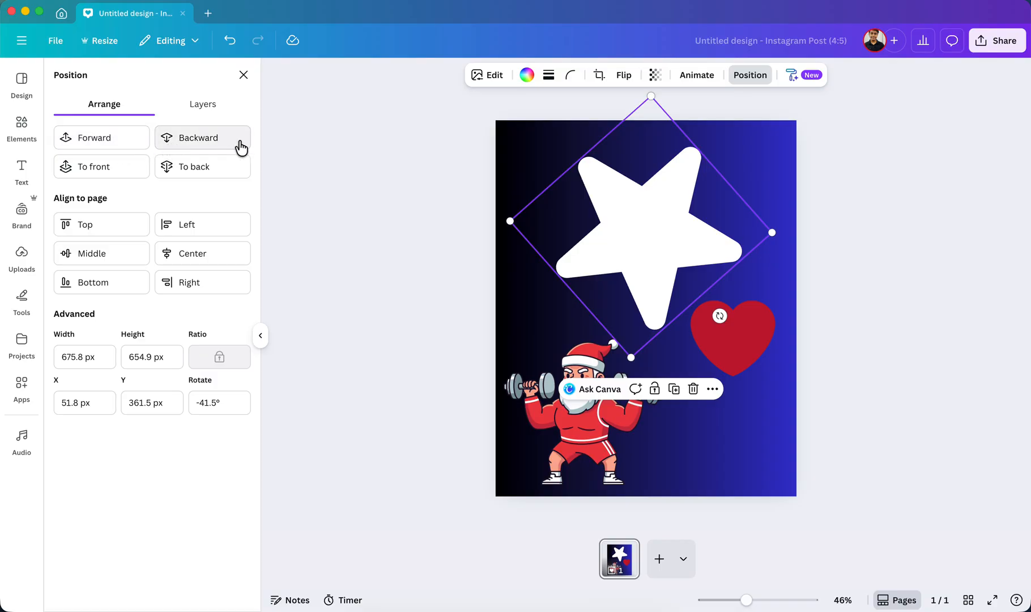
left_click(192, 145)
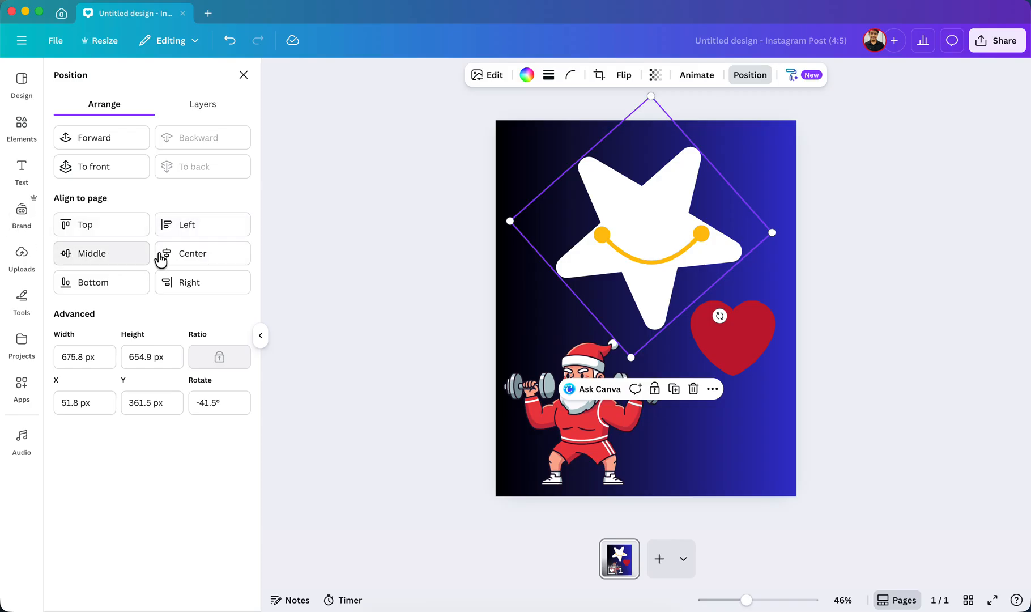
Shrink the white star into the page's upper-right corner and move the red heart to the lower-right corner.
left_click_drag(771, 231, 741, 164)
left_click_drag(715, 361, 742, 482)
Shrink the Santa graphic in the page's lower-left corner and move the yellow smile line to the upper-left corner.
left_click(563, 421)
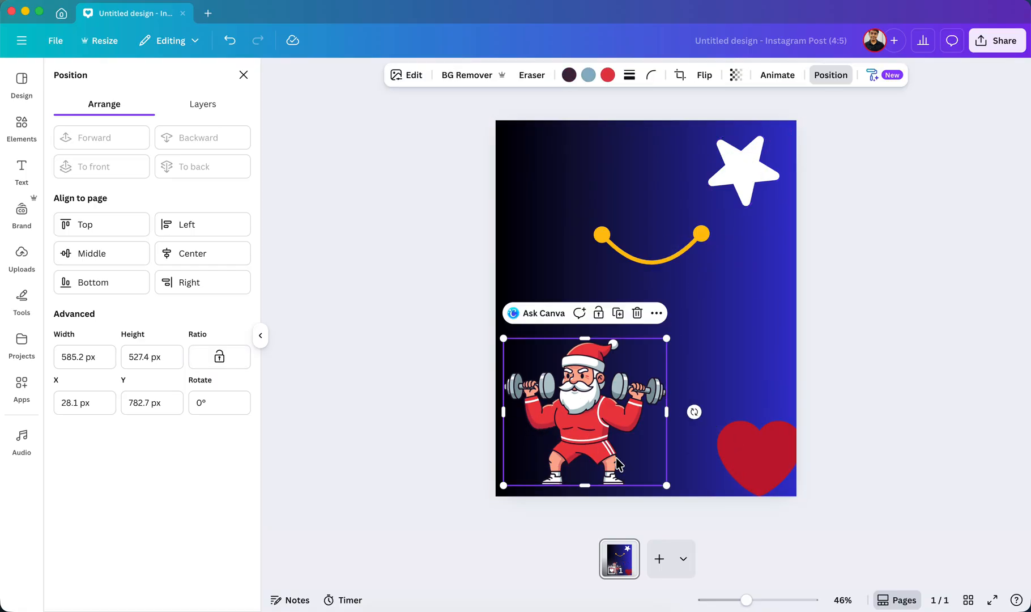
mouse_move(668, 485)
left_mouse_down()
mouse_move(585, 425)
mouse_move(594, 420)
left_mouse_up()
left_click_drag(536, 347, 538, 404)
left_click_drag(653, 262, 574, 170)
left_click(574, 173)
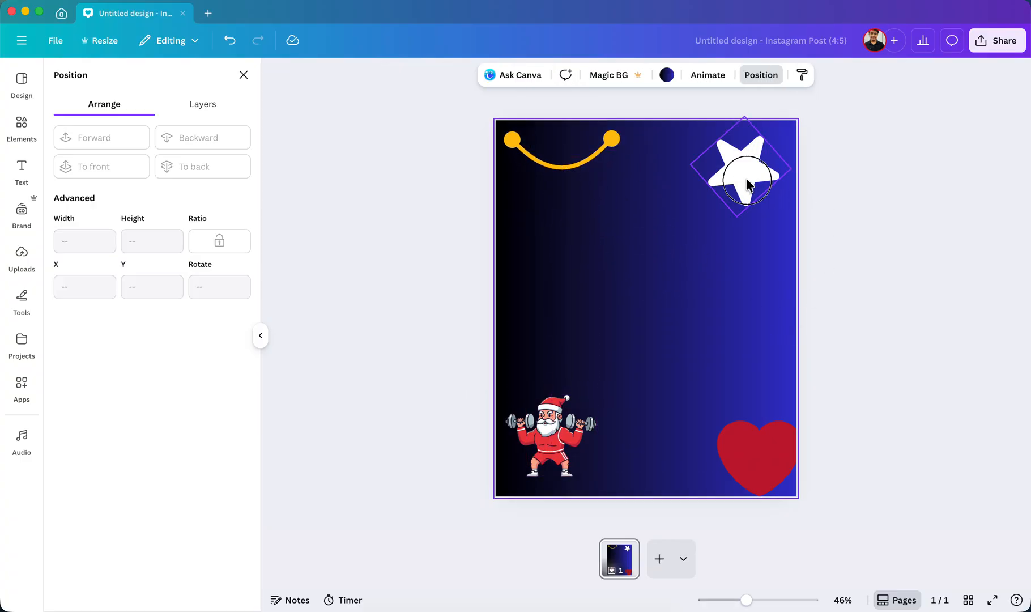
Align the white star to the middle and center of the page using the position settings.
left_click(746, 181)
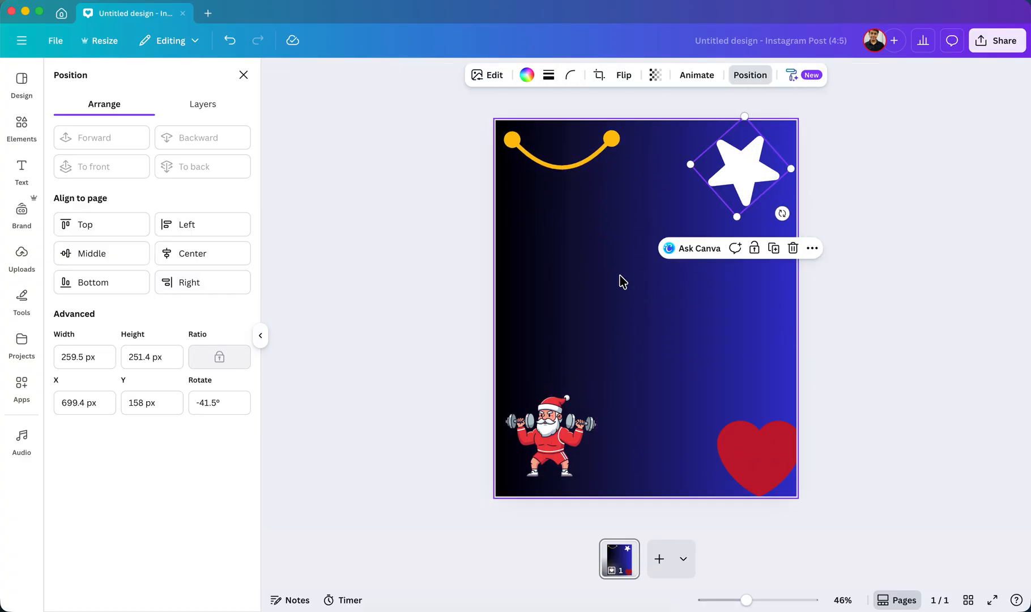
left_click(744, 78)
left_click(742, 78)
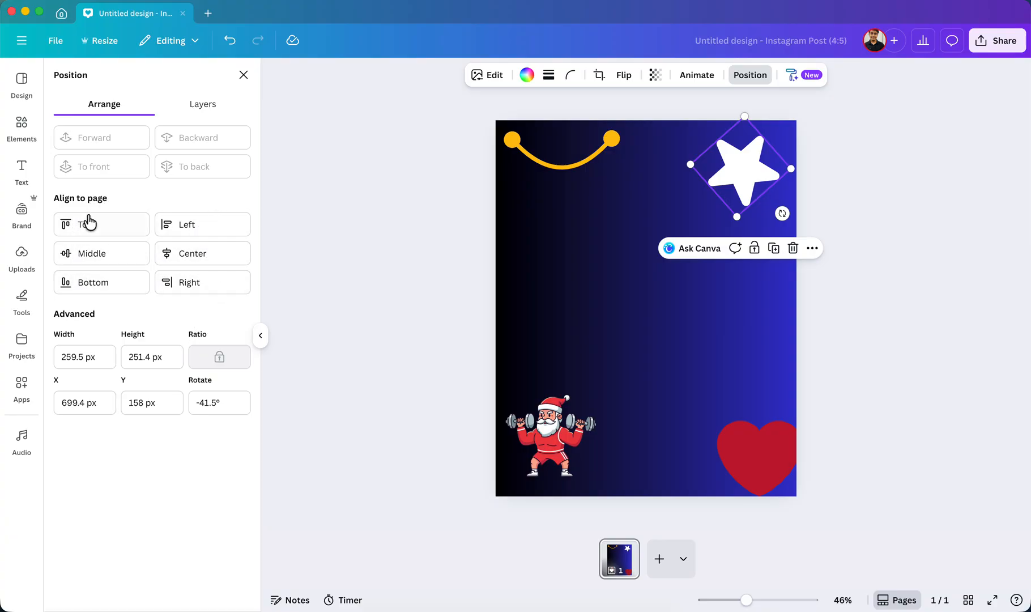
left_click(89, 261)
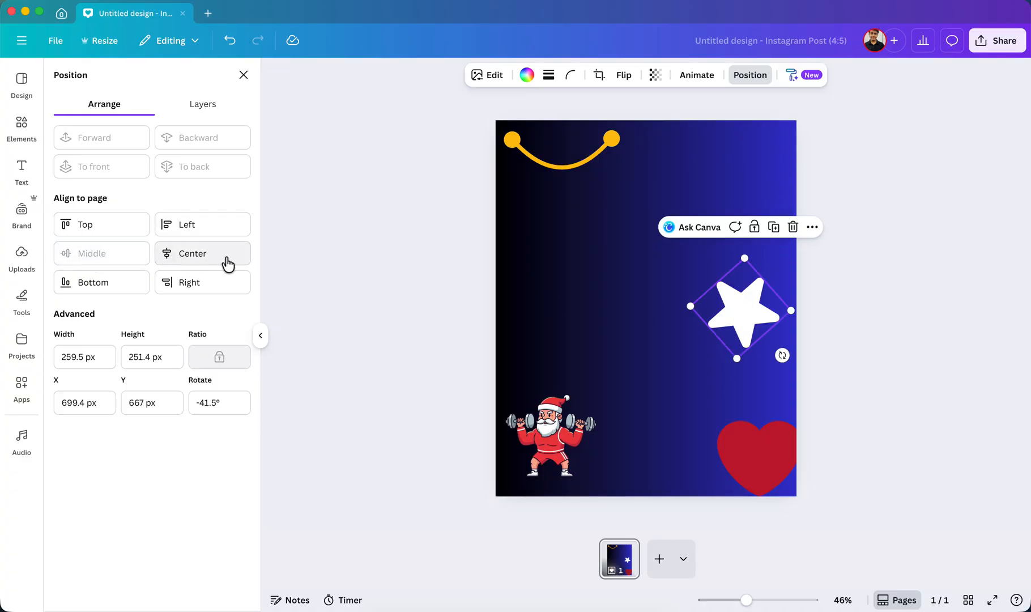
left_click(200, 261)
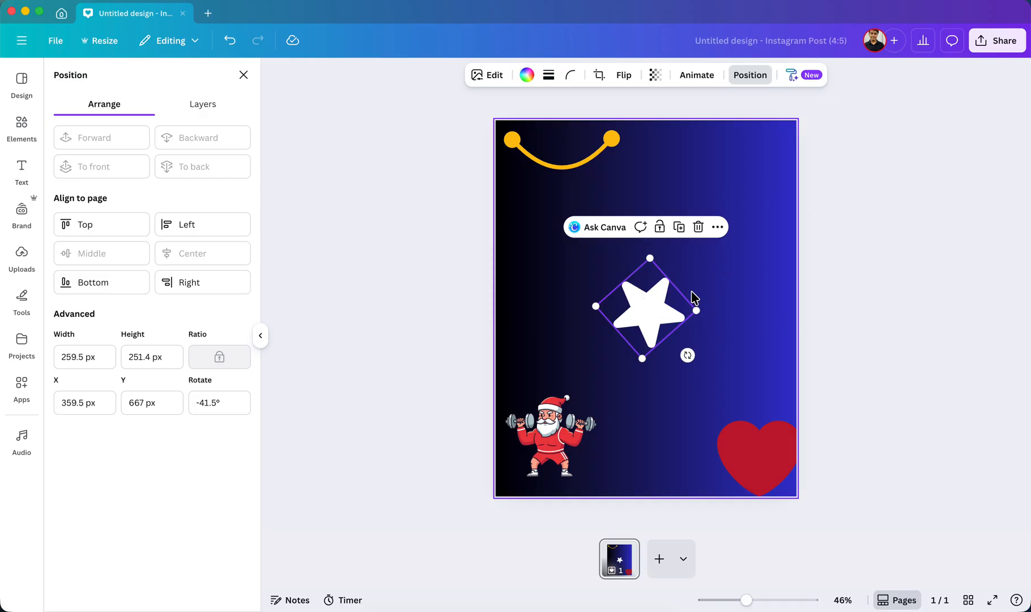
Try aligning the star to the page's top, left and right edges, and return it to the center and middle.
left_click(85, 228)
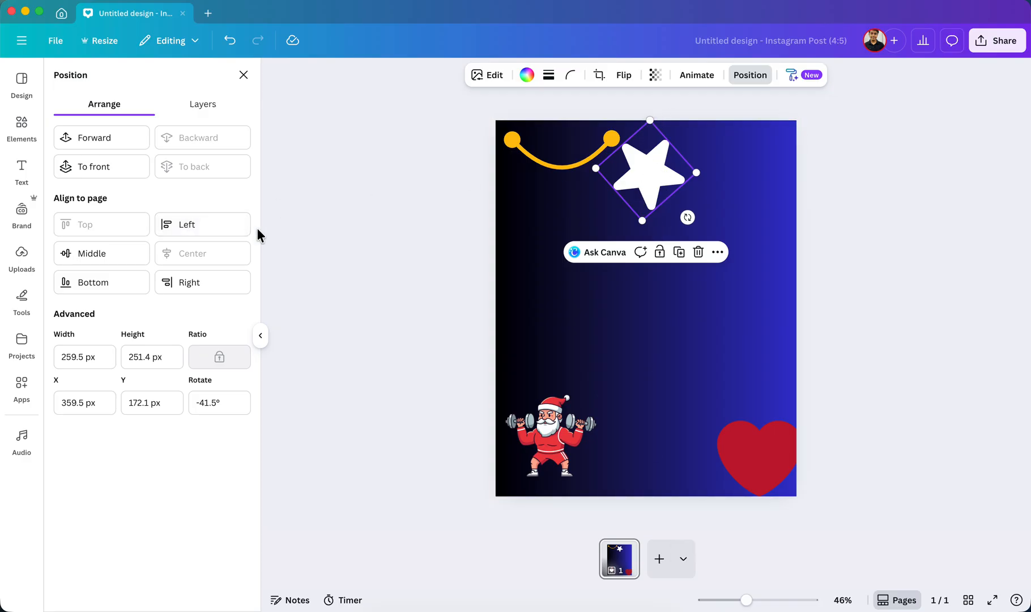
left_click(205, 234)
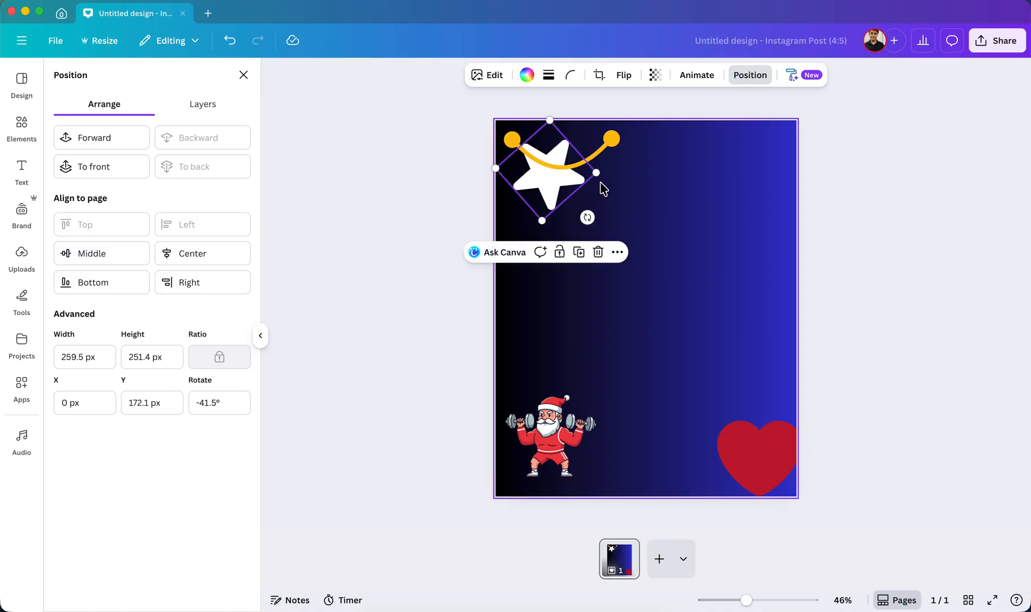
left_click(203, 282)
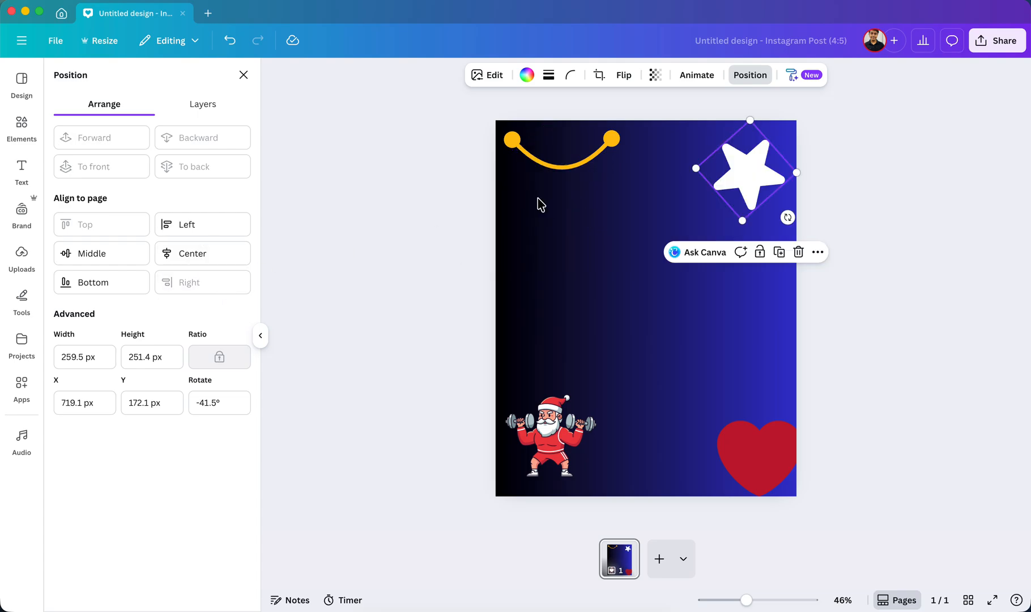
left_click(224, 258)
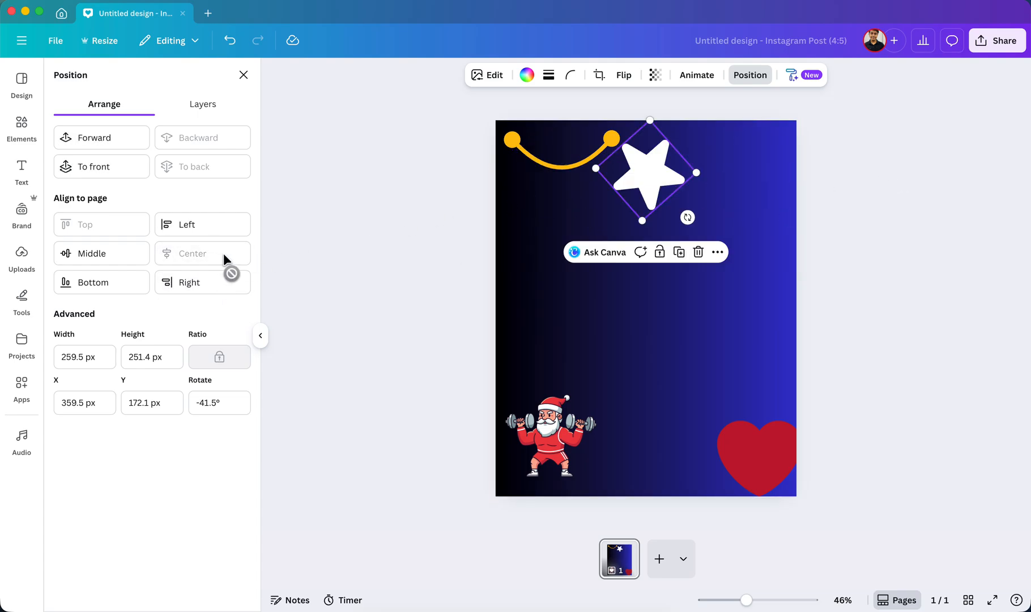
left_click(134, 266)
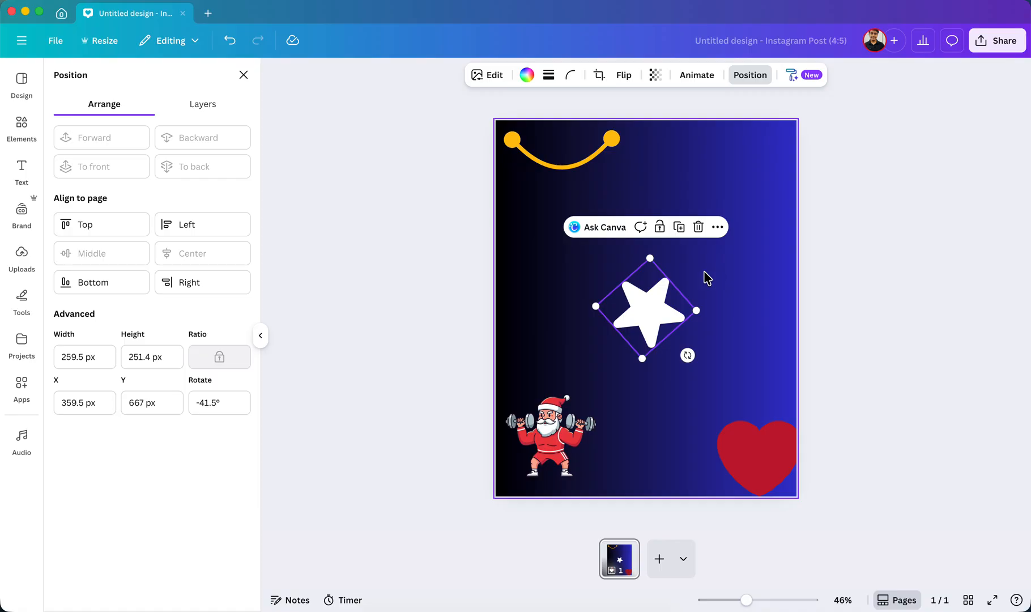
Move the star off-center towards the upper left and realign it to the page's middle and center.
left_click_drag(649, 309, 550, 206)
left_click(81, 261)
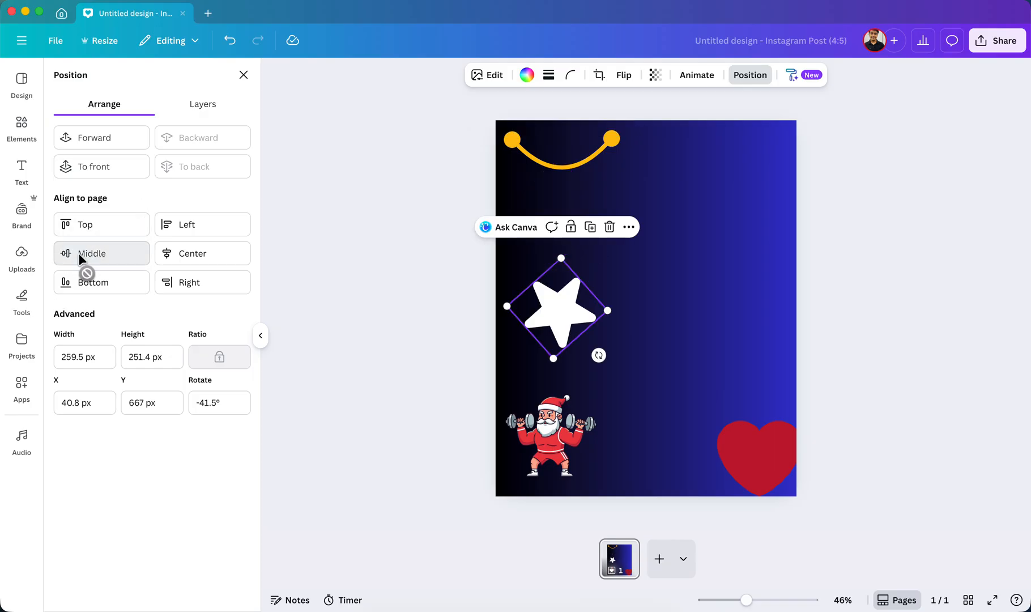
left_click(198, 256)
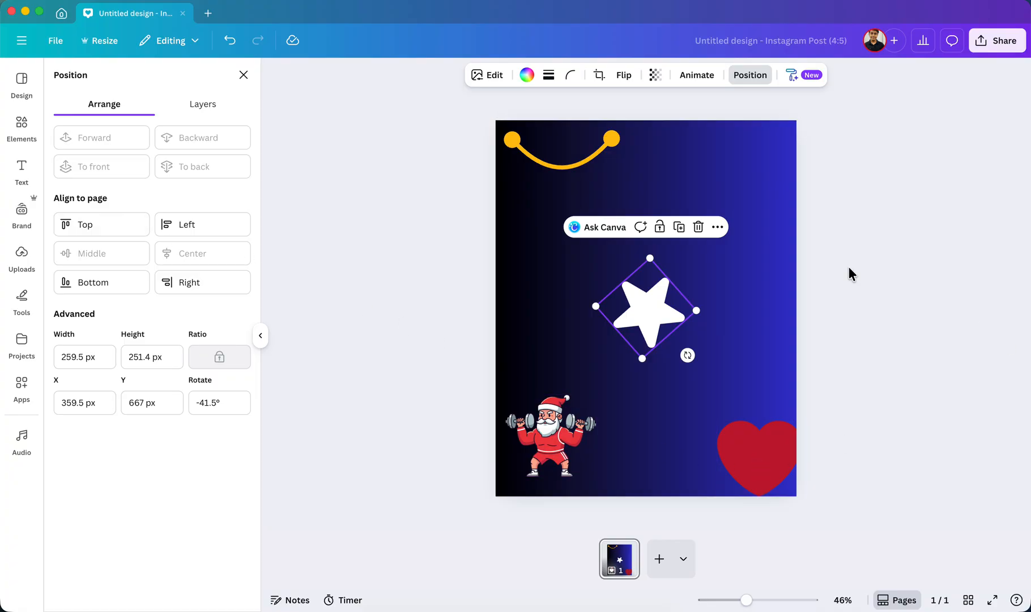
Move the red heart up above the star and shift Santa slightly inward from the page's lower-left corner.
left_click_drag(564, 465, 576, 456)
left_click_drag(763, 454, 781, 406)
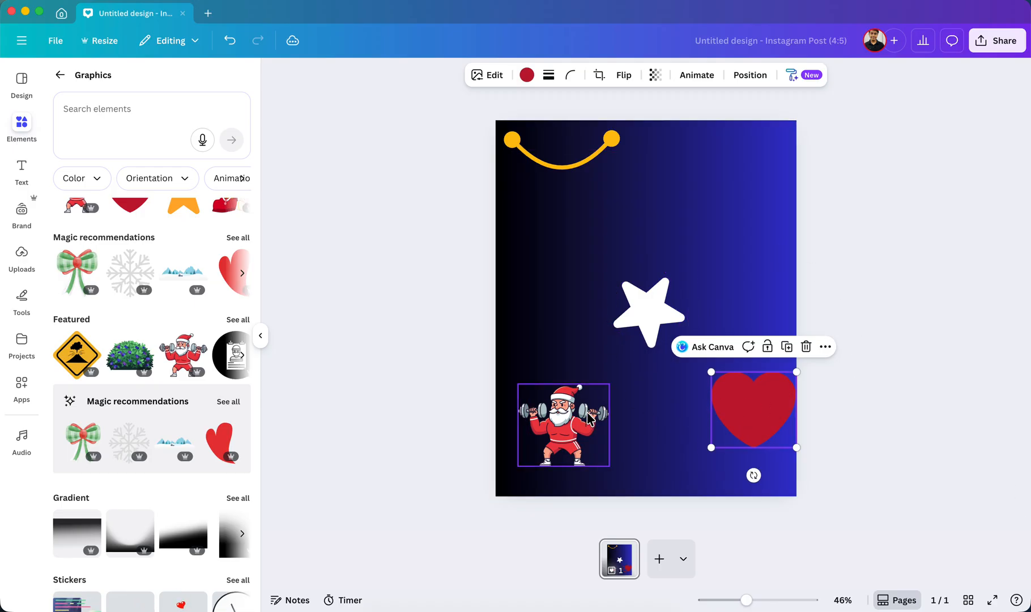
left_click_drag(576, 455, 565, 406)
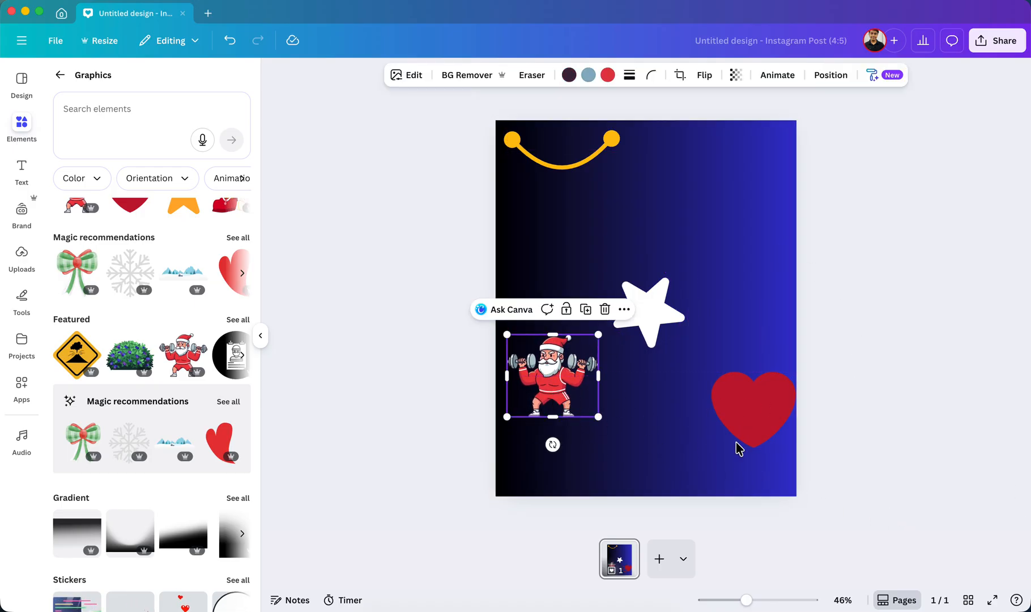
left_click_drag(572, 376, 578, 413)
left_click_drag(754, 398, 686, 195)
left_click_drag(558, 410, 565, 426)
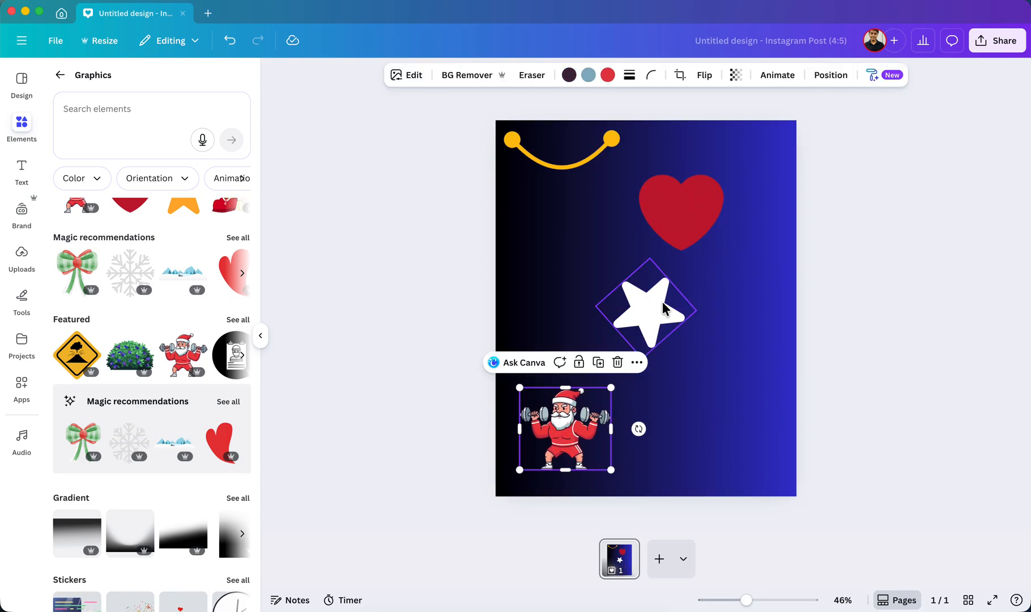
Nudge the star slightly down and left, and shrink the red heart towards the upper-right part of the page.
left_click(656, 329)
left_click_drag(655, 331, 640, 348)
left_click(662, 213)
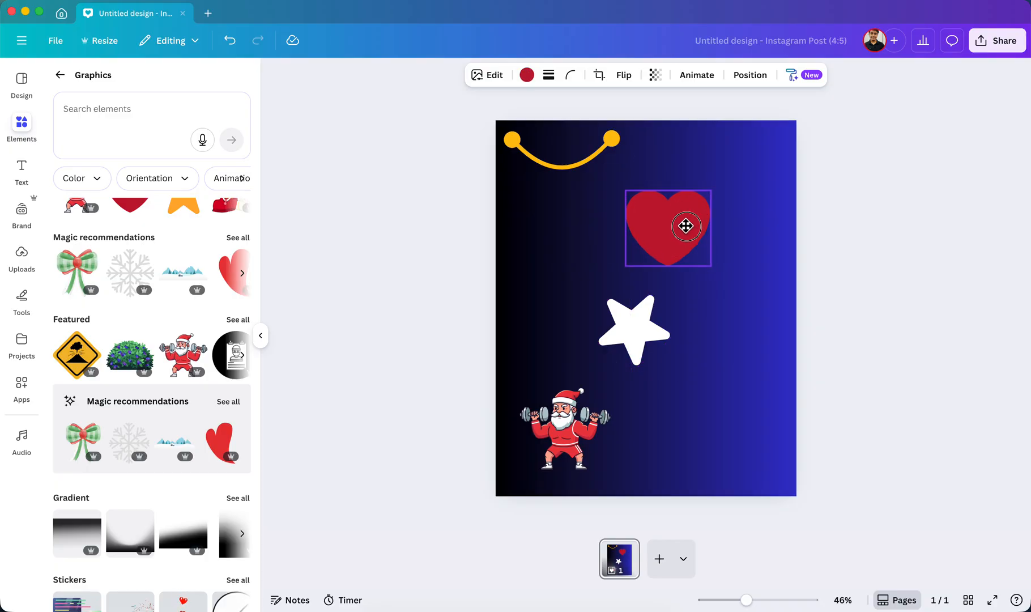
left_click_drag(628, 189, 715, 223)
Shorten the yellow smile line from both ends and flatten its curve near the top of the page.
left_click(570, 166)
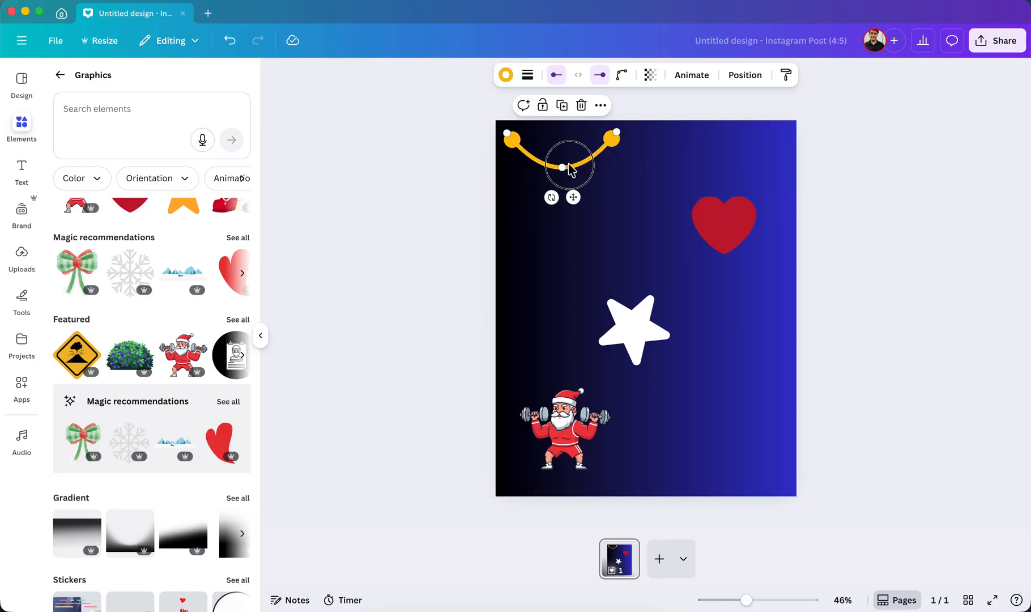
left_click_drag(507, 135, 531, 138)
left_click_drag(613, 133, 610, 137)
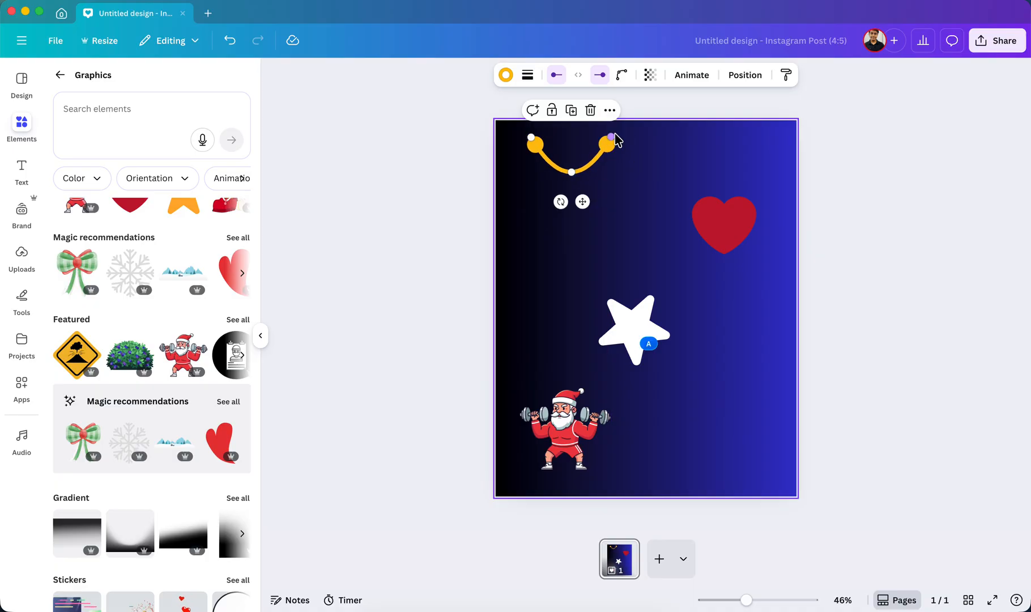
left_click(564, 232)
left_click(574, 172)
left_click_drag(573, 172, 569, 142)
left_click(508, 209)
Select the smile, heart, star and Santa together, try the Tidy up spacing on them, and undo it.
left_click_drag(395, 90, 969, 502)
left_click_drag(892, 461, 377, 75)
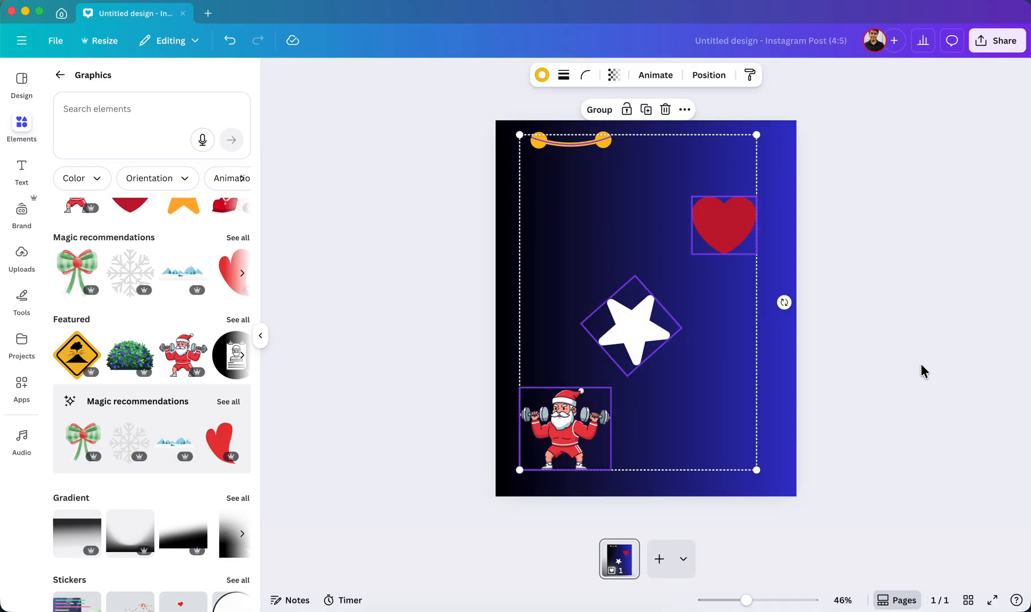
left_click(692, 82)
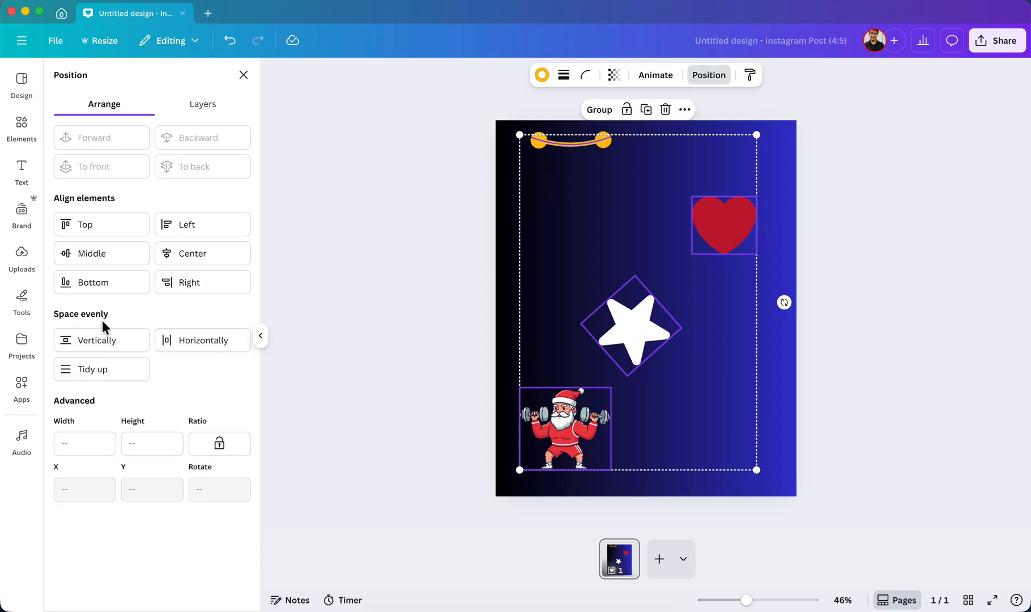
left_click(104, 371)
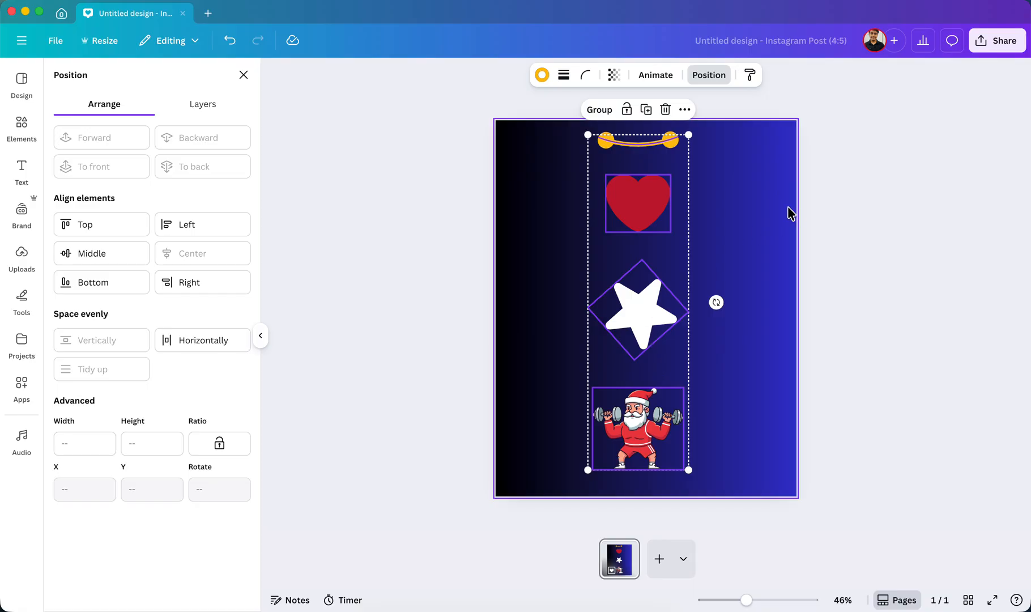
left_click(762, 405)
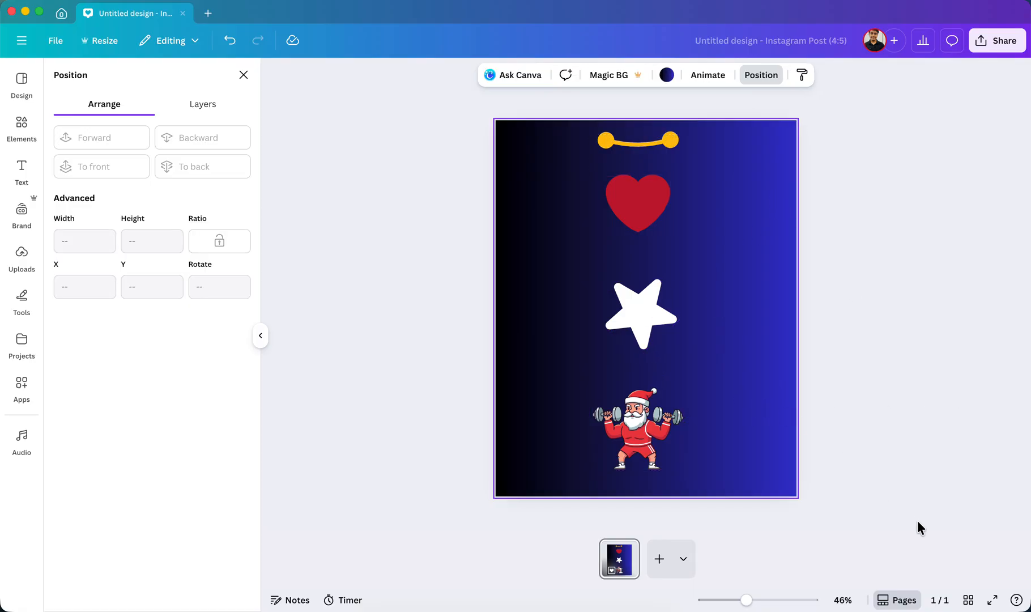
key("super+z")
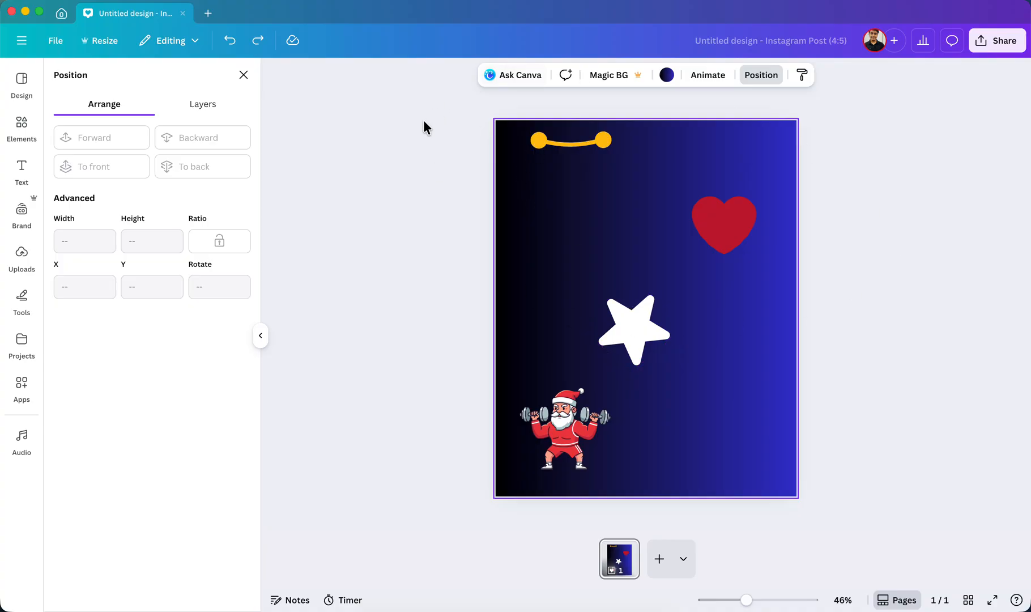
Select all four elements again and tidy them up into an evenly spaced vertical column.
left_click_drag(396, 88, 879, 513)
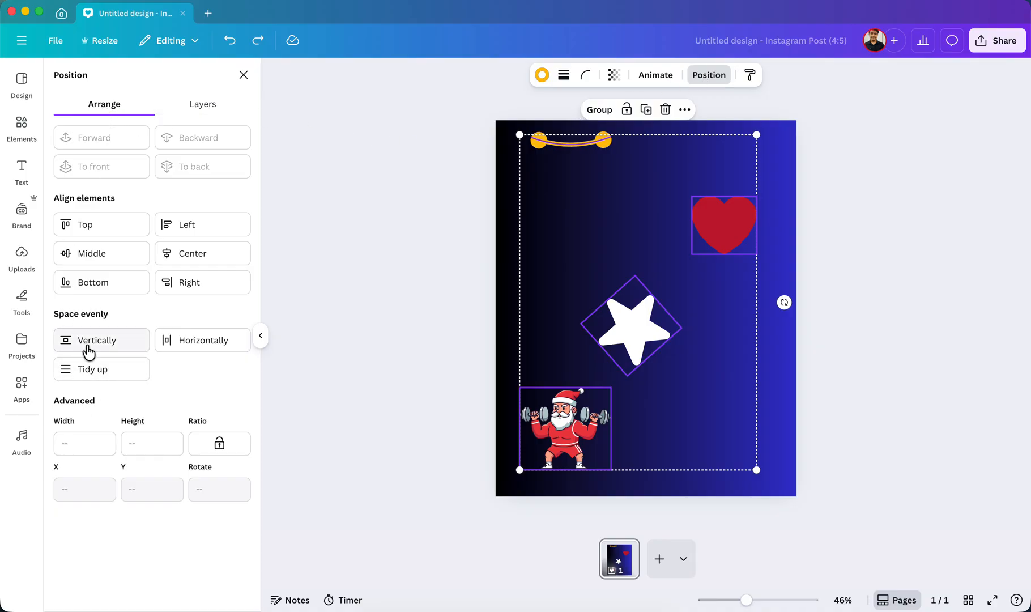
left_click(85, 374)
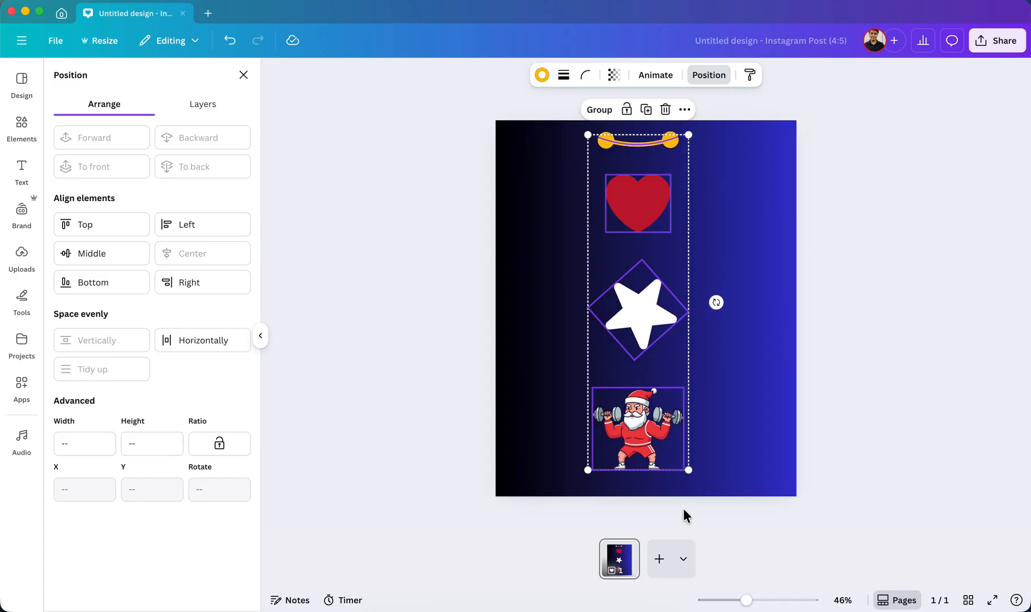
left_click(760, 305)
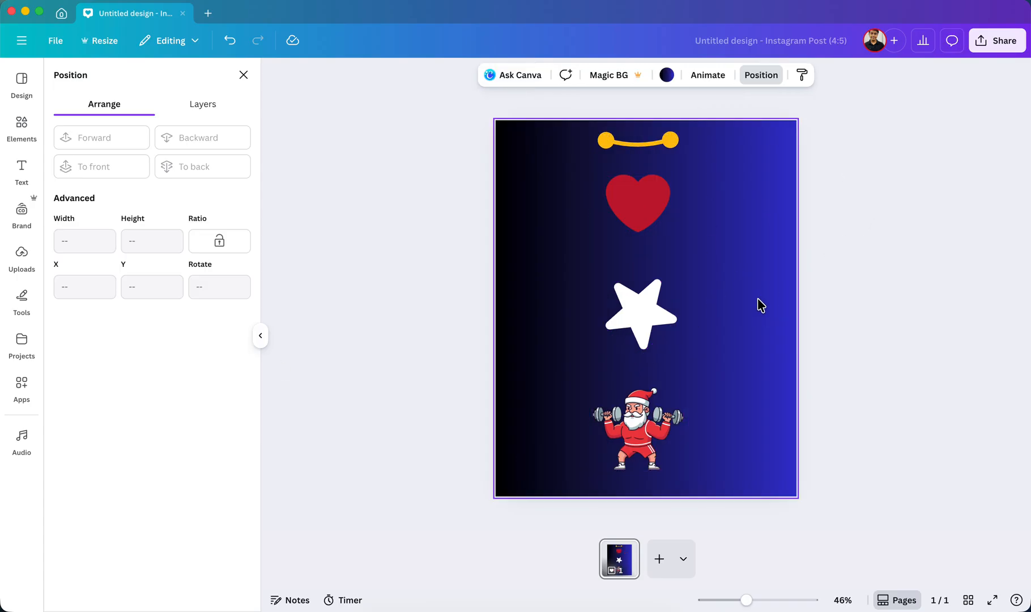
Move the whole column of four elements together so that it sits in the center of the page.
left_click_drag(511, 115, 901, 479)
left_click_drag(673, 364, 675, 370)
left_click(856, 283)
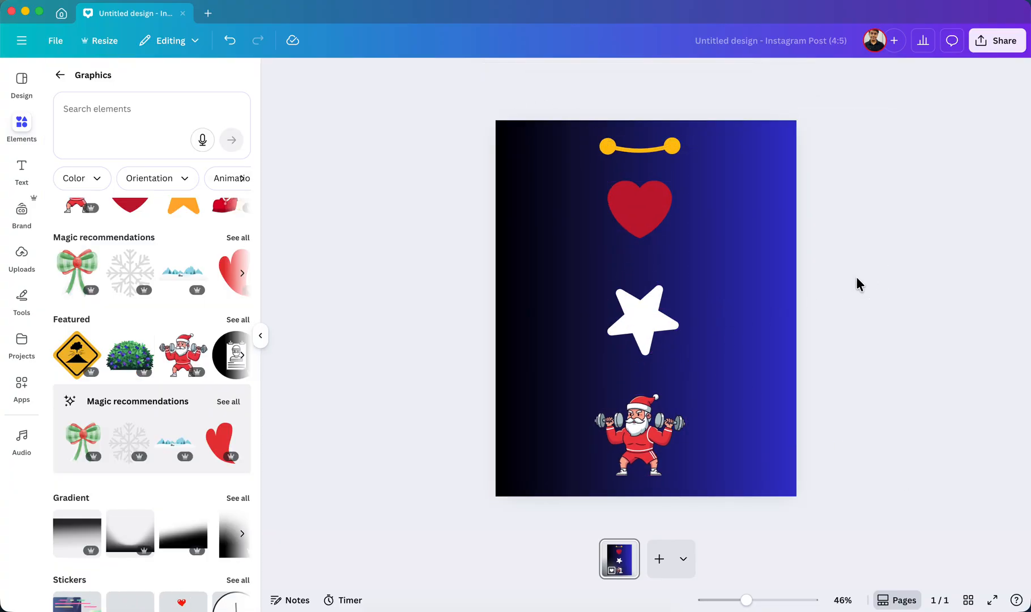
left_click_drag(508, 76, 957, 510)
mouse_move(645, 269)
left_mouse_down()
mouse_move(635, 269)
mouse_move(645, 270)
left_mouse_up()
left_click_drag(668, 266, 673, 265)
left_click(842, 278)
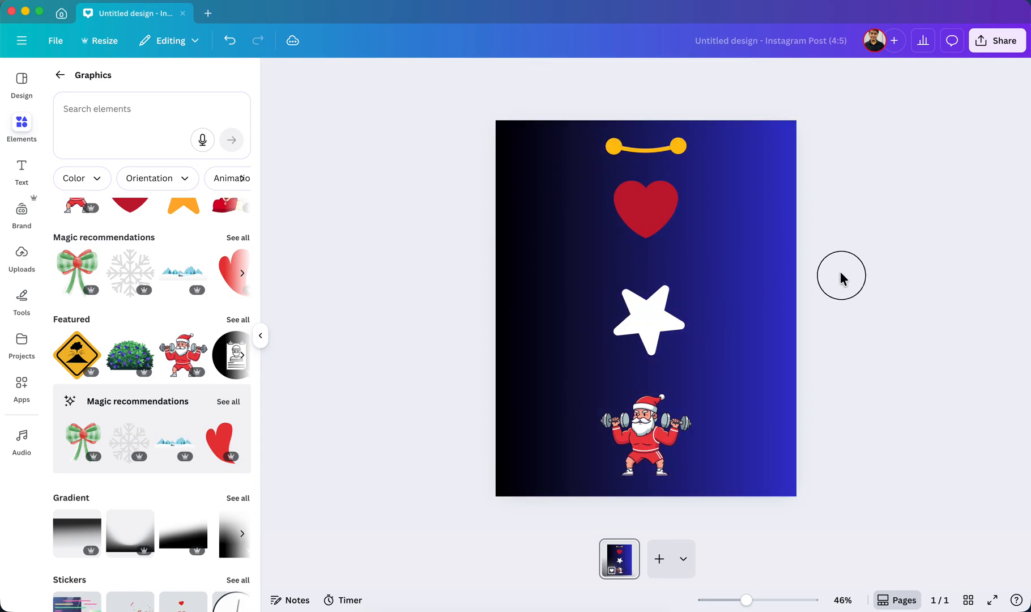
Select all four elements and review their alignment and spacing options.
left_click_drag(545, 143, 844, 590)
left_click(709, 75)
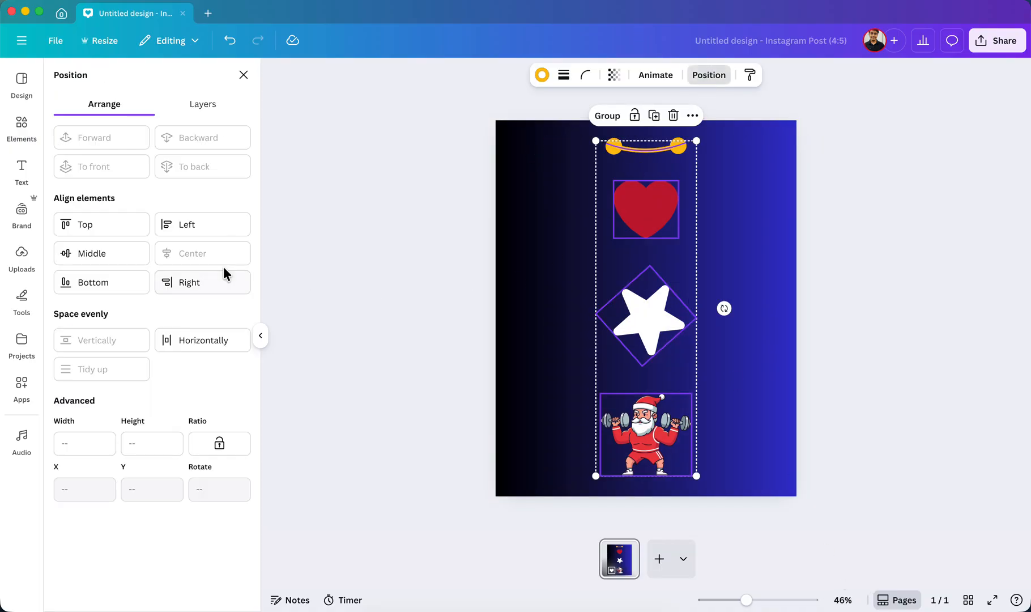
left_click(421, 286)
left_click(787, 276)
Scale the smile, heart, star and Santa down together slightly, and move the heart a little lower between the smile and star.
left_click_drag(531, 139, 782, 499)
mouse_move(699, 473)
left_mouse_down()
mouse_move(674, 451)
mouse_move(704, 472)
mouse_move(689, 455)
left_mouse_up()
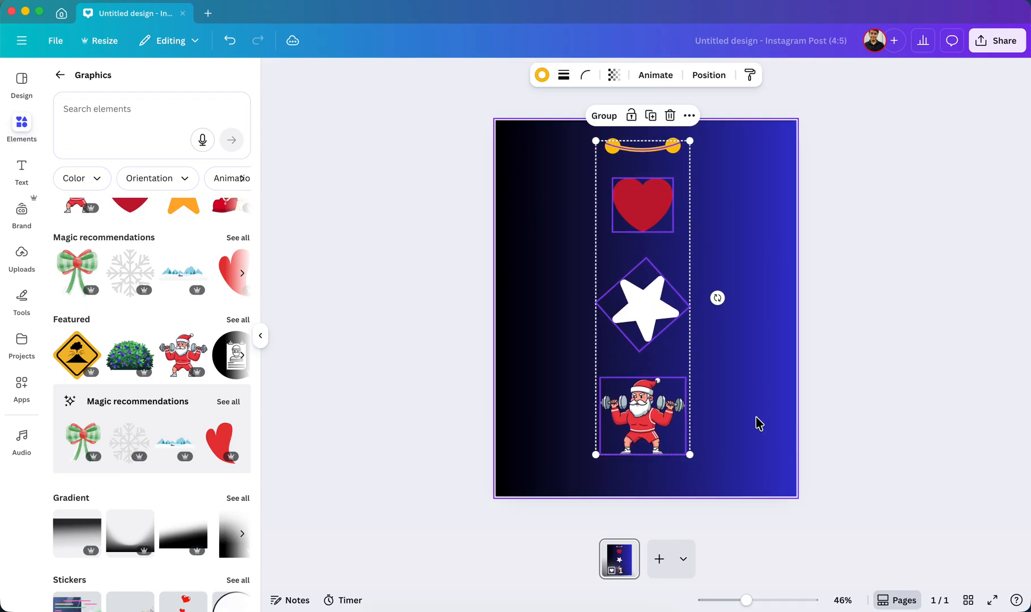
left_click(769, 401)
left_click(650, 194)
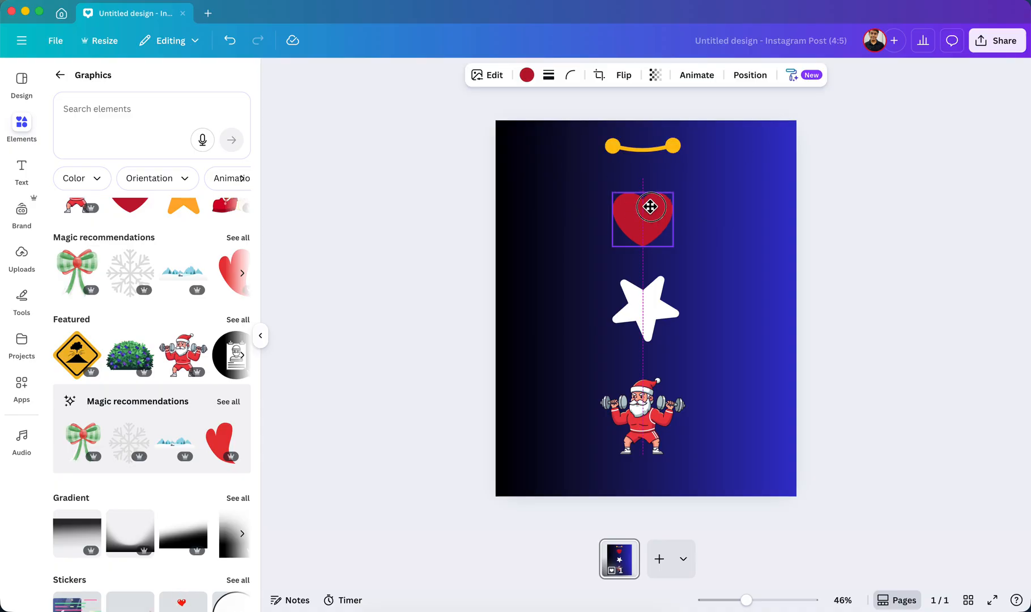
Review the color choices for the page background.
left_click_drag(438, 124, 848, 480)
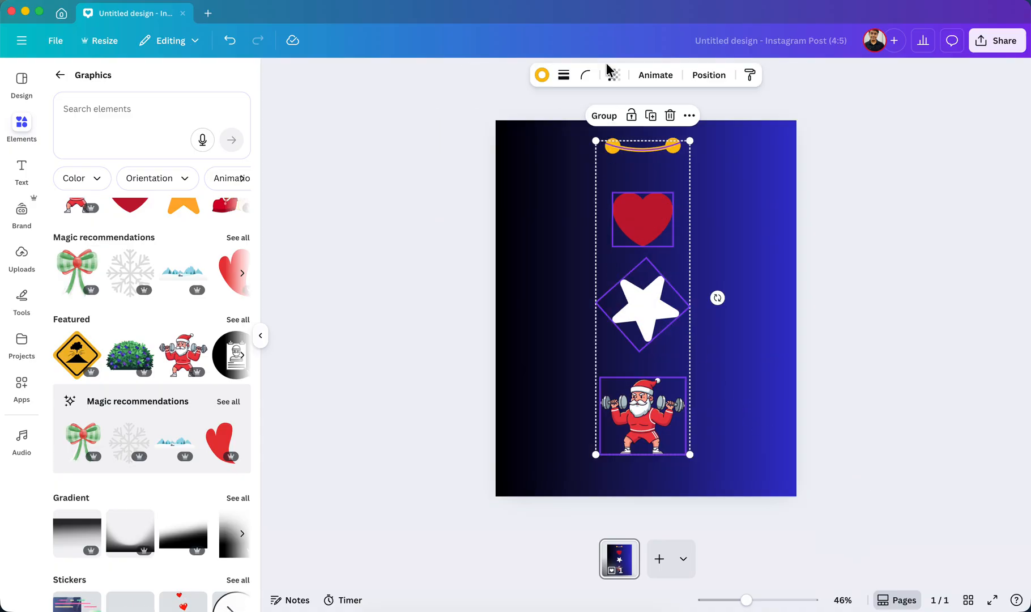
left_click(734, 181)
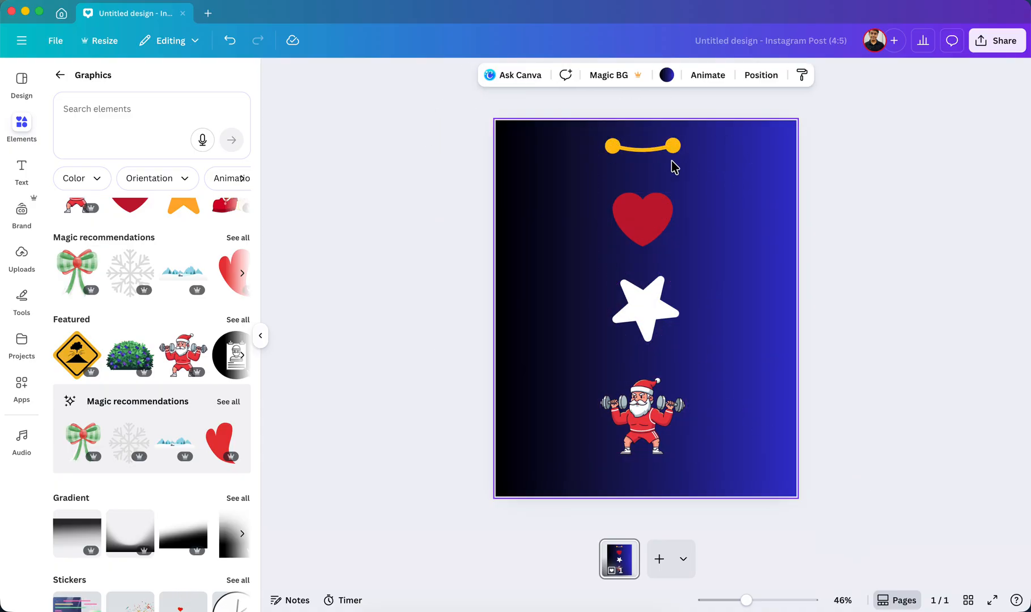
left_click(667, 74)
scroll(209, 283, "down", 1)
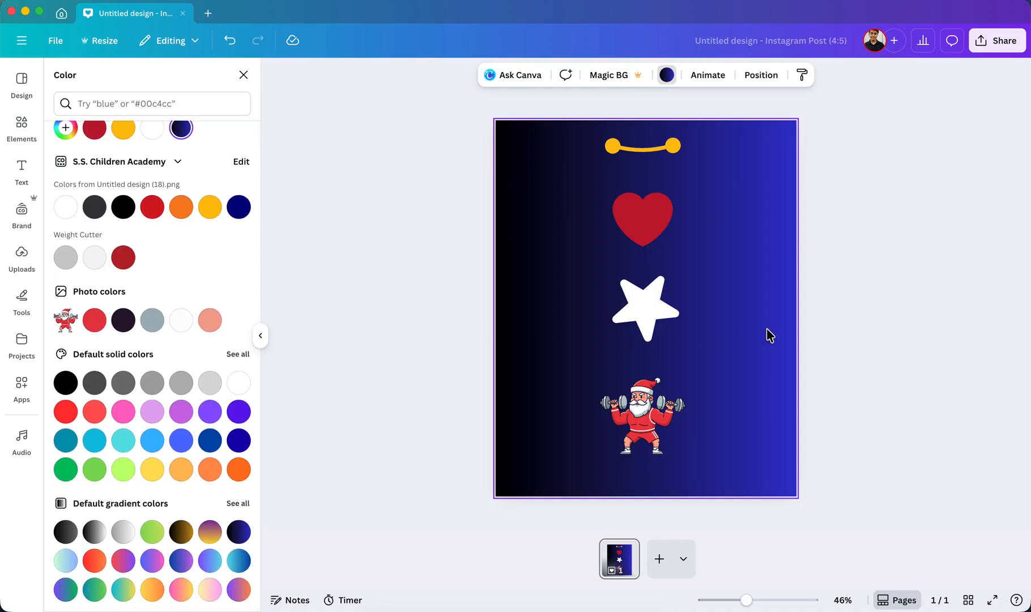
Browse the Graphics library and its collections, and return to the overview of element categories.
left_click(11, 141)
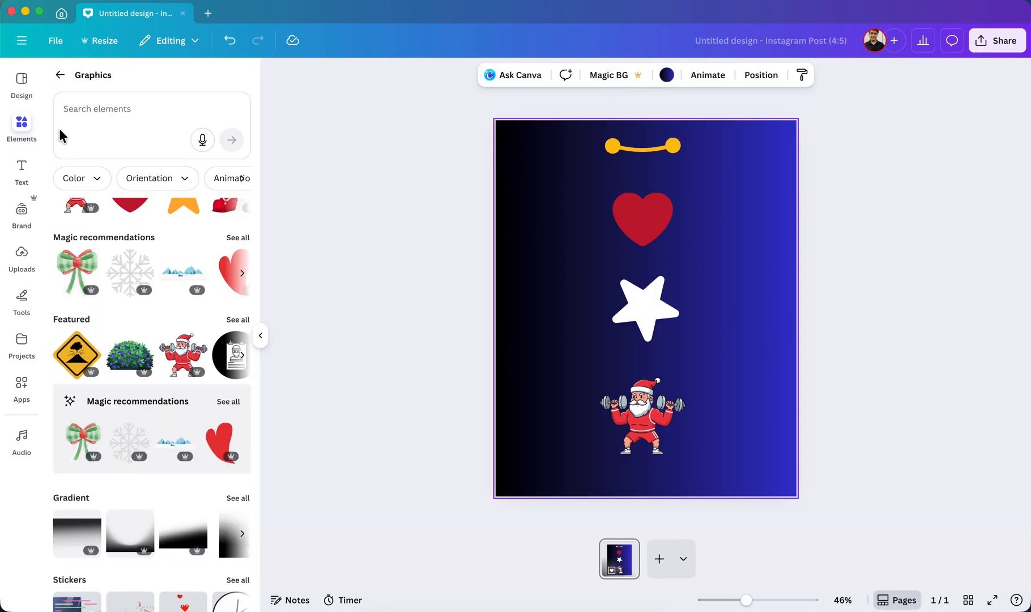
scroll(196, 267, "down", 10)
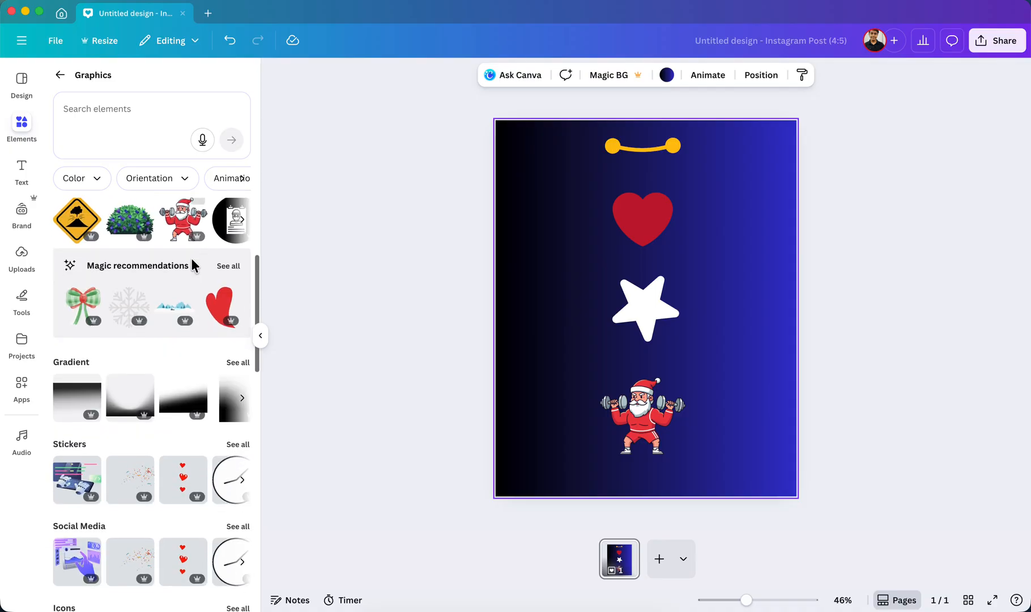
scroll(193, 270, "down", 5)
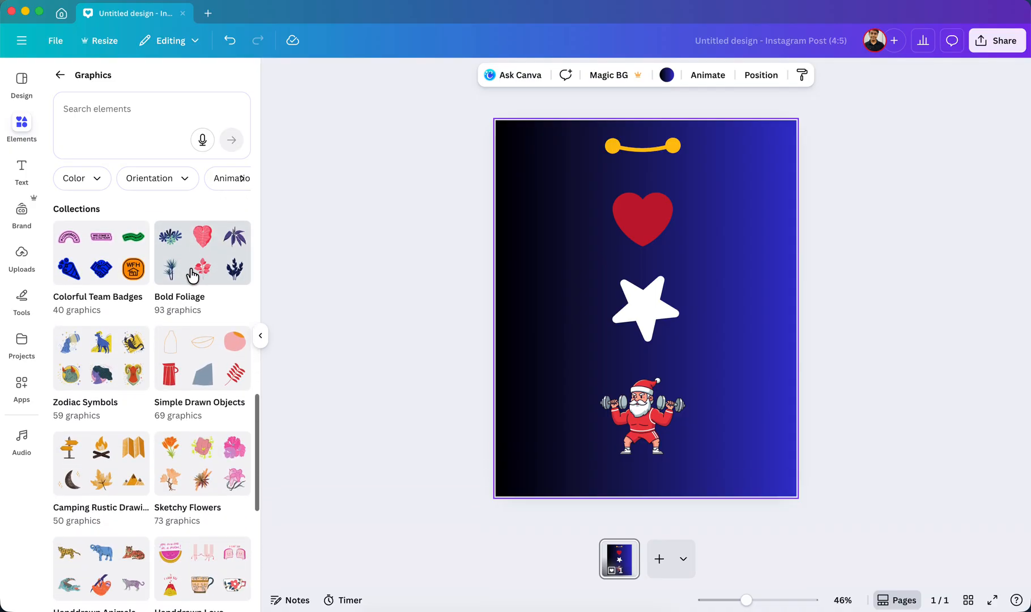
scroll(171, 243, "up", 15)
scroll(171, 242, "up", 3)
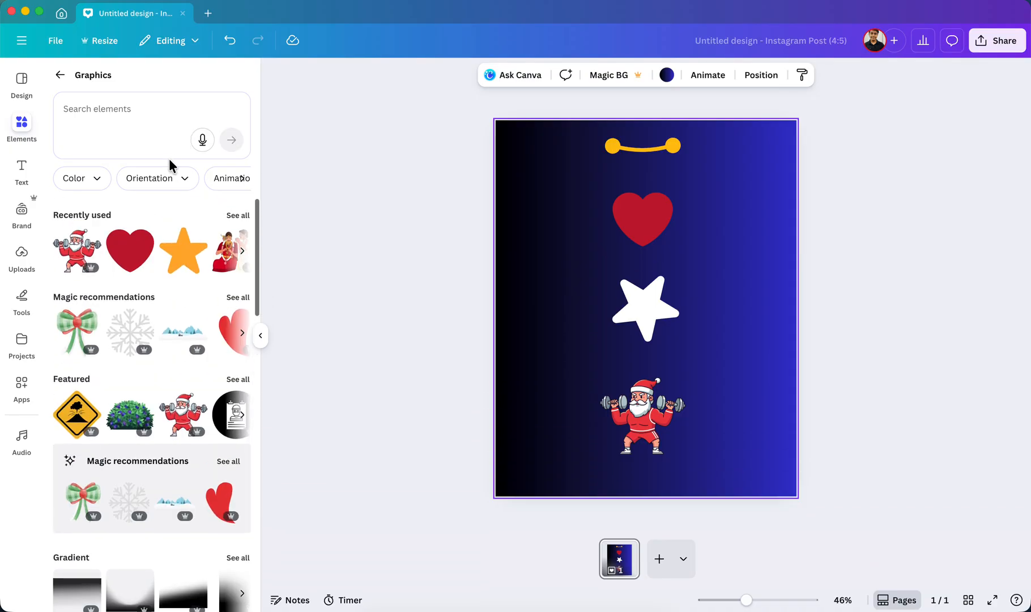
left_click(60, 76)
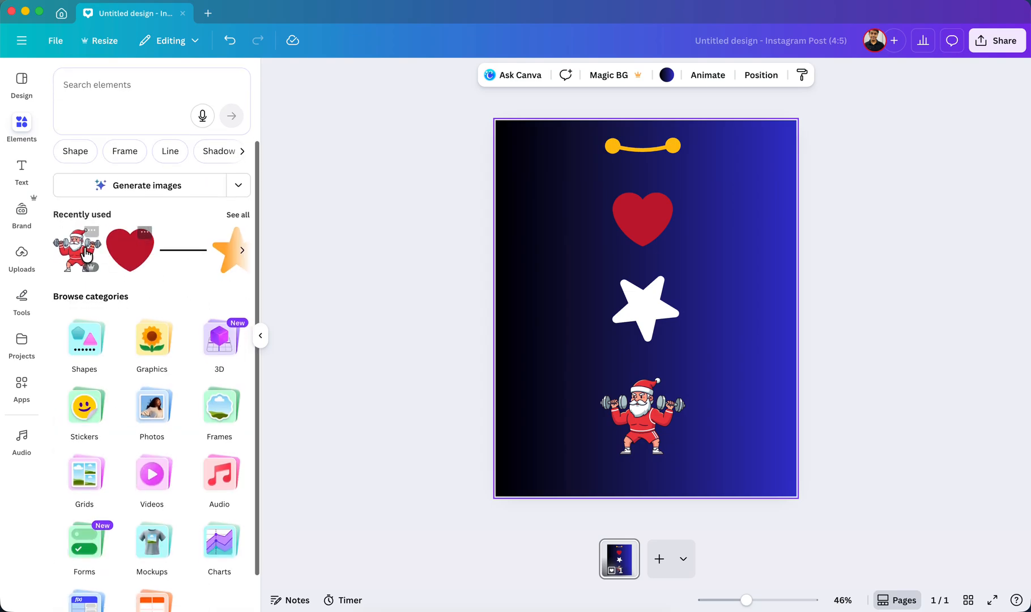
scroll(86, 246, "down", 2)
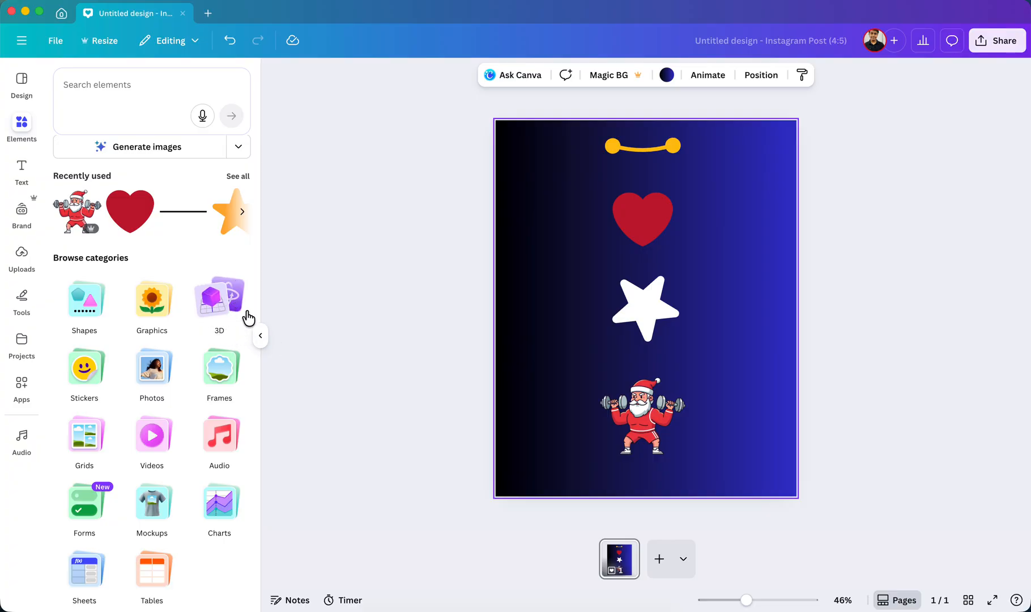
Insert the star-eyed smiling emoji from the 3D elements and rotate it in 3D.
left_click(226, 306)
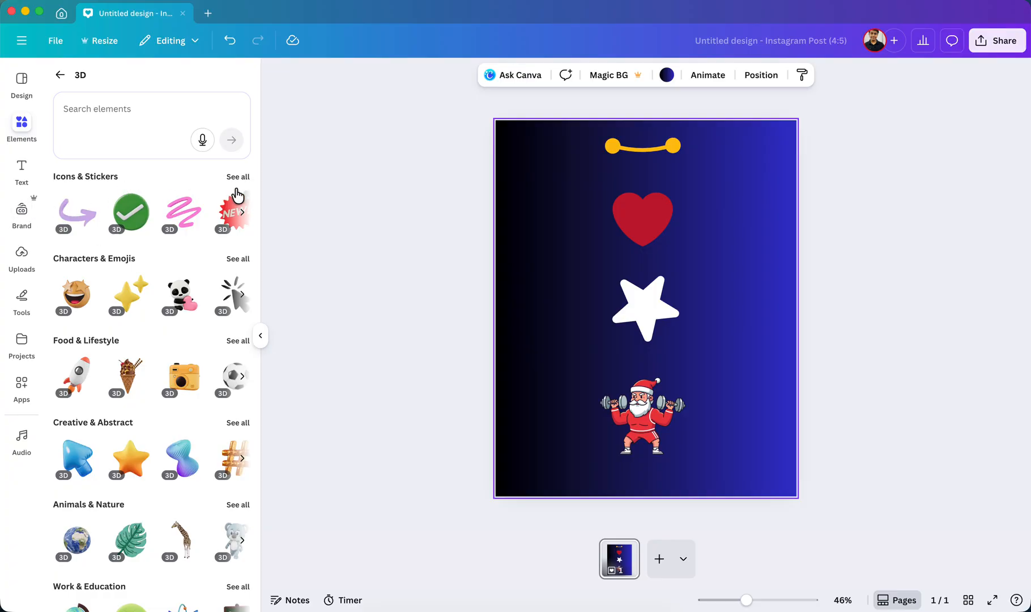
left_click(85, 300)
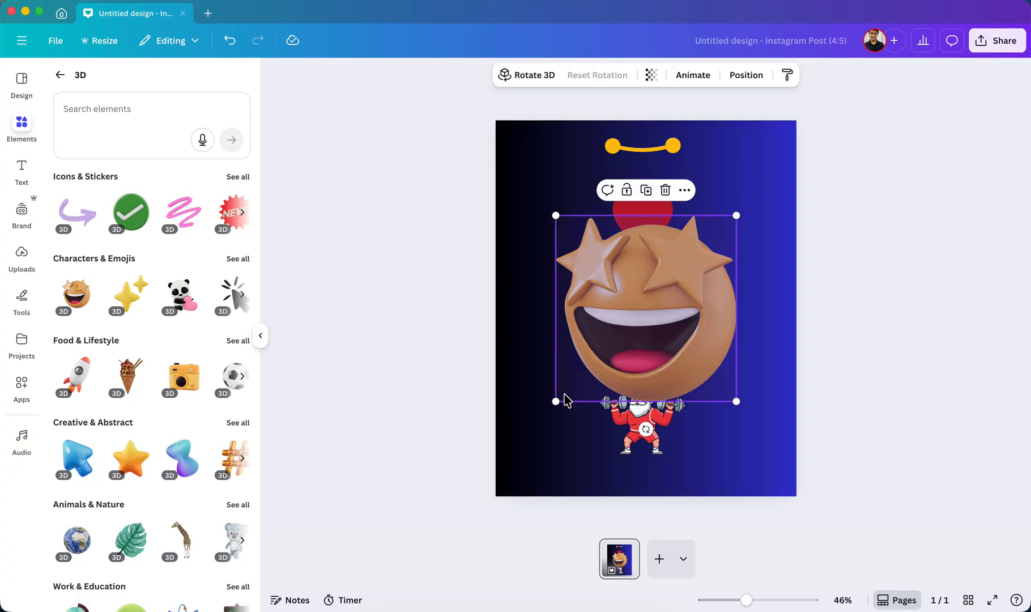
mouse_move(669, 278)
left_click_drag(647, 308, 676, 348)
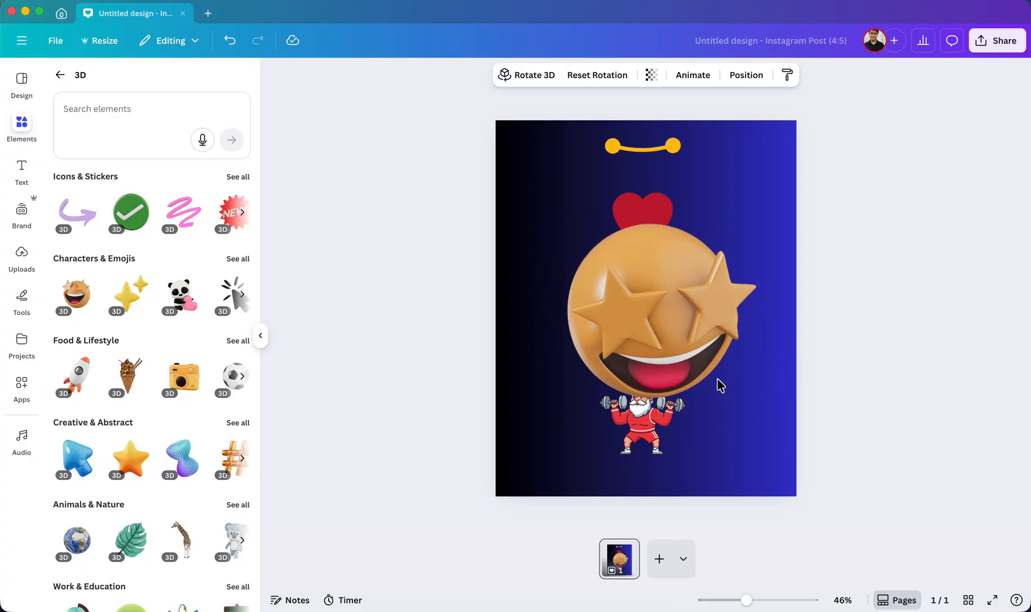
Shrink the 3D emoji and place it to the left of the heart and star, turned toward the right.
left_click_drag(564, 397, 662, 300)
left_click_drag(711, 267, 583, 291)
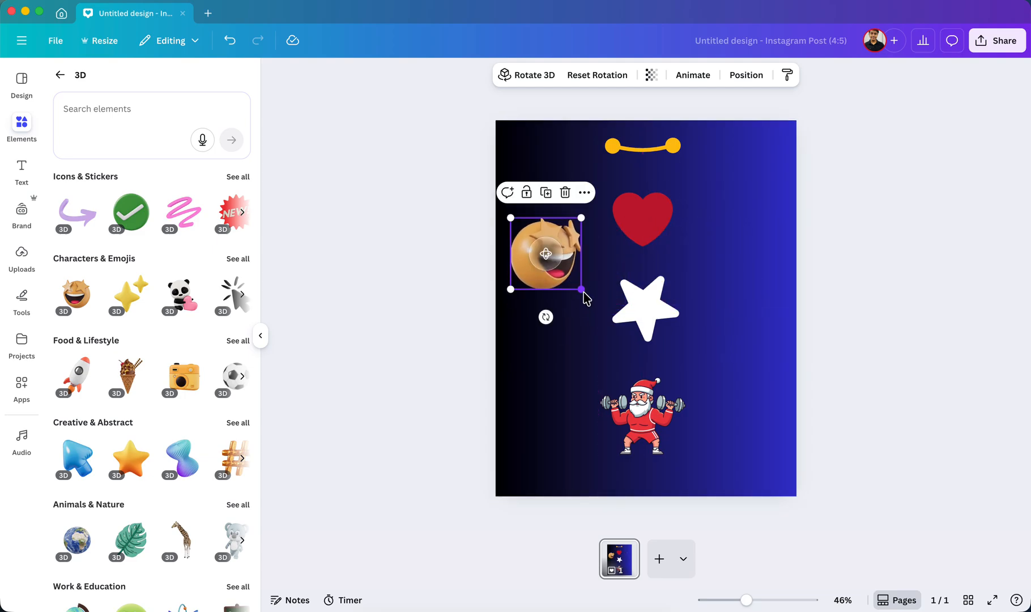
left_click(894, 299)
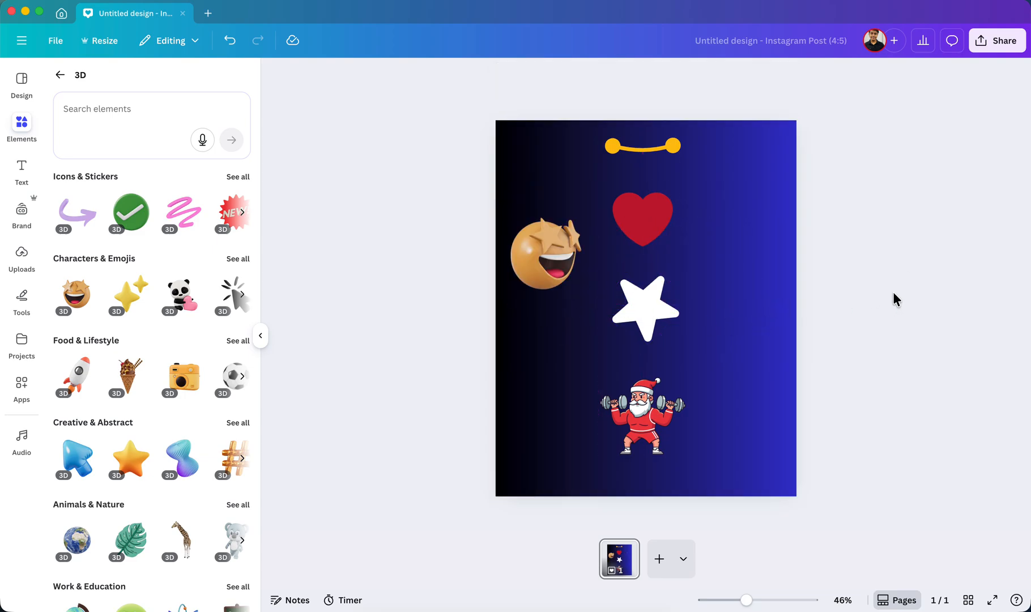
left_click(59, 74)
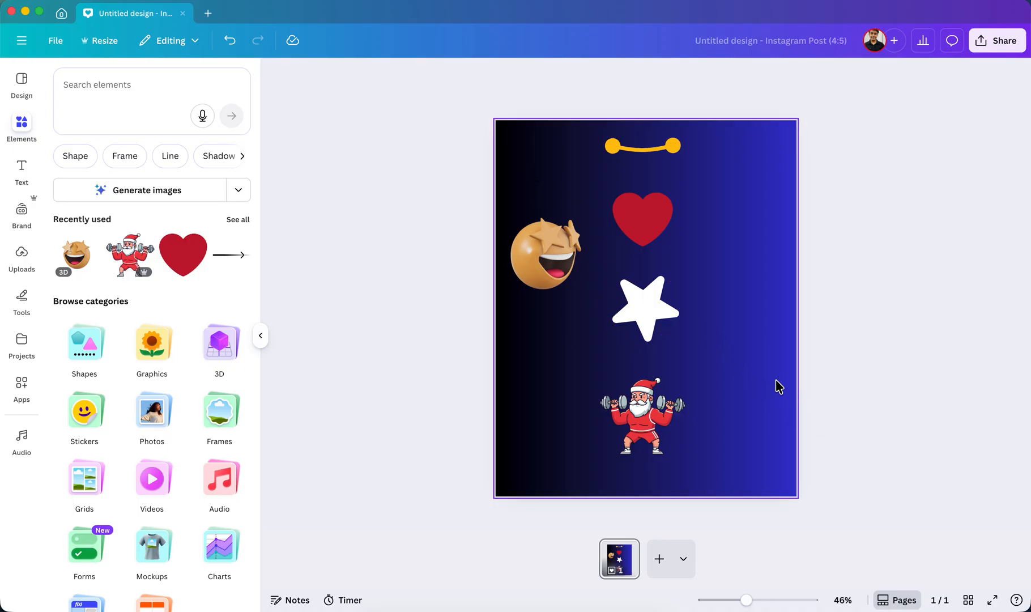
Try enlarging the Santa and placing it in the page's lower-left corner, and undo these changes.
left_click_drag(615, 454, 589, 448)
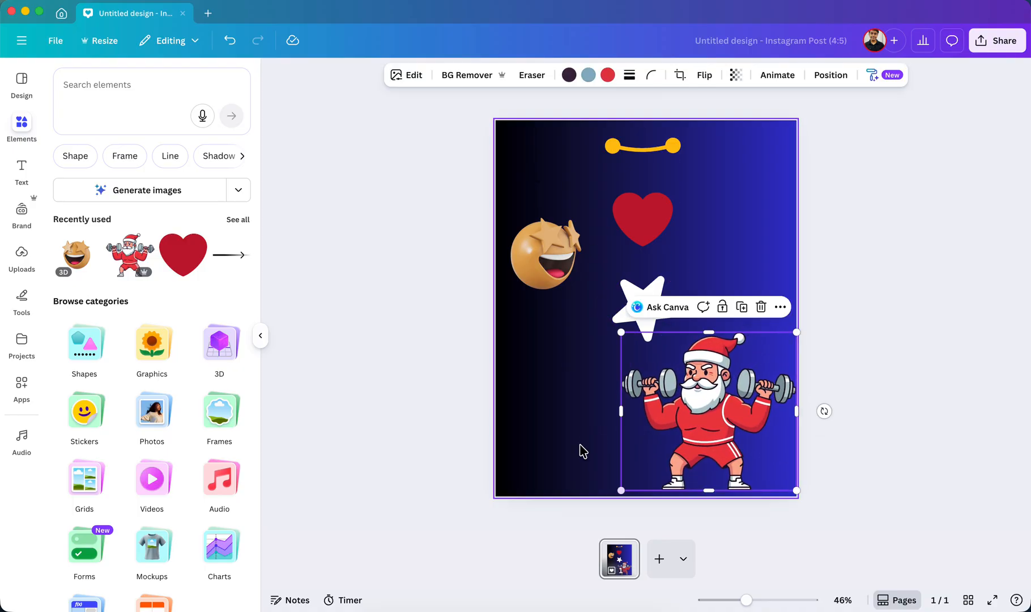
left_click_drag(697, 396, 573, 393)
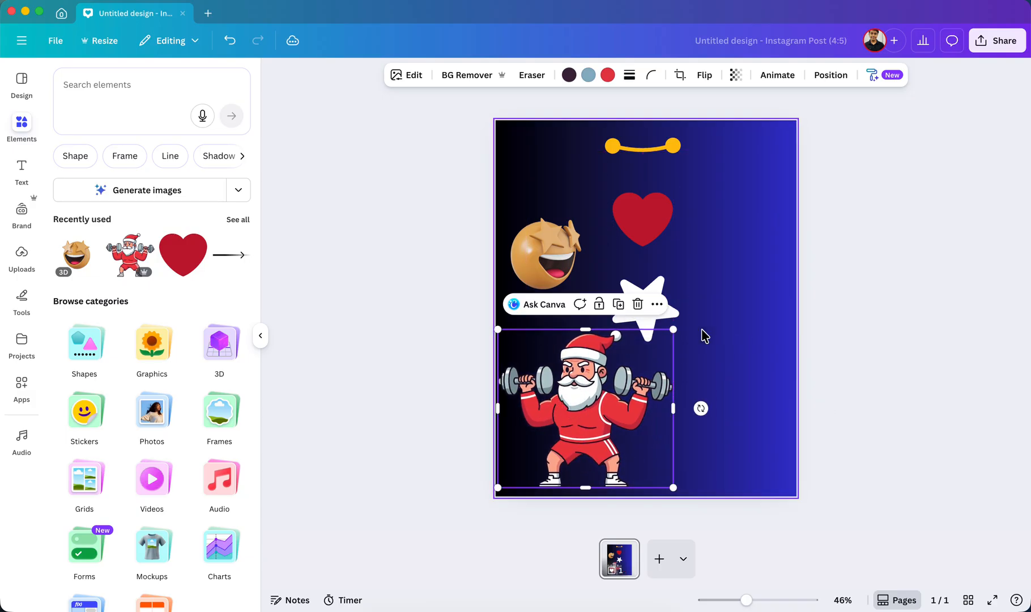
left_click(674, 334)
left_click(650, 365)
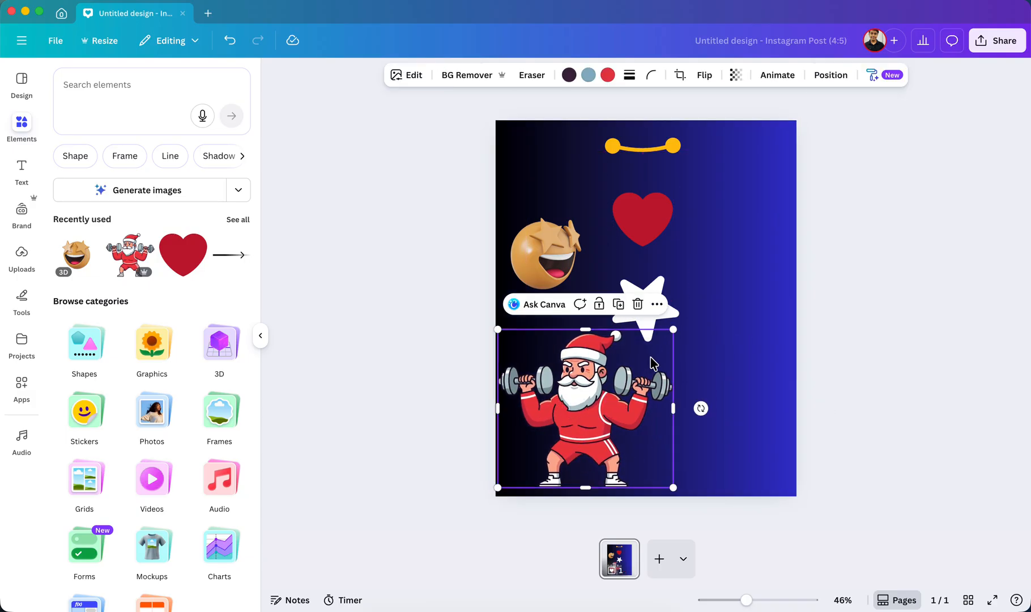
left_click_drag(669, 331, 642, 358)
left_click(876, 336)
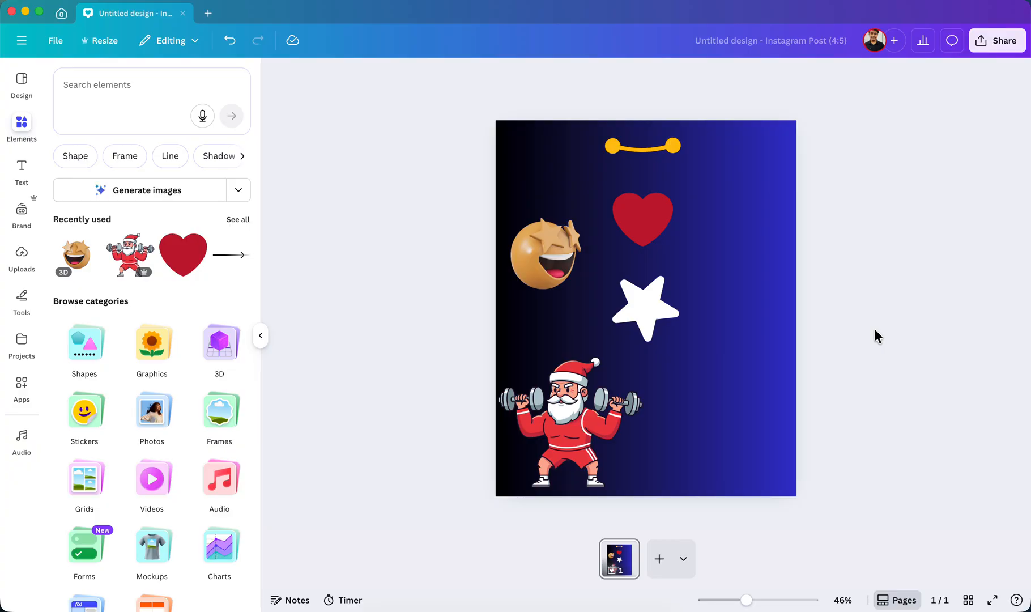
key("super+z")
key("super+z")
key("super+z")
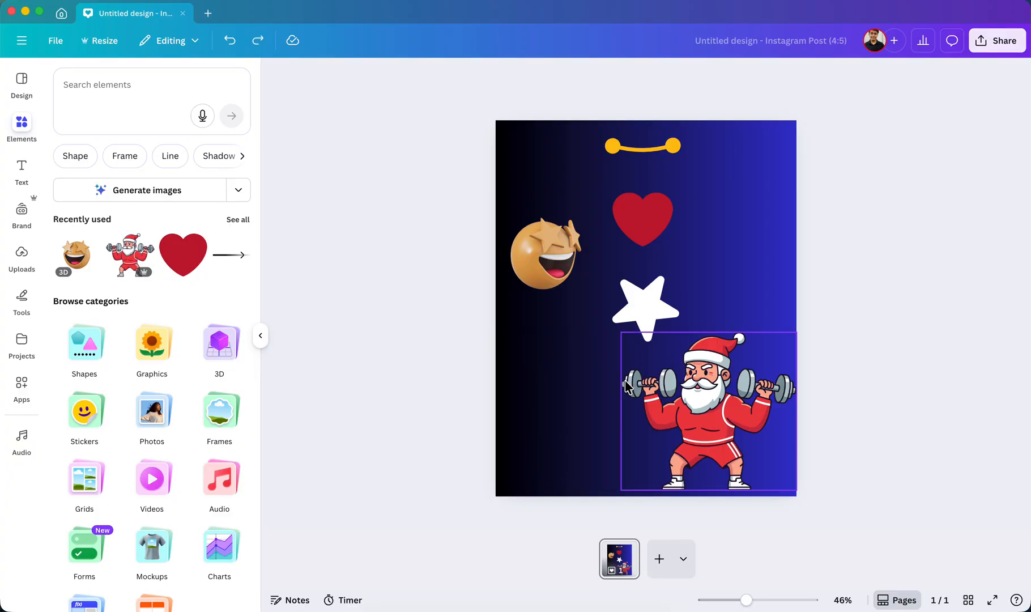
Delete the star-eyed 3D emoji from the page.
left_click(543, 255)
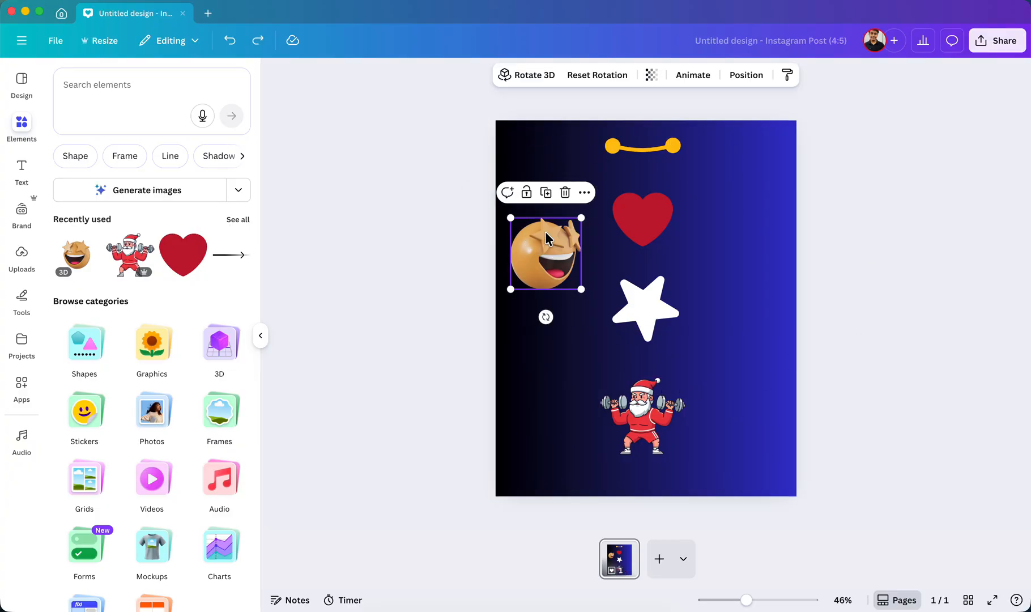
key("Delete")
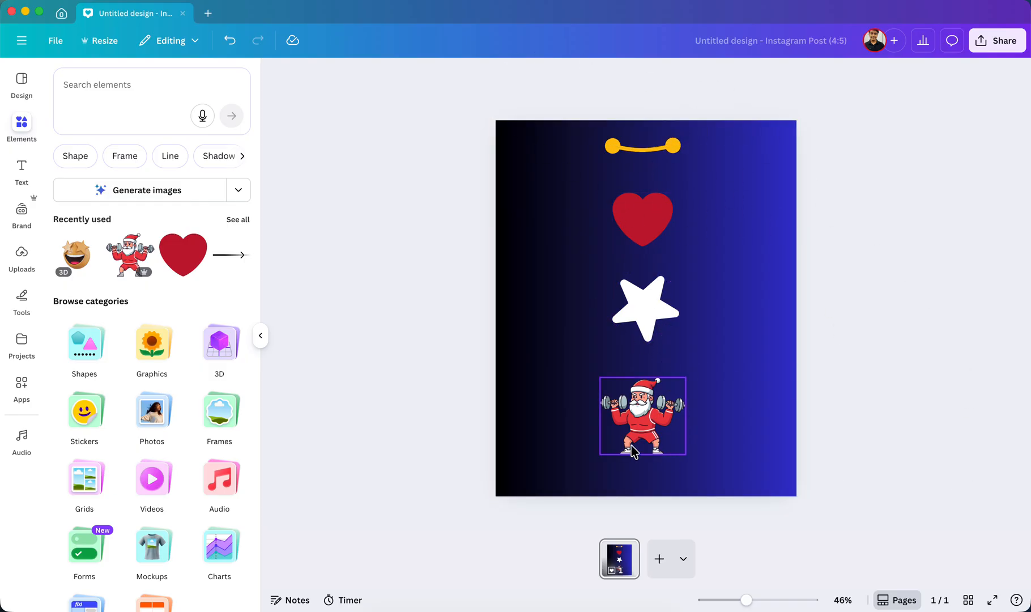
left_click_drag(525, 96, 808, 420)
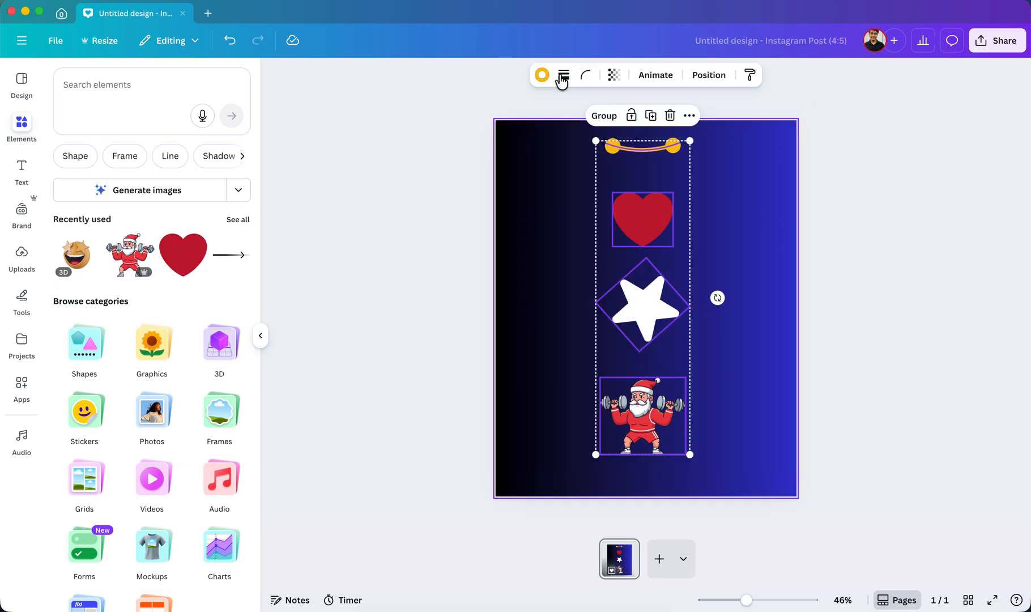
left_click(825, 234)
Select the heart and show the stacking order of all layers on the page.
left_click(643, 219)
left_click(741, 79)
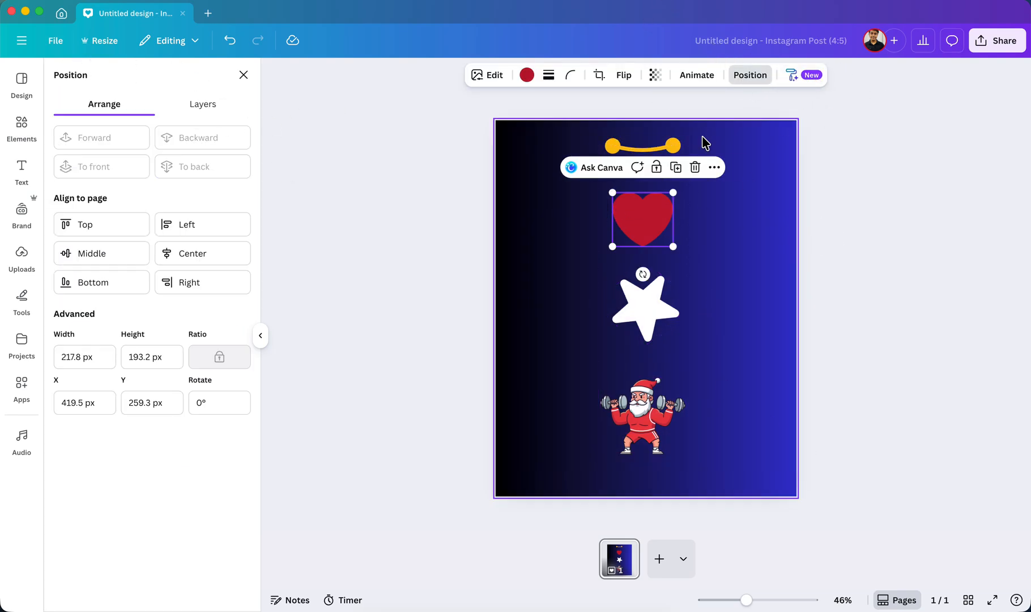
left_click(198, 106)
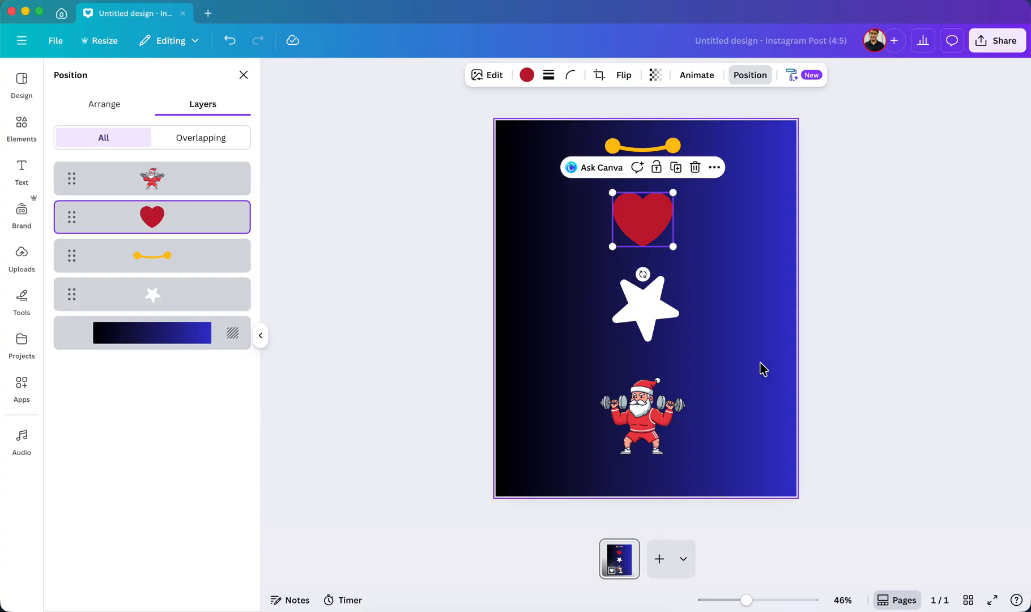
Move the heart, the Santa and the yellow smile line onto the star so that all four elements overlap.
left_click_drag(643, 220, 662, 306)
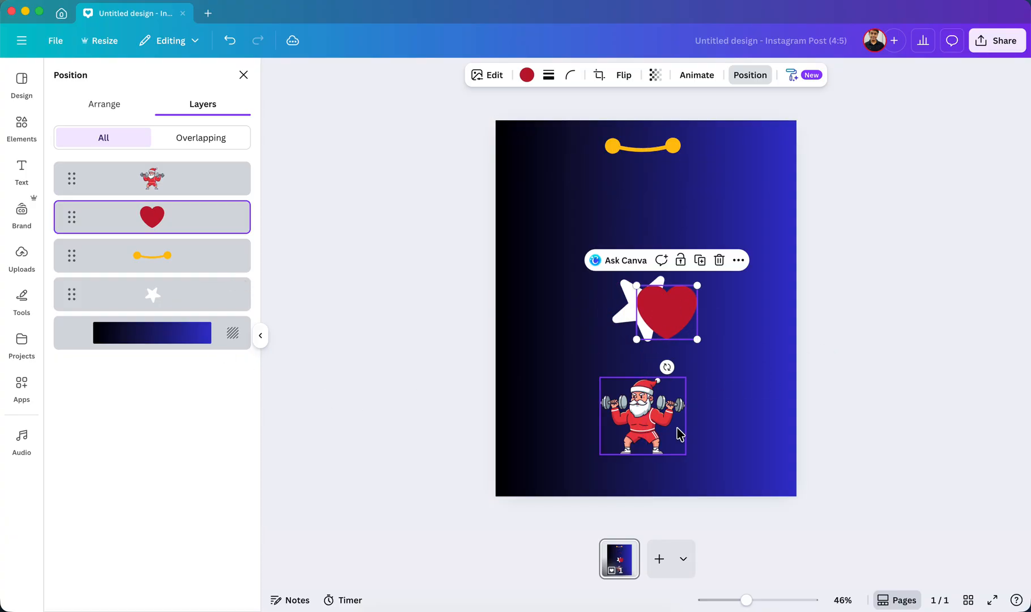
left_click_drag(655, 438, 618, 346)
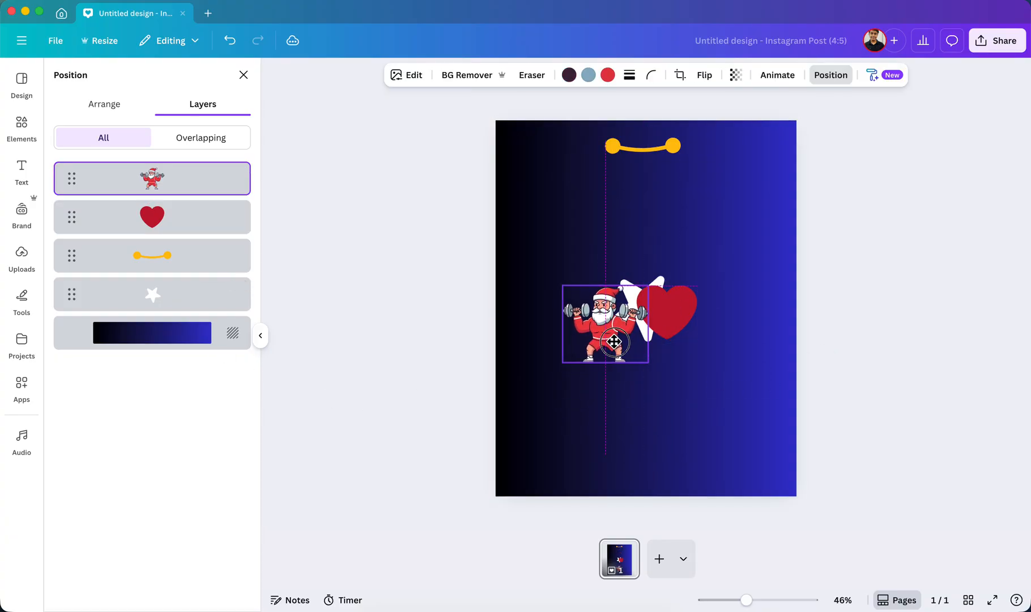
left_click(905, 315)
left_click(641, 471)
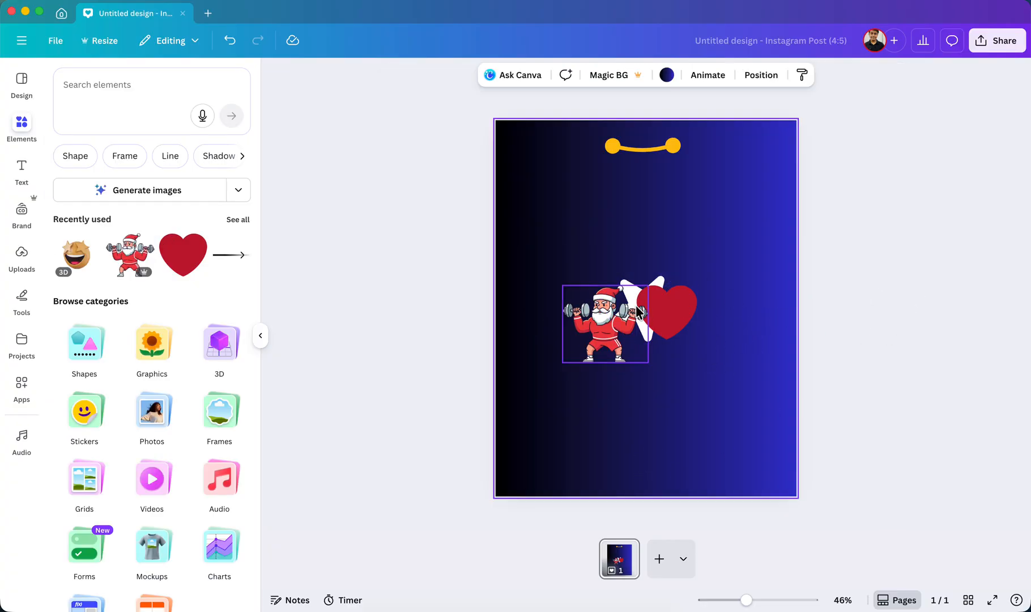
left_click_drag(633, 149, 631, 292)
left_click(824, 265)
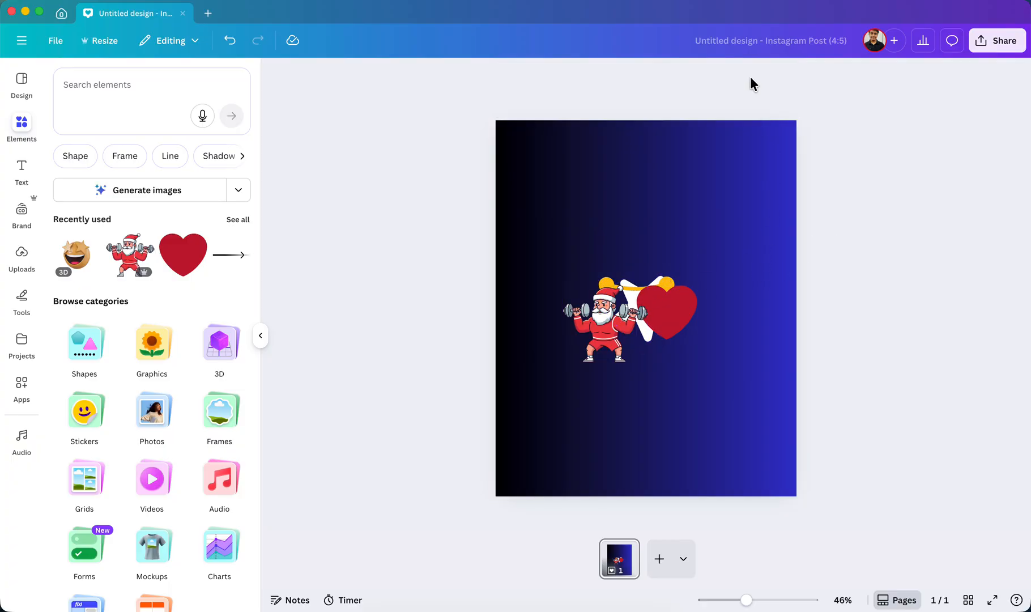
Examine the layer order of the overlapping elements and select the star through its layer.
left_click(721, 189)
left_click(707, 157)
left_click(765, 73)
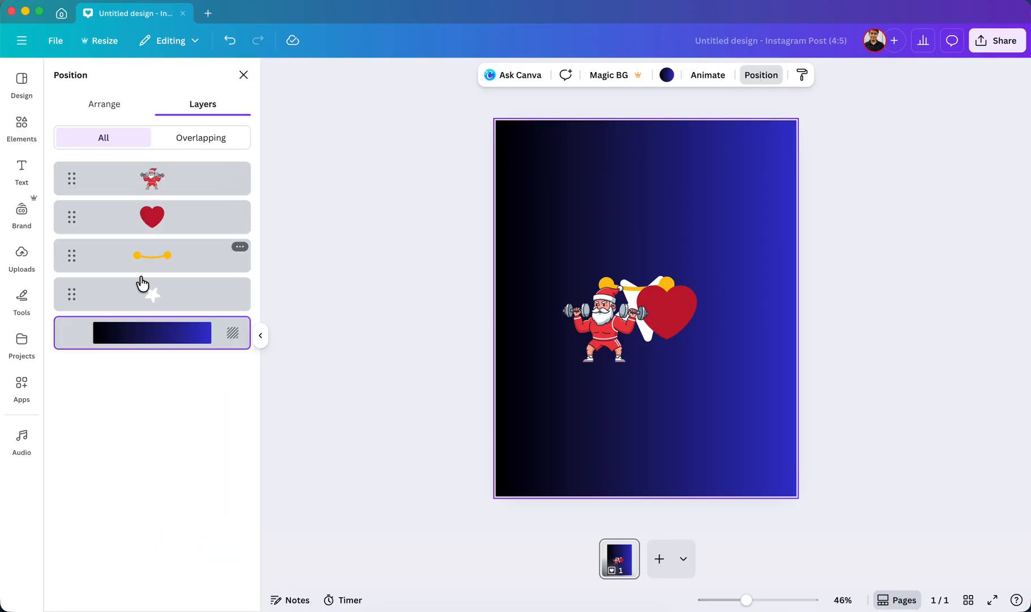
left_click(147, 300)
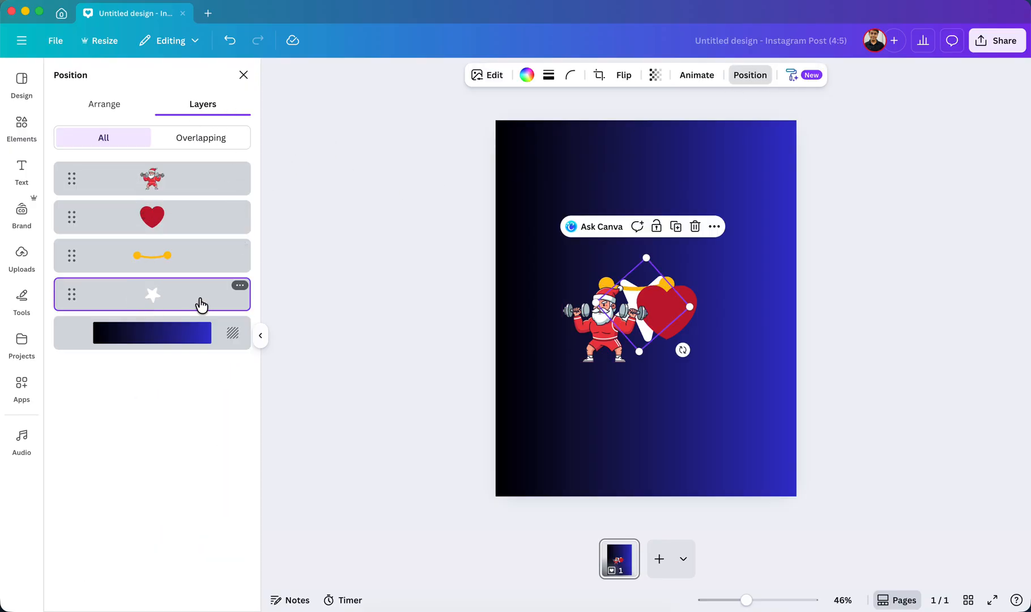
mouse_move(640, 354)
left_mouse_down()
mouse_move(642, 435)
mouse_move(665, 269)
mouse_move(630, 444)
mouse_move(634, 335)
mouse_move(636, 387)
mouse_move(639, 355)
left_mouse_up()
left_click(771, 264)
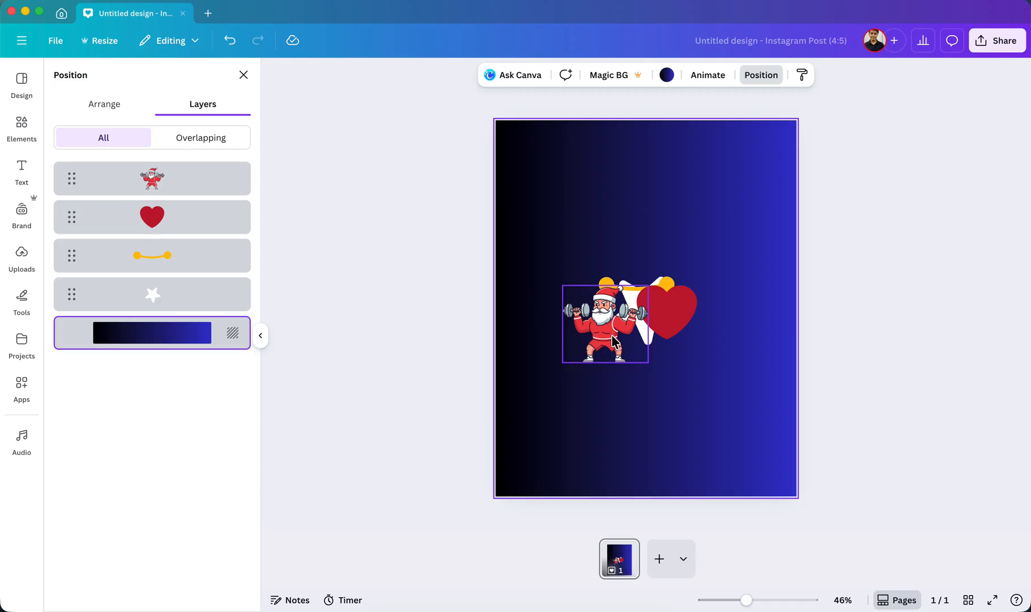
Undo the moves that overlapped the smile, Santa and heart with the star.
left_click_drag(511, 225, 740, 422)
left_click(739, 419)
key("super+z")
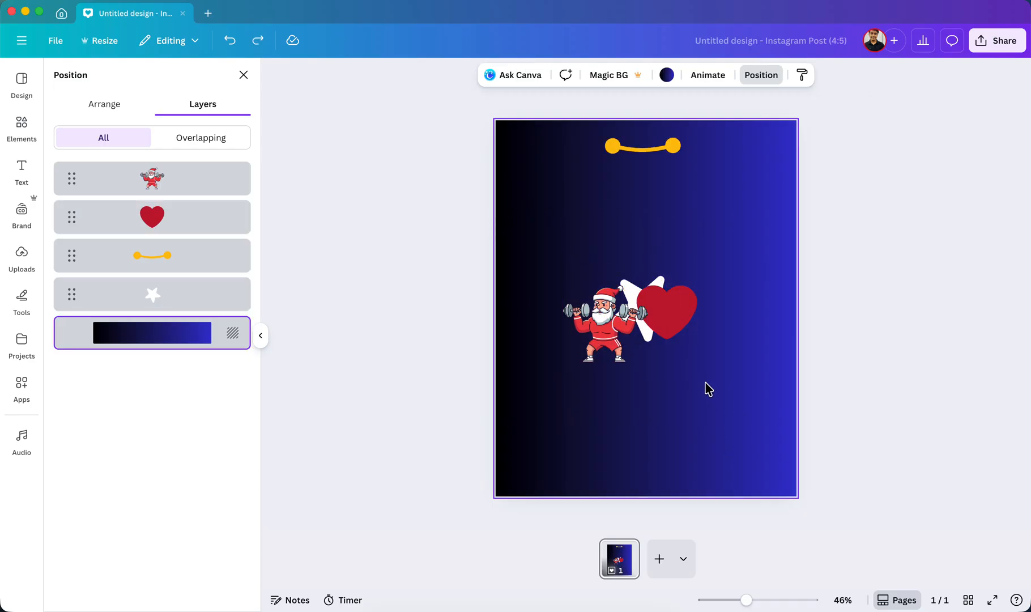
key("super+z")
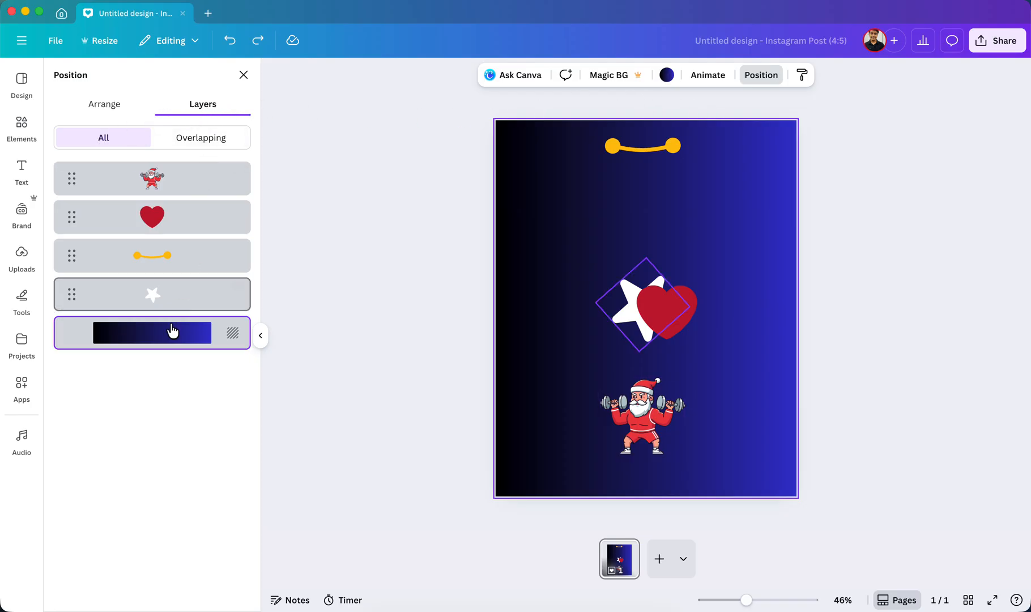
key("super+z")
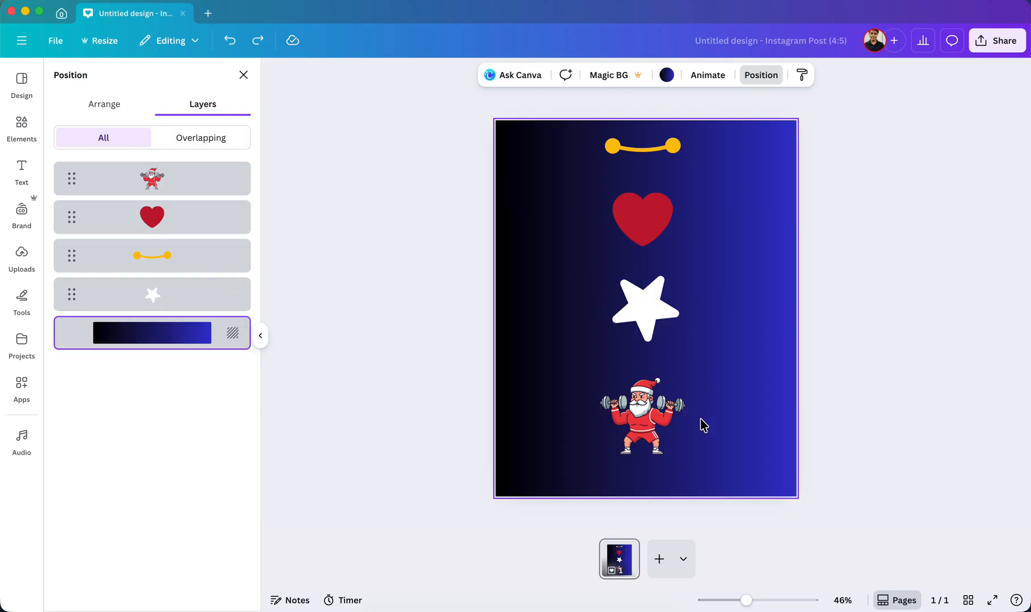
left_click(457, 134)
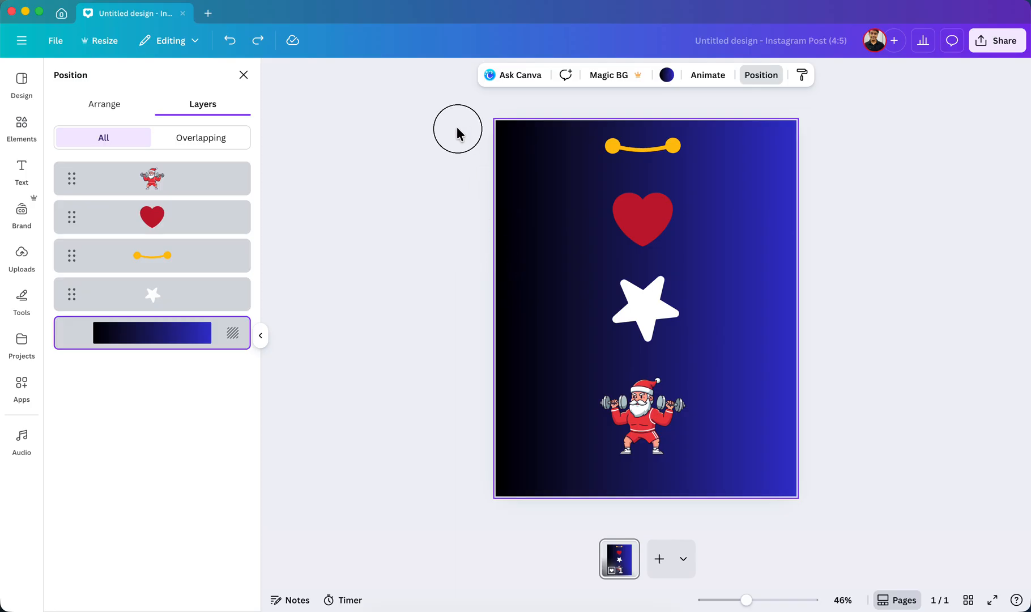